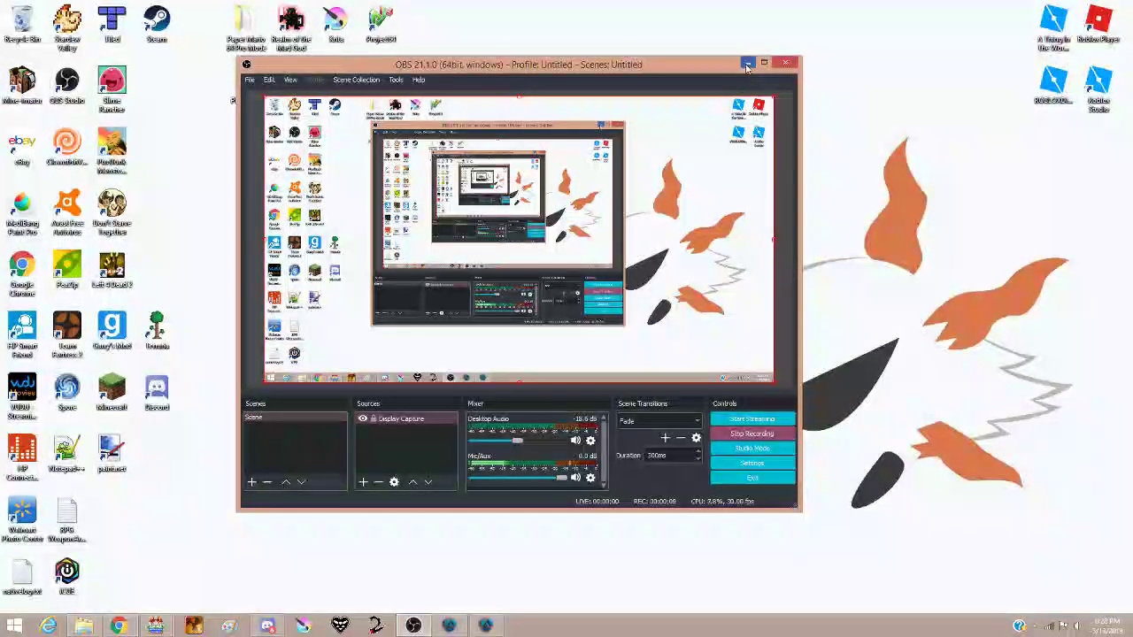
# Step: Minimize OBS Studio so the desktop shows while recording continues
pyautogui.click(748, 64)
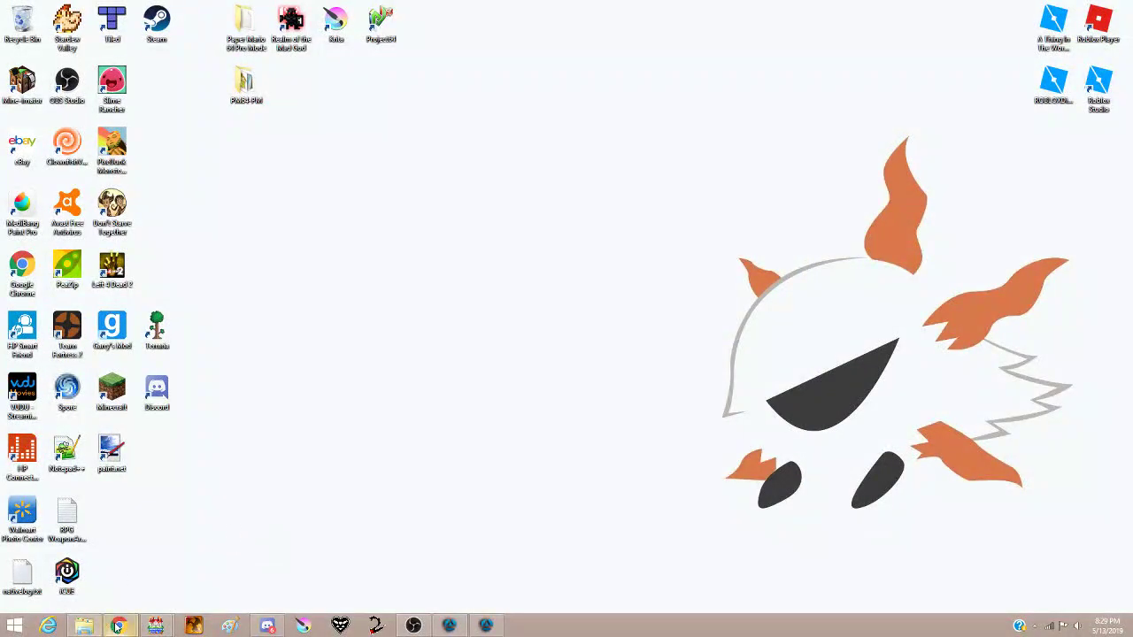
pyautogui.moveTo(118, 625)
pyautogui.click(92, 583)
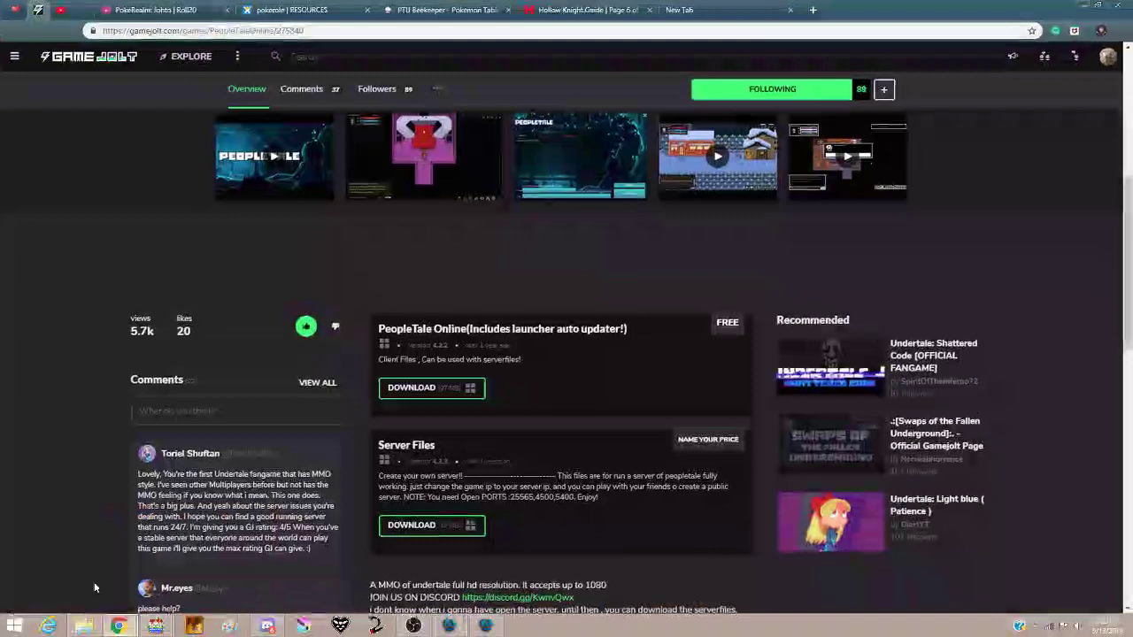
pyautogui.scroll(3, 520, 447)
pyautogui.scroll(1, 523, 437)
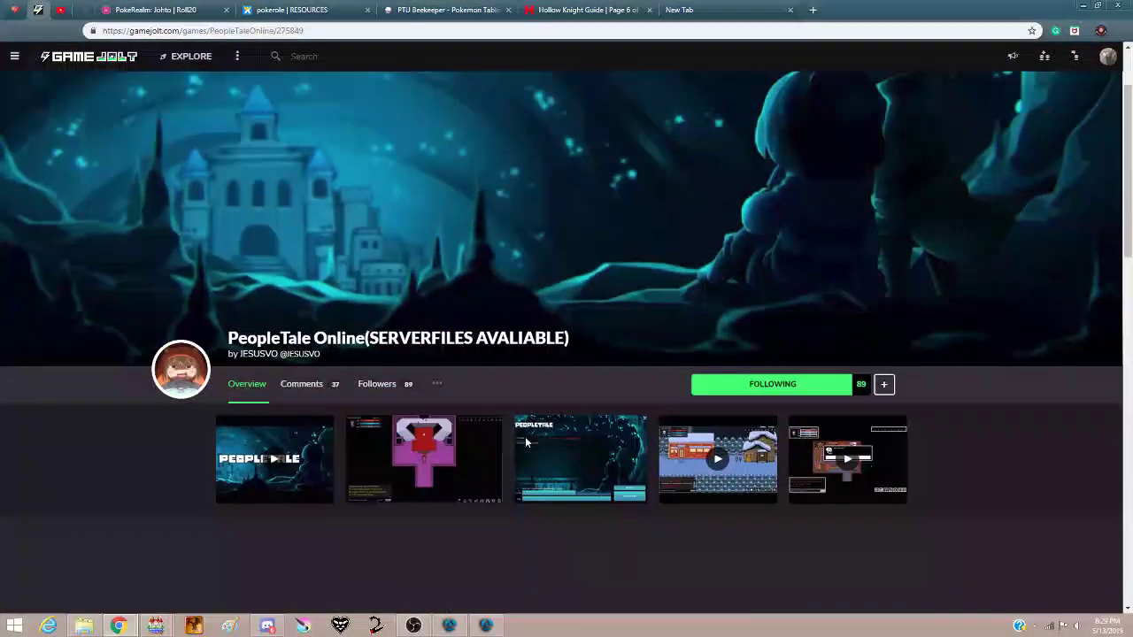
pyautogui.scroll(1, 524, 437)
pyautogui.scroll(-3, 523, 416)
pyautogui.scroll(2, 523, 396)
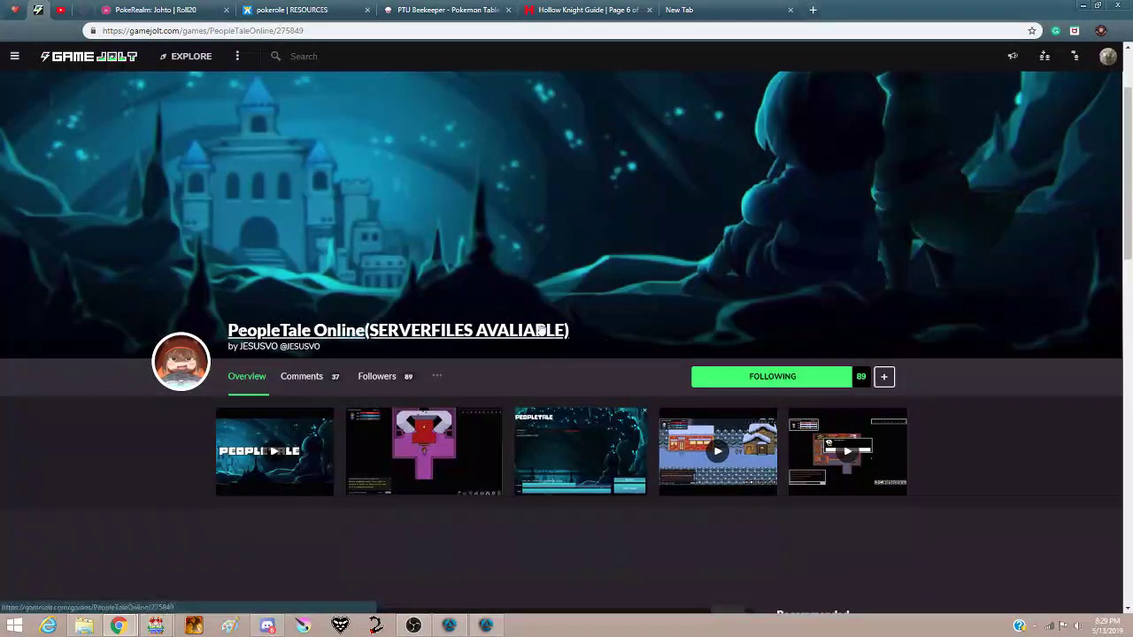
pyautogui.scroll(-2, 545, 330)
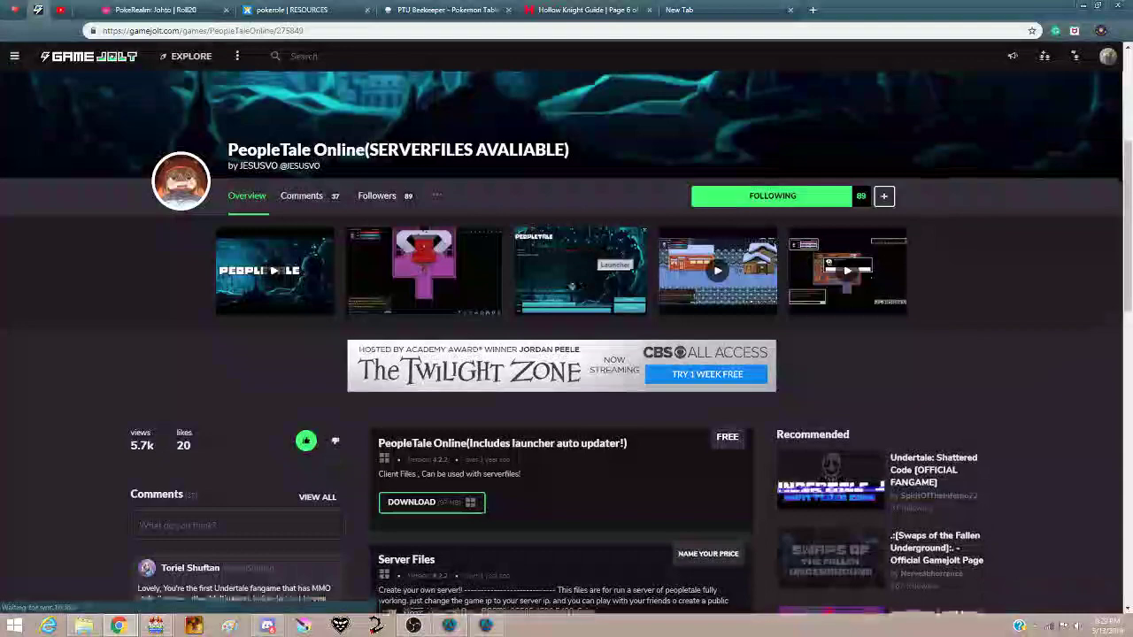
pyautogui.scroll(-2, 545, 302)
pyautogui.scroll(-2, 554, 328)
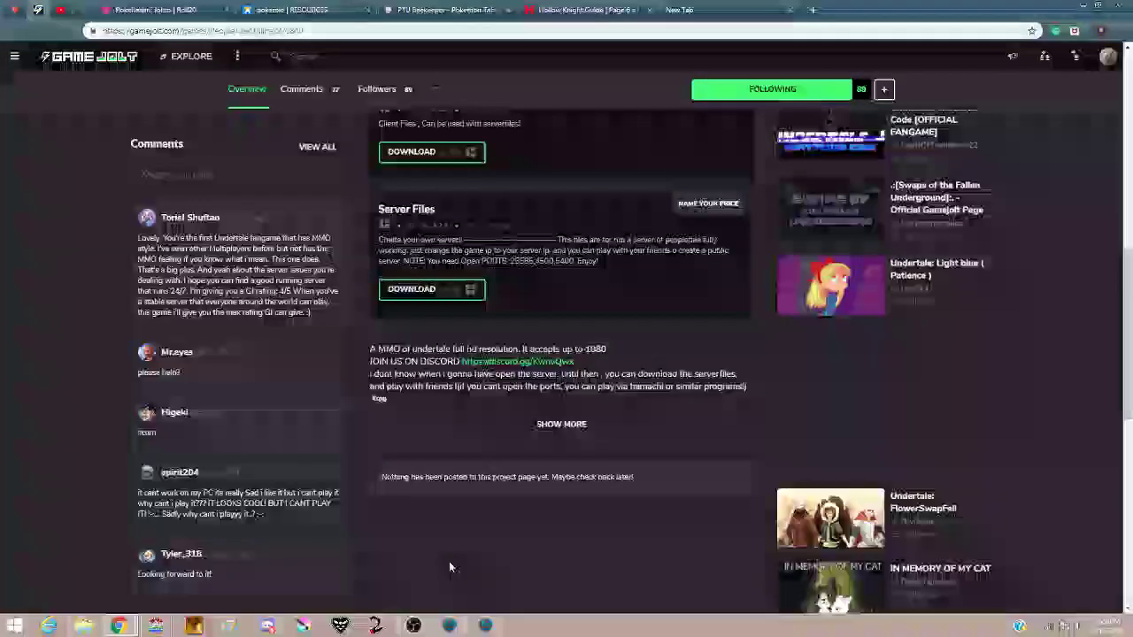
pyautogui.click(449, 625)
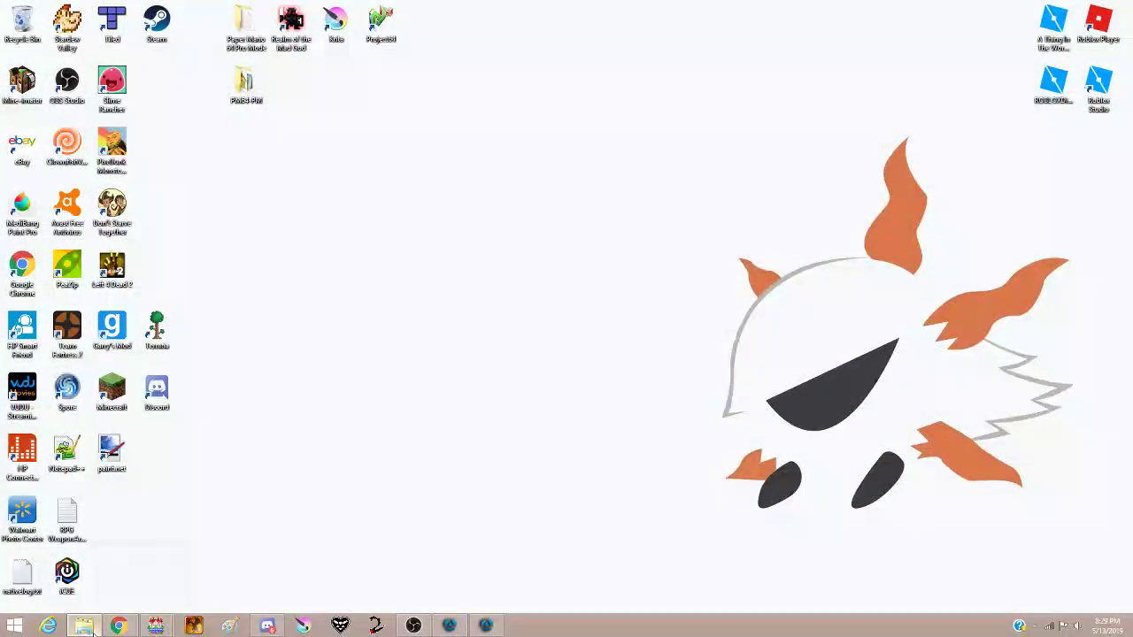
# Step: Browse to Downloads › UT MMO › PeopleTale Beta › Server and check the running server console
pyautogui.click(86, 626)
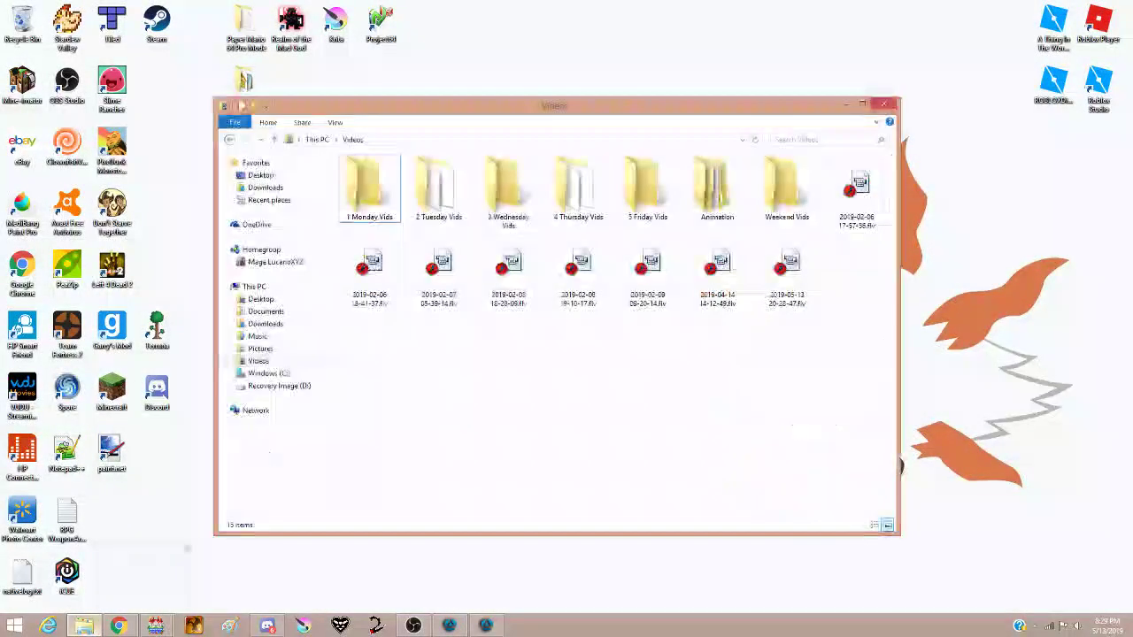
pyautogui.click(265, 324)
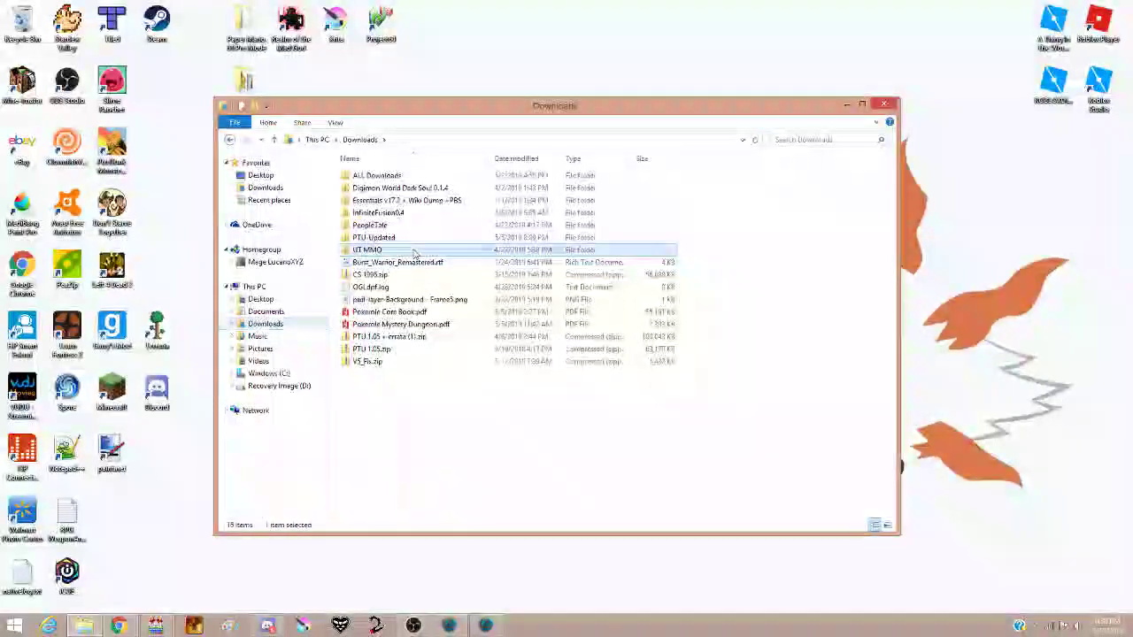
pyautogui.doubleClick(414, 252)
pyautogui.doubleClick(396, 180)
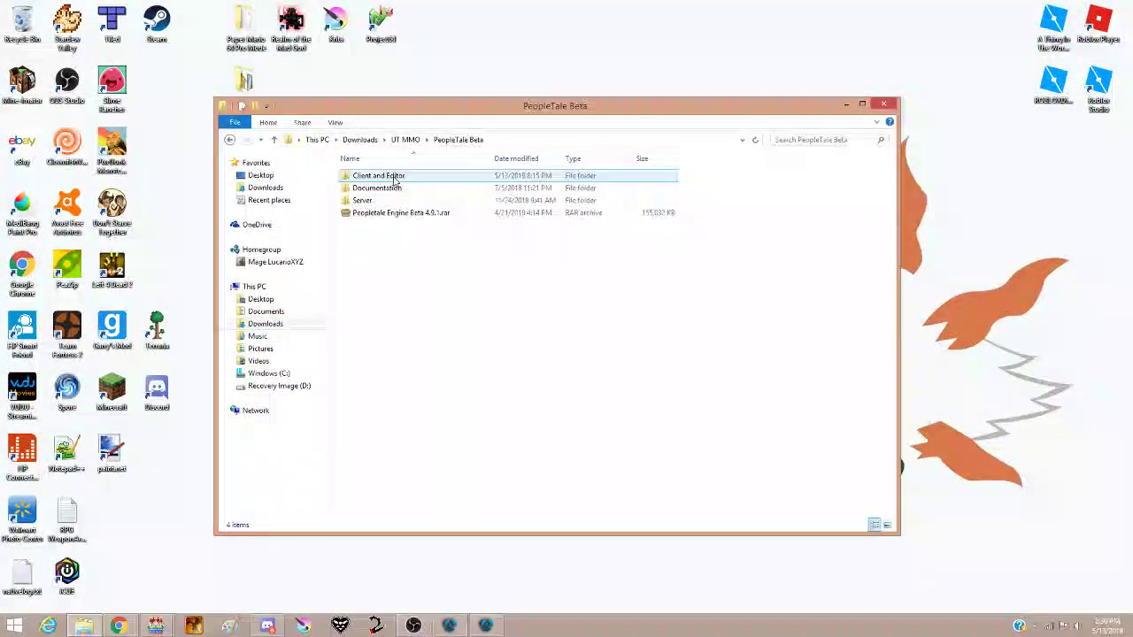
pyautogui.doubleClick(406, 203)
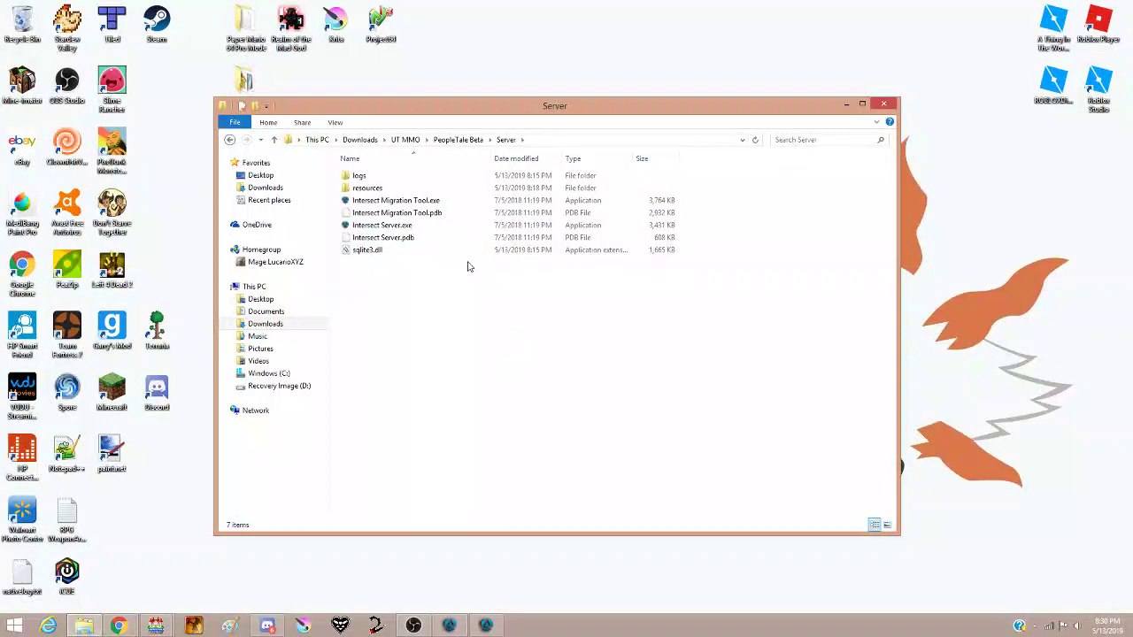
pyautogui.click(449, 625)
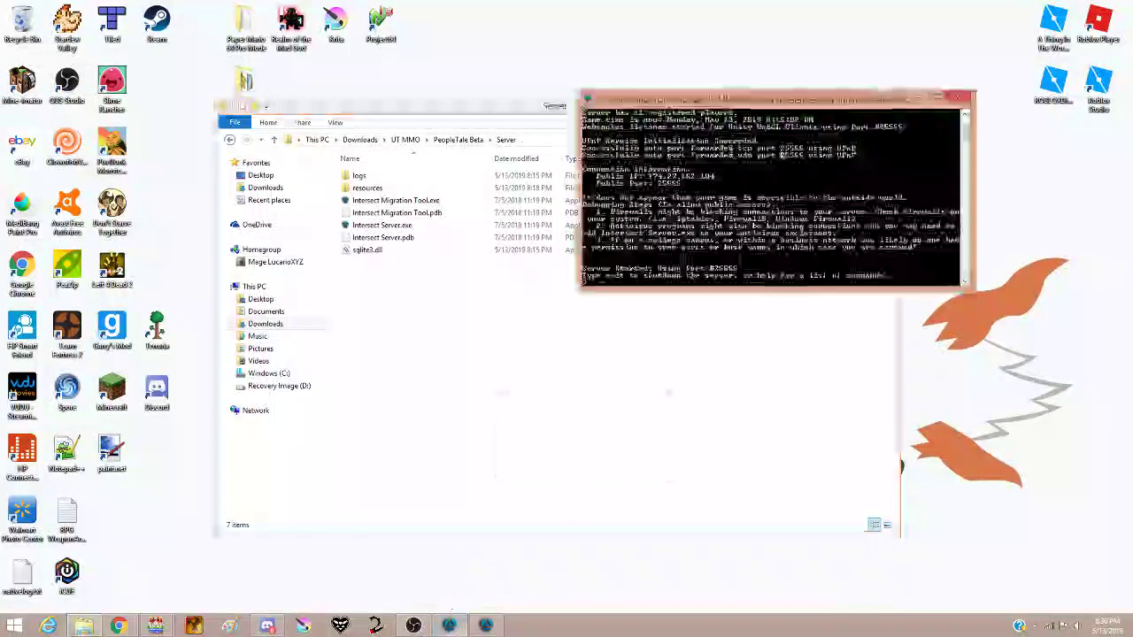
pyautogui.click(957, 95)
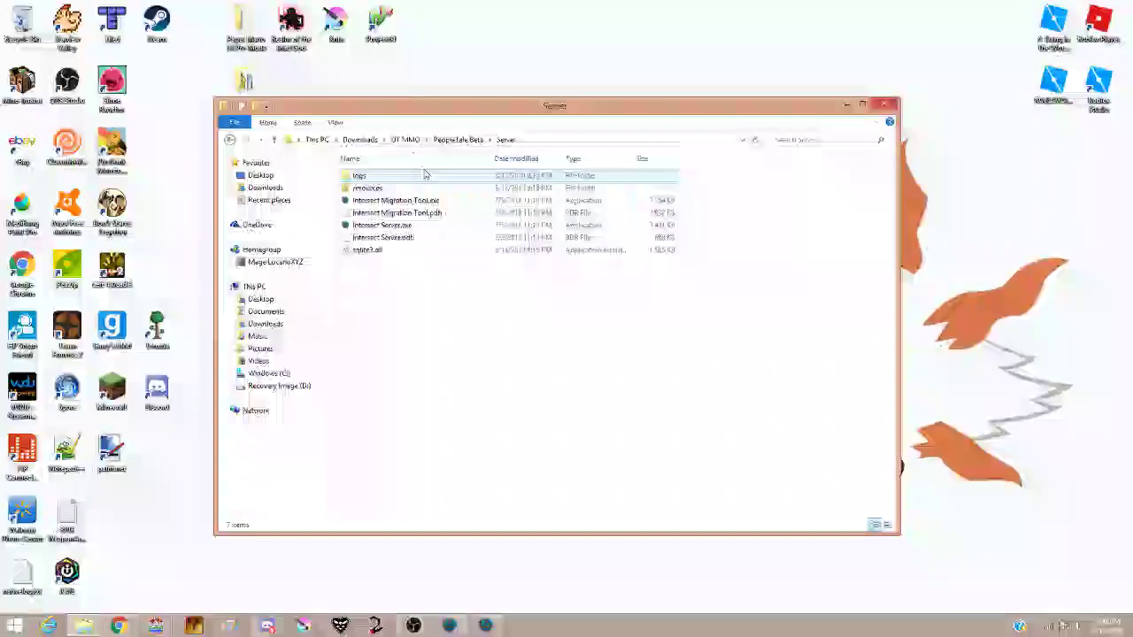
# Step: Go back to PeopleTale Beta, open Client and Editor, and launch Intersect Client.exe
pyautogui.click(458, 140)
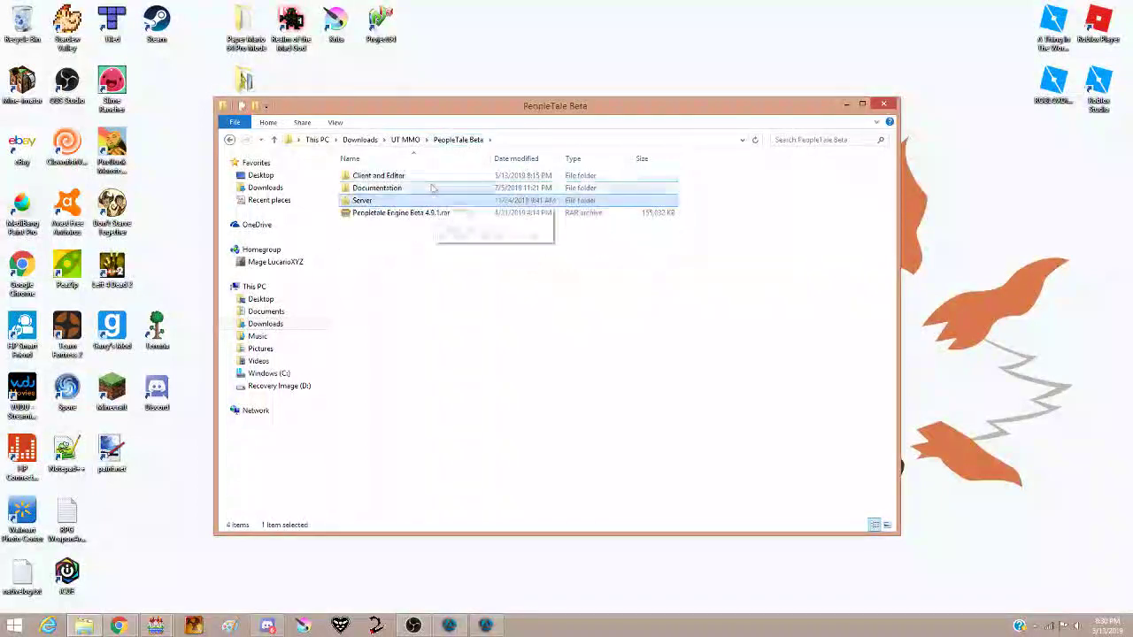
pyautogui.doubleClick(431, 177)
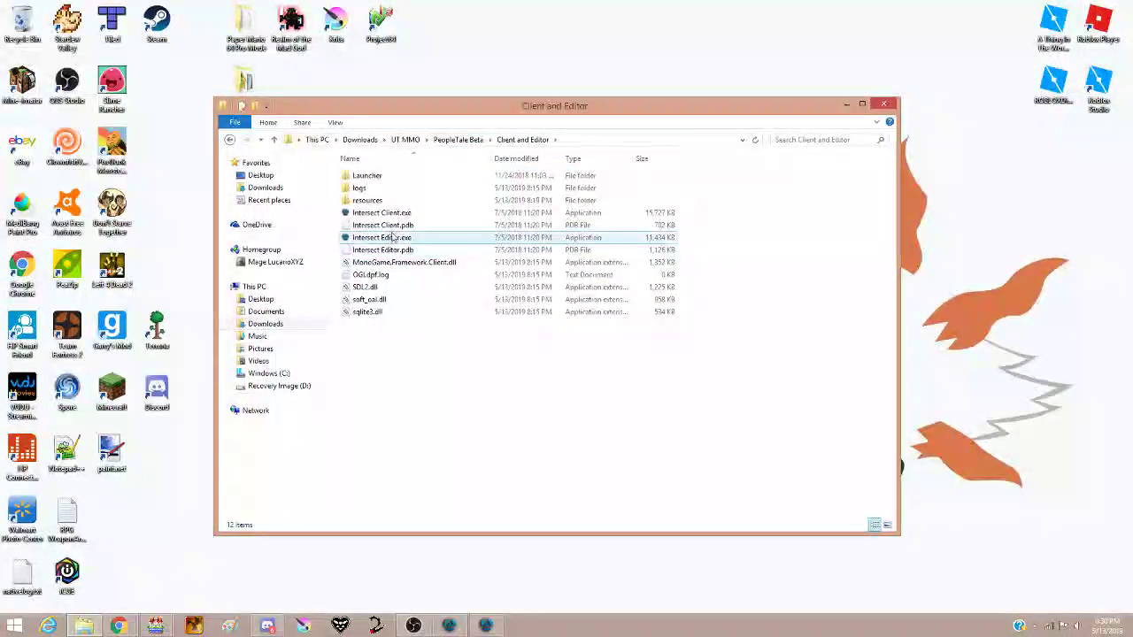
pyautogui.click(395, 218)
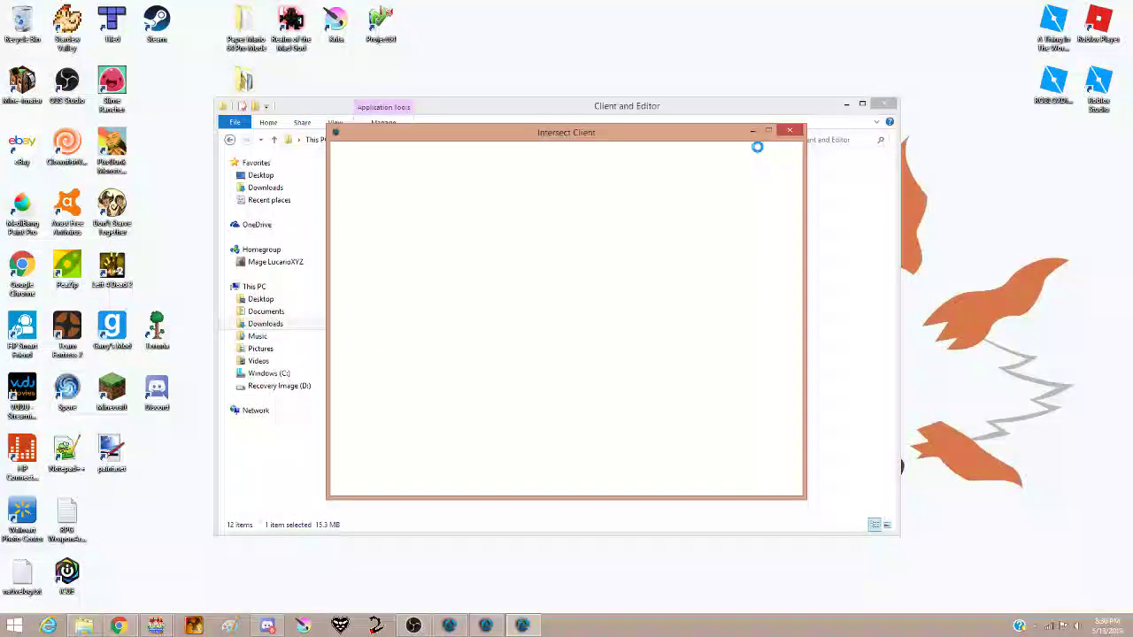
# Step: Log in with the saved account and walk down through the ruins into Flowey's room
pyautogui.click(566, 314)
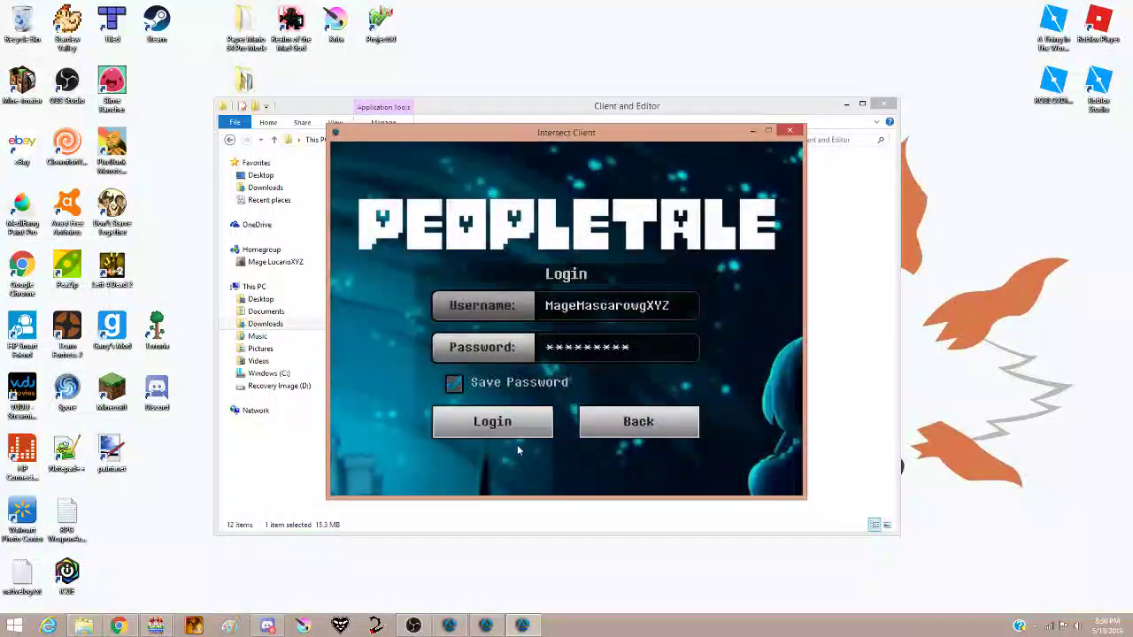
pyautogui.click(518, 429)
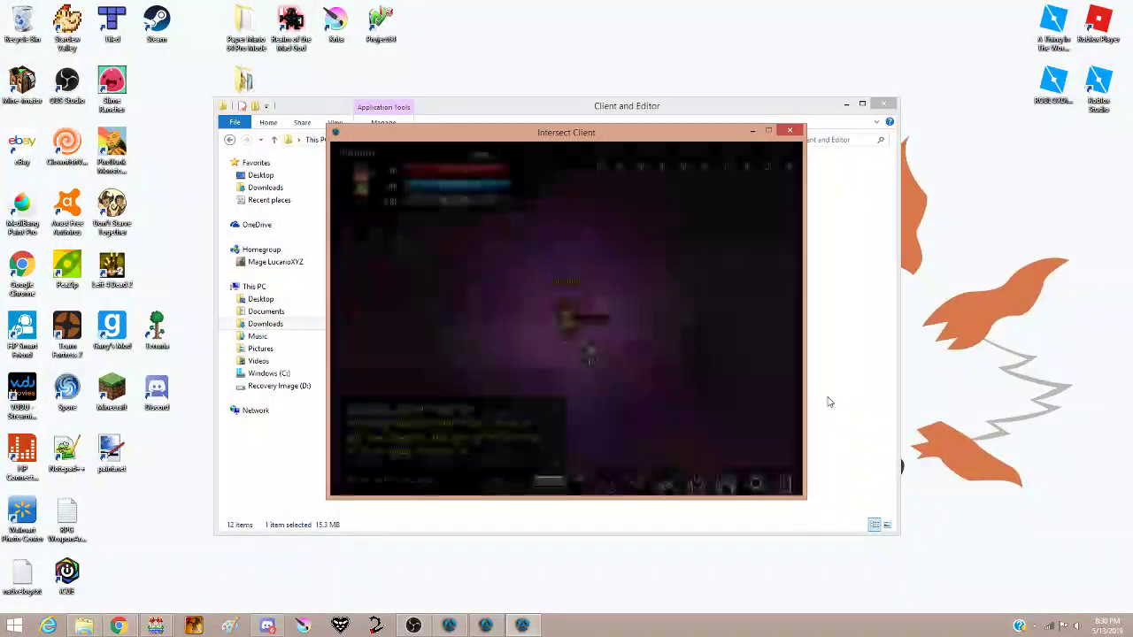
pyautogui.press('s')
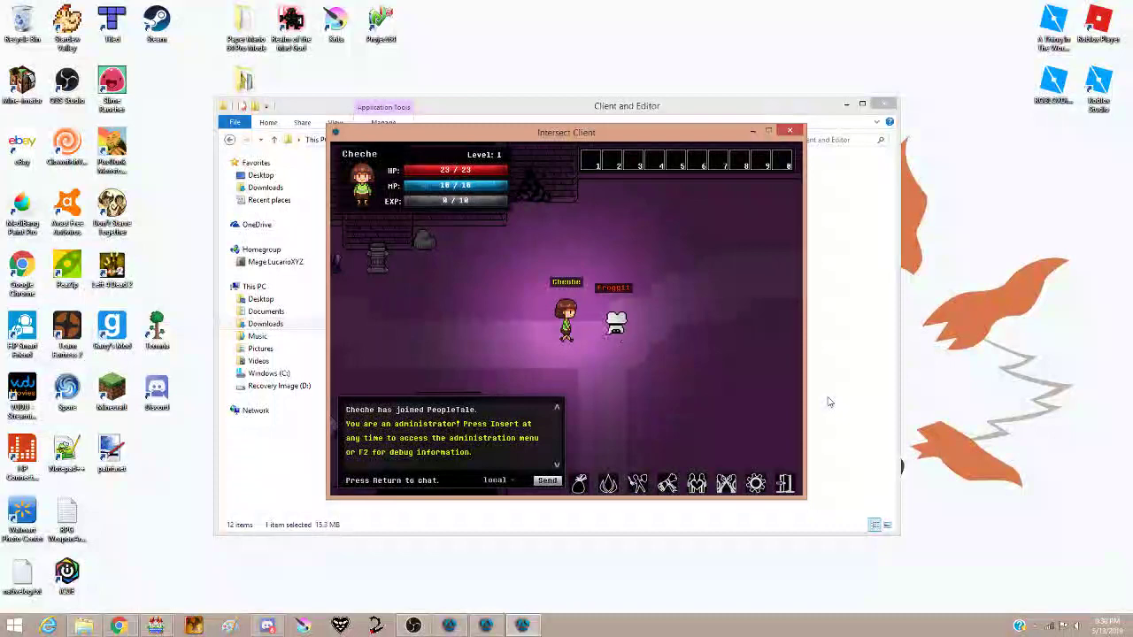
pyautogui.press('s')
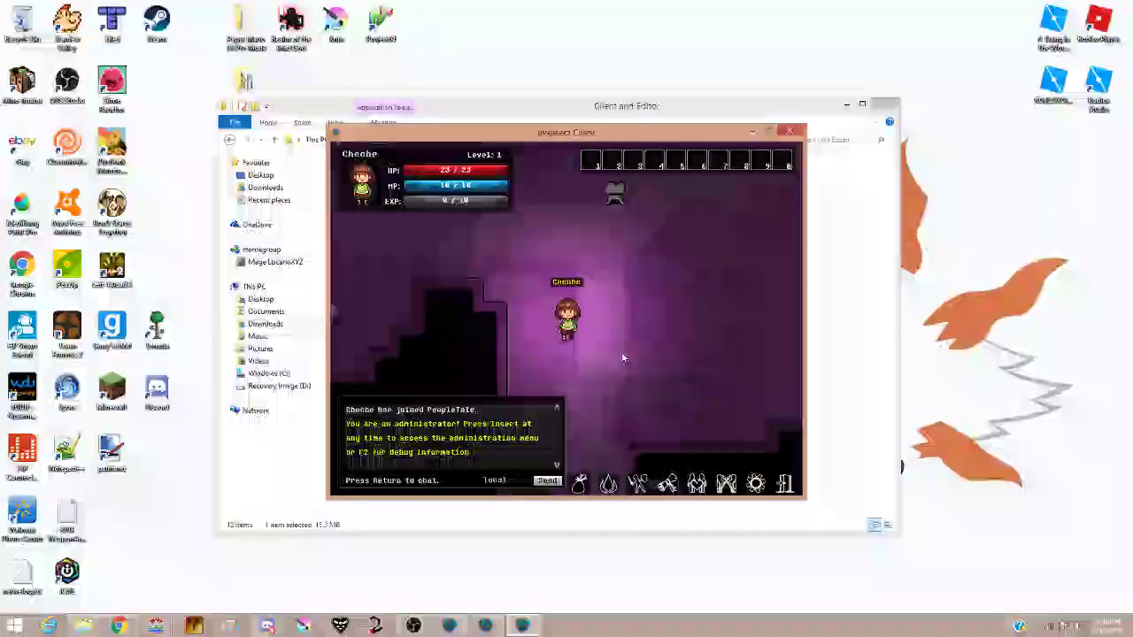
pyautogui.press('s')
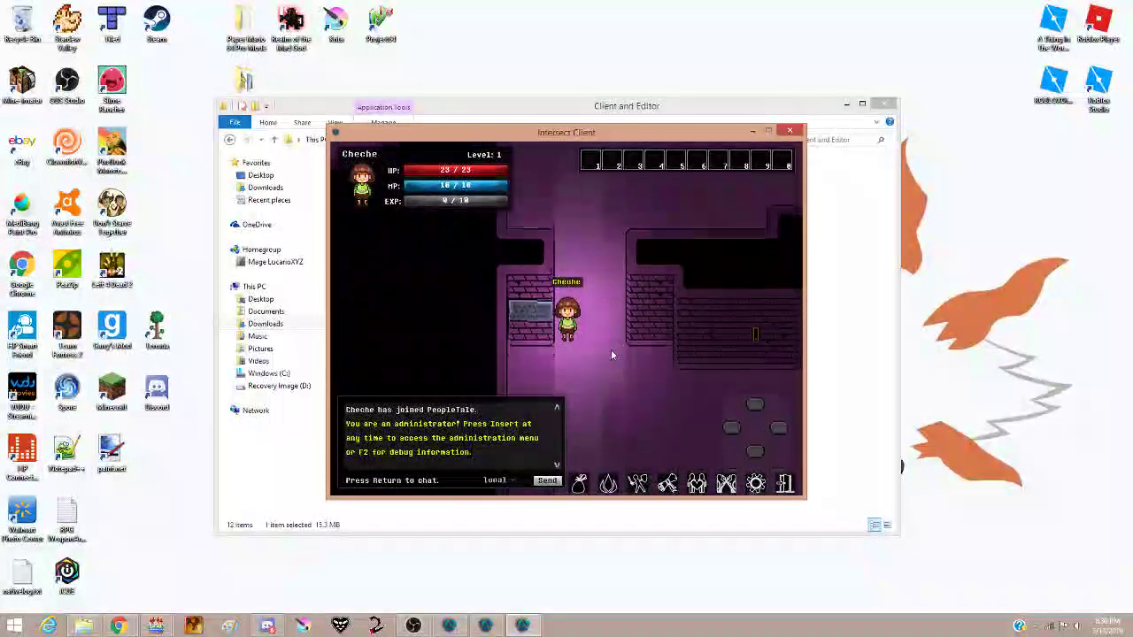
pyautogui.press('s')
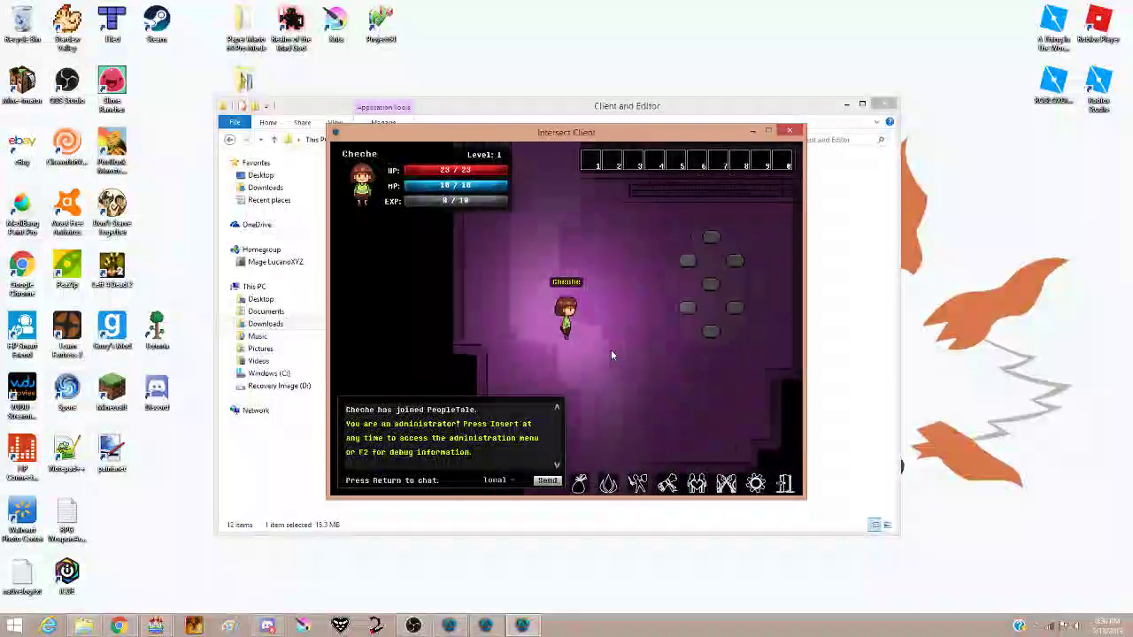
pyautogui.press('s')
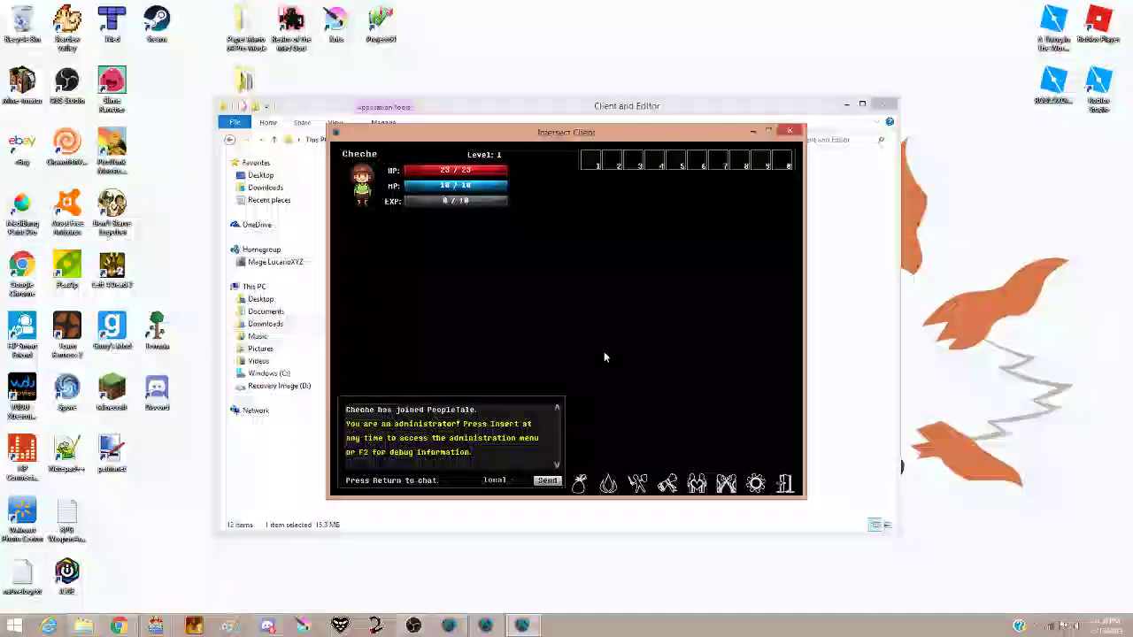
# Step: Walk through the pillared room to the flower bed and back up toward it
pyautogui.press('s')
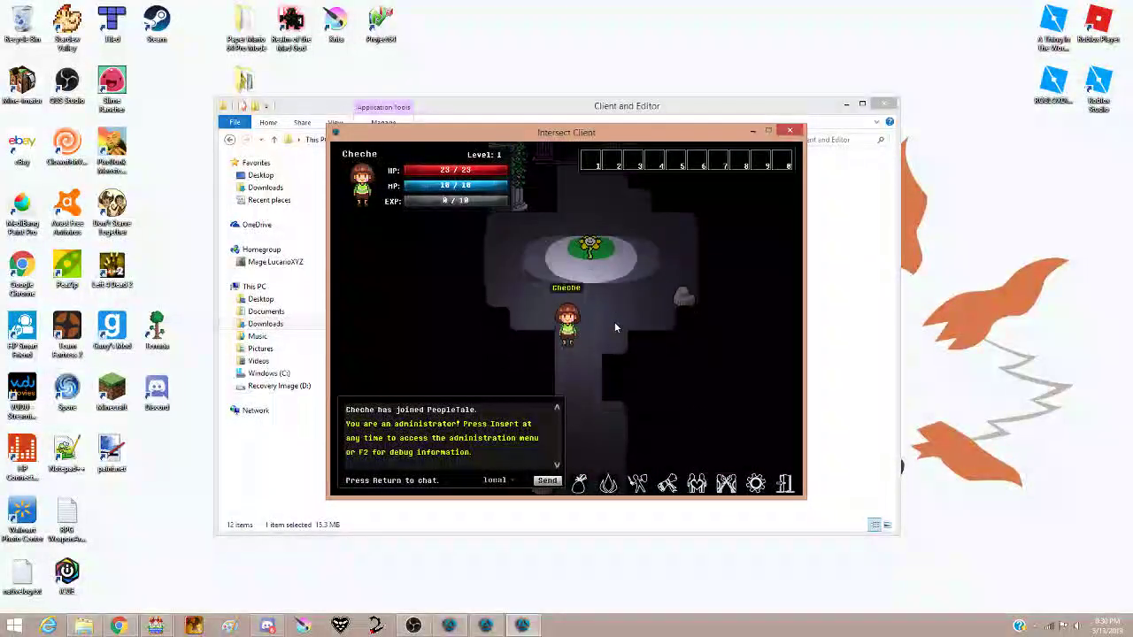
pyautogui.press('s')
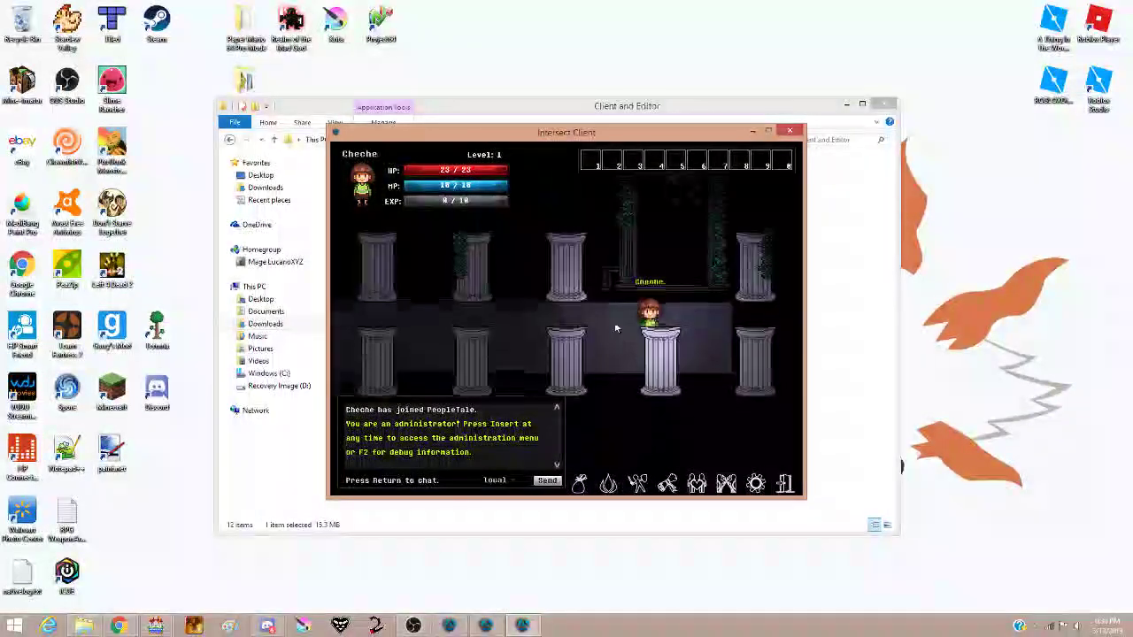
pyautogui.press('a')
pyautogui.press('a')
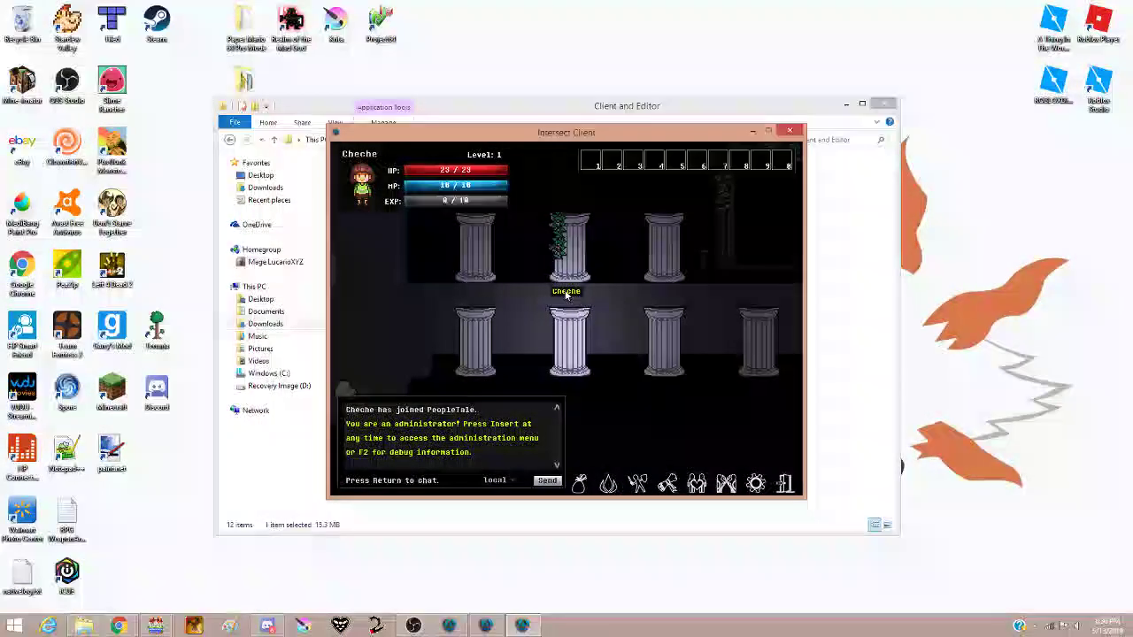
pyautogui.press('a')
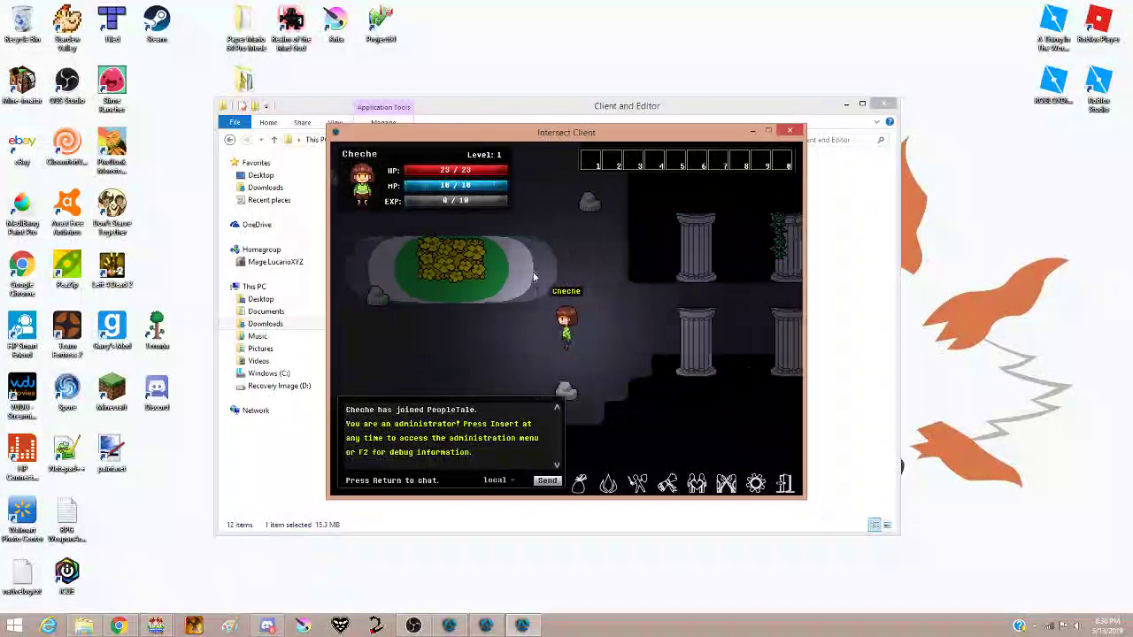
pyautogui.press('w')
pyautogui.press('w')
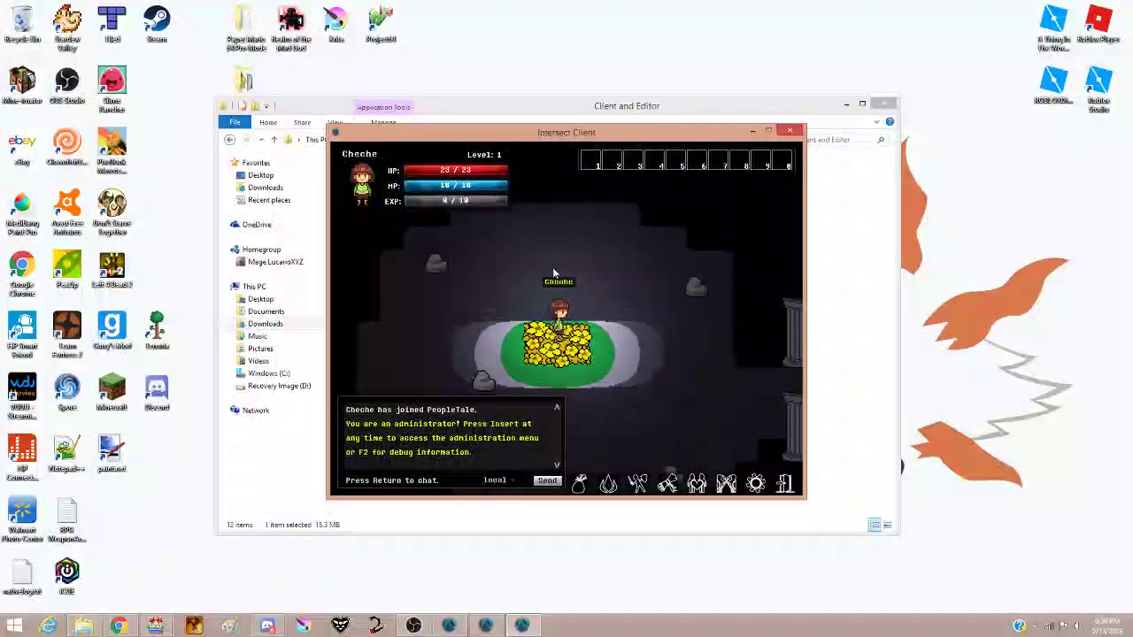
pyautogui.press('d')
pyautogui.press('d')
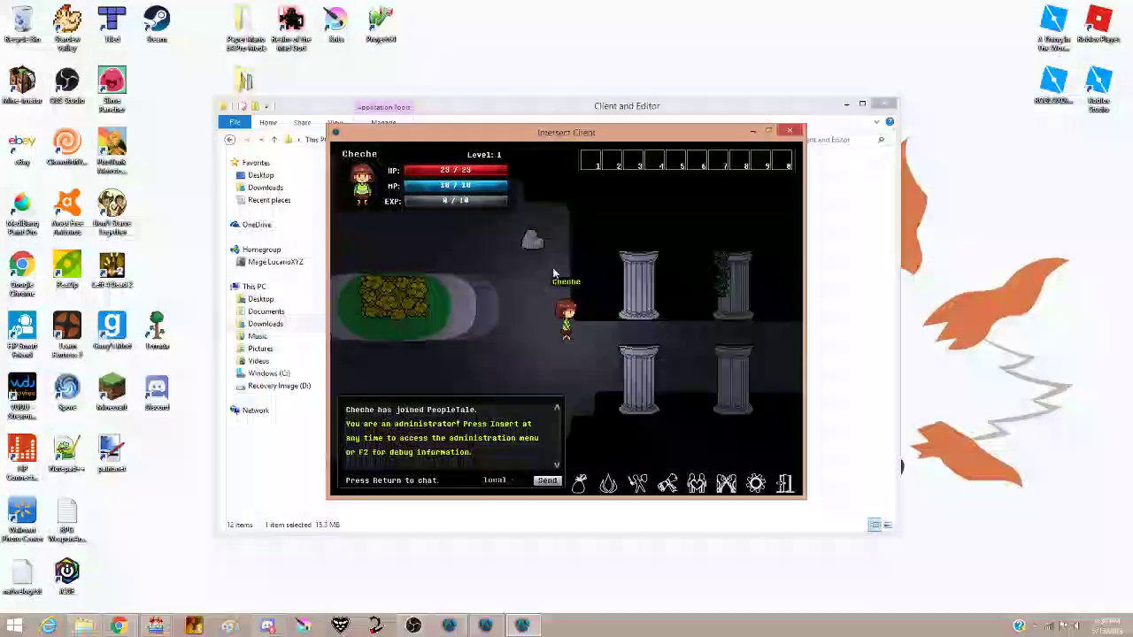
pyautogui.press('d')
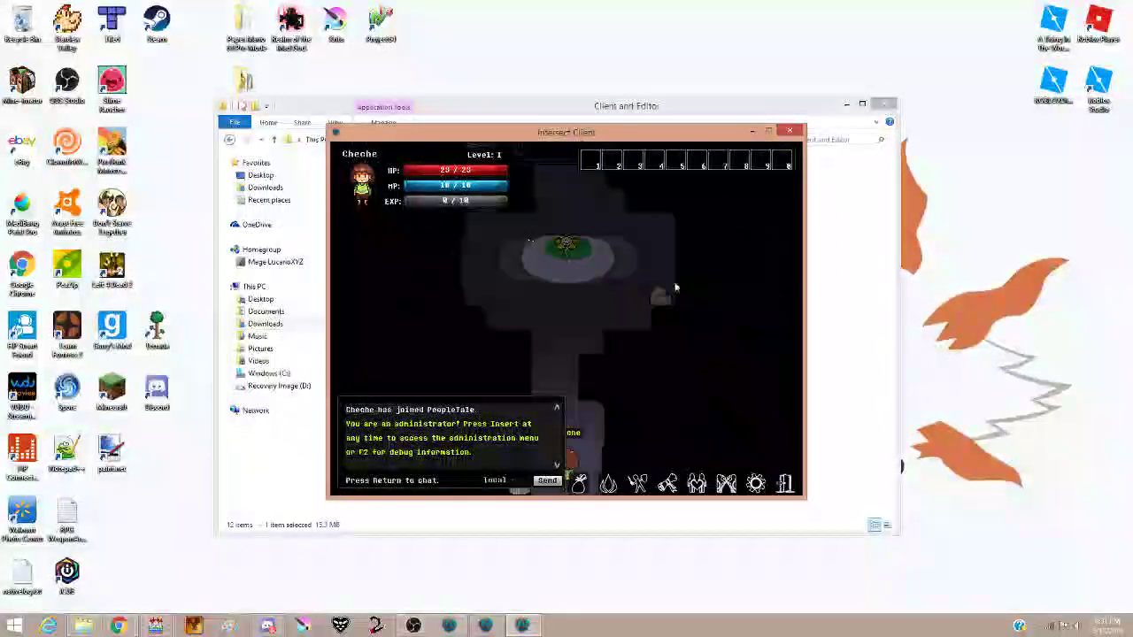
pyautogui.press('w')
pyautogui.press('w')
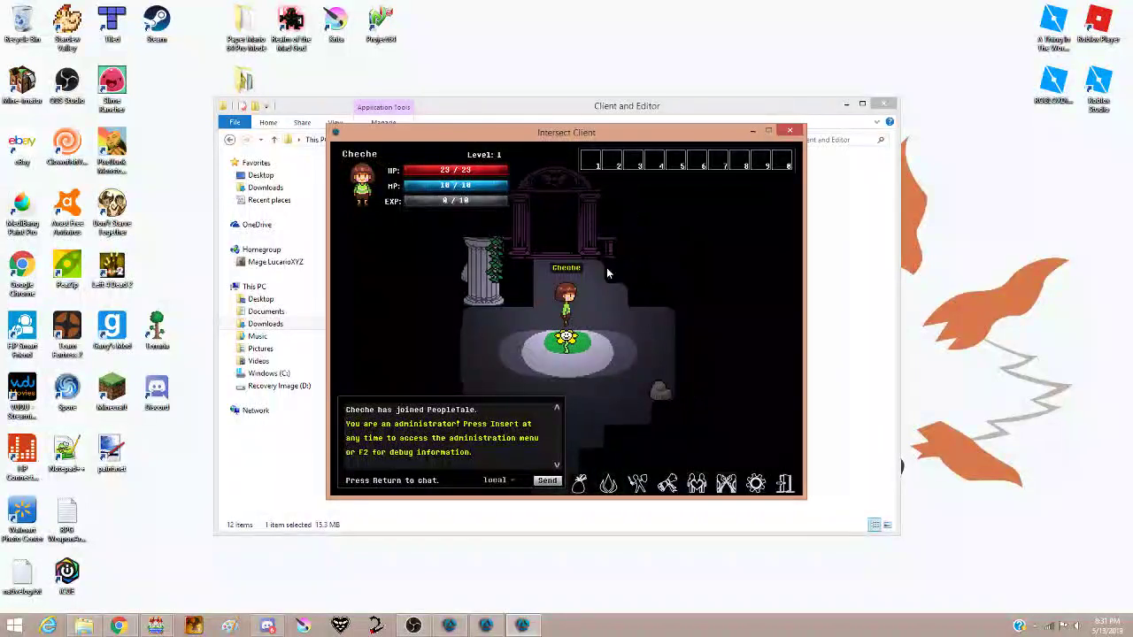
# Step: Walk up through the archway into the purple cave and attack the Froggit twice
pyautogui.press('w')
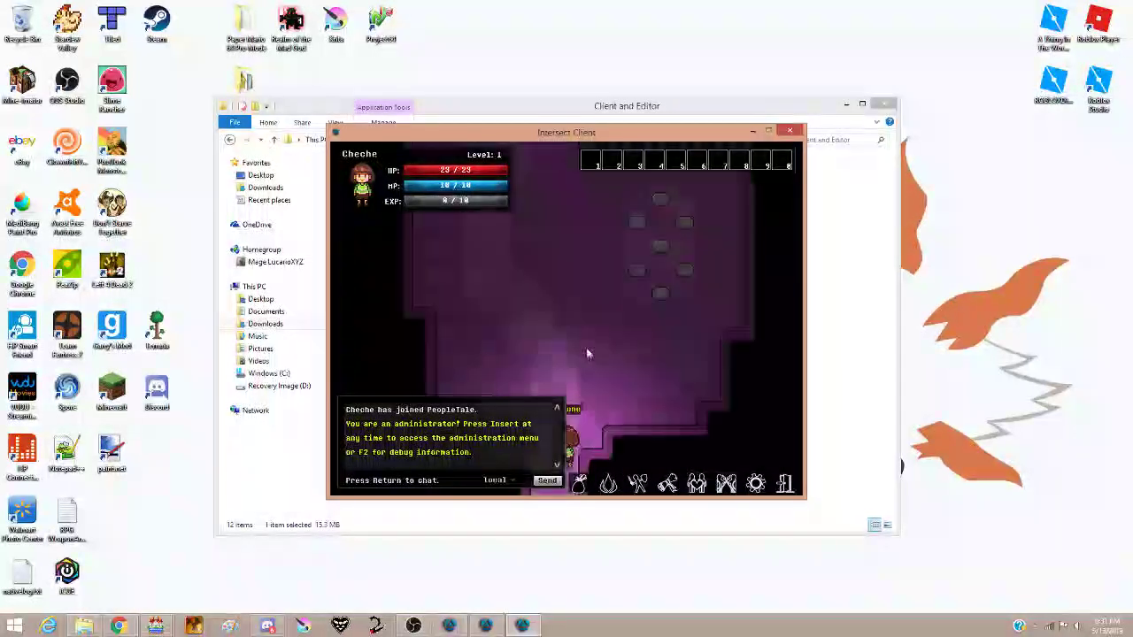
pyautogui.press('w')
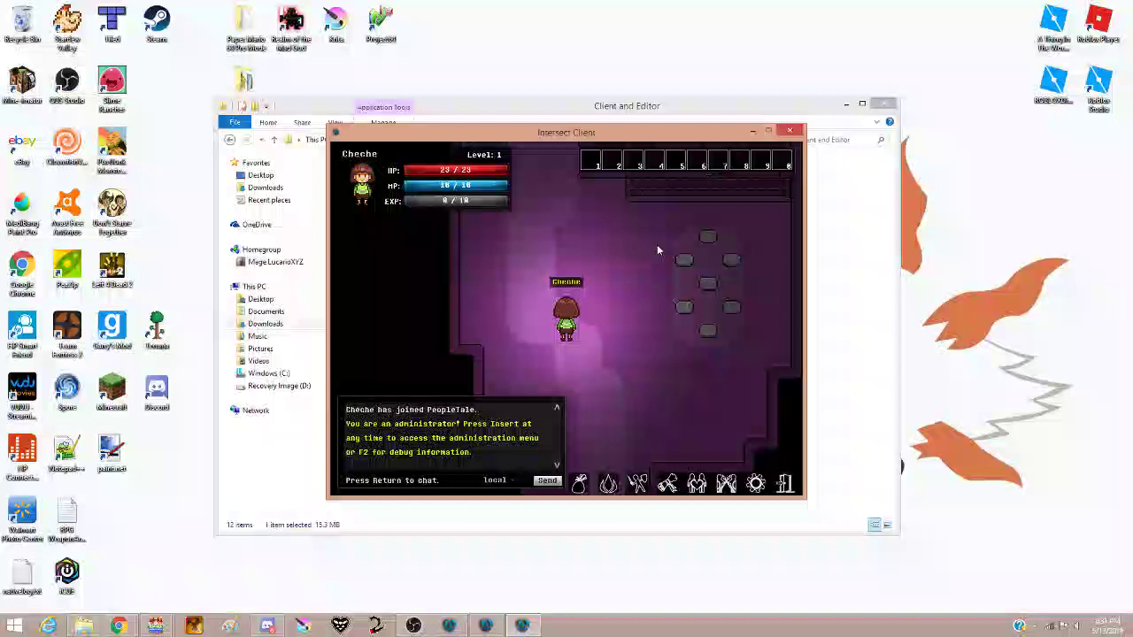
pyautogui.press('w')
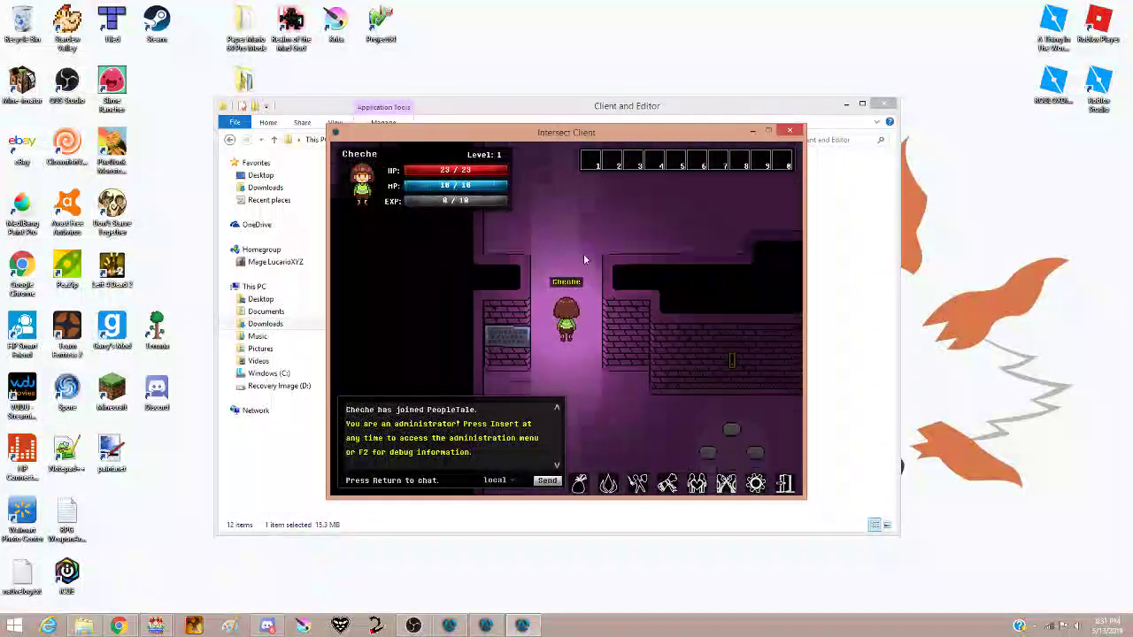
pyautogui.press('w')
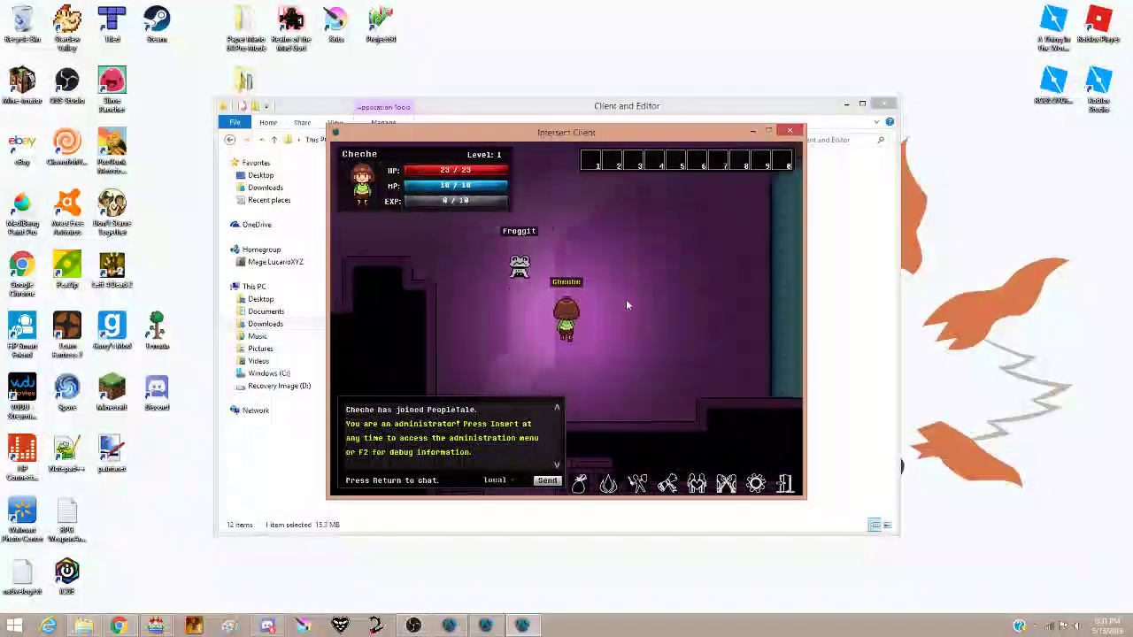
pyautogui.press('w')
pyautogui.click(569, 356)
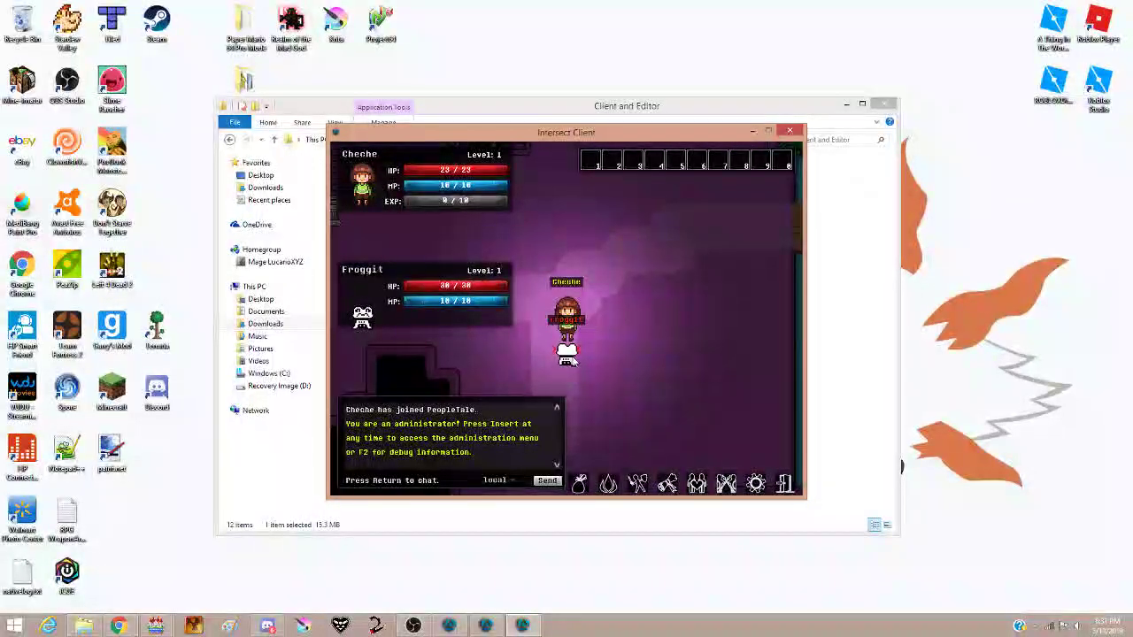
pyautogui.press('e')
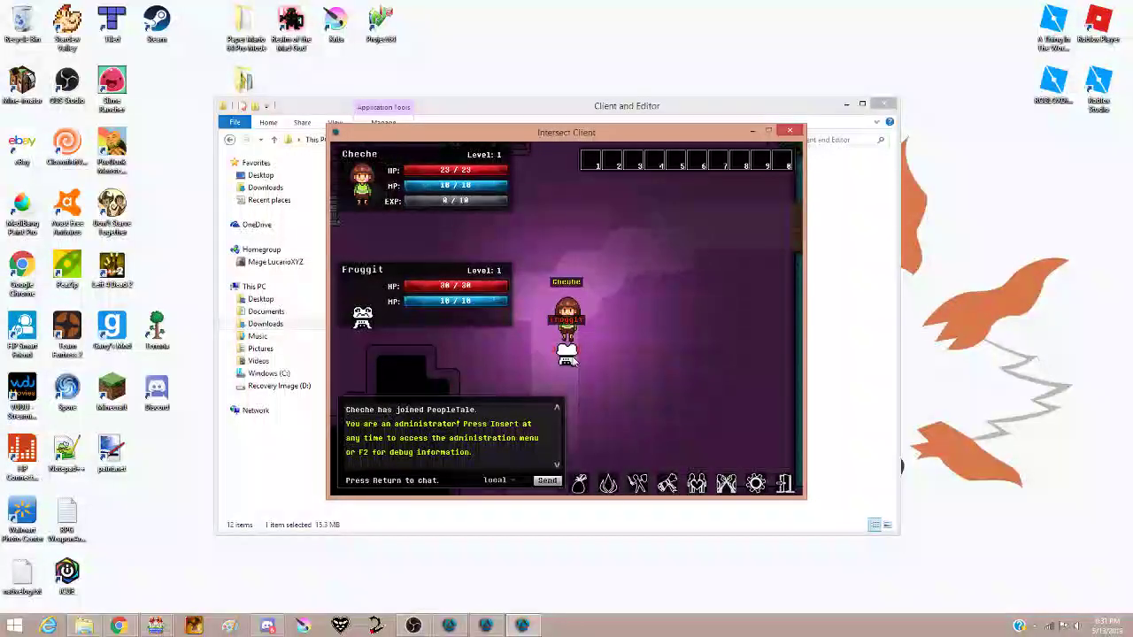
pyautogui.press('e')
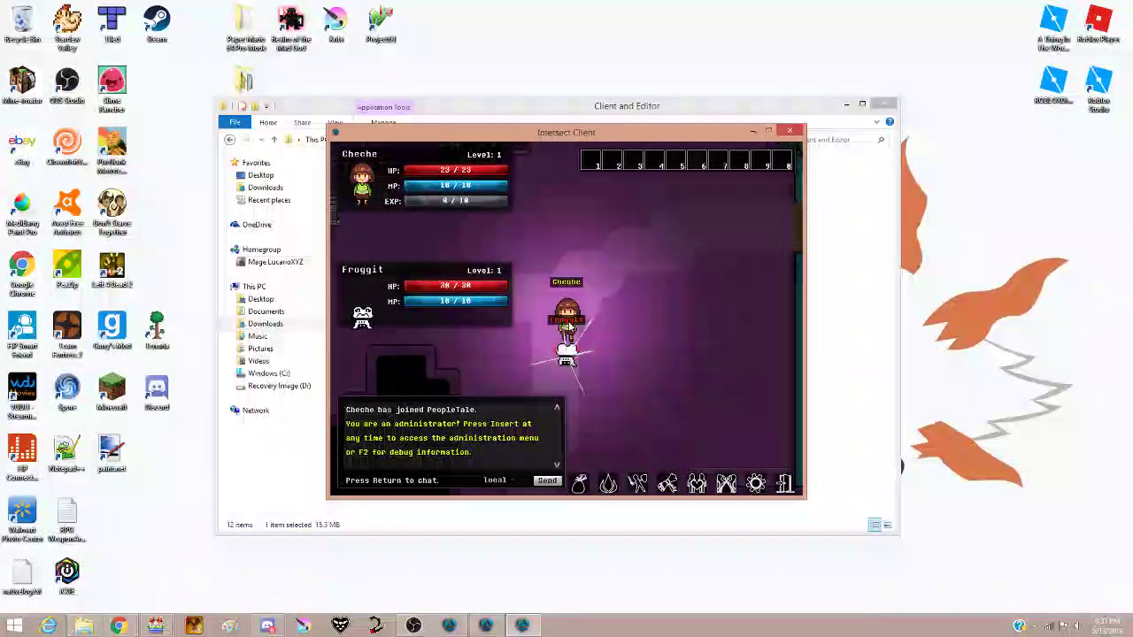
# Step: Walk right onto the building's wooden floor and through the warp into a new area
pyautogui.press('d')
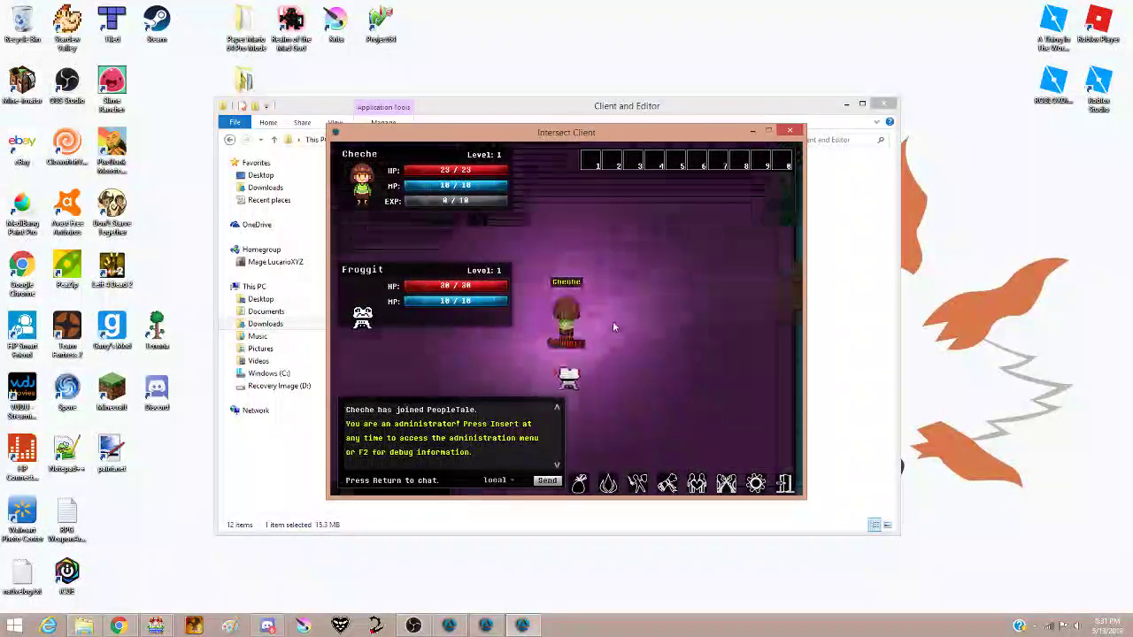
pyautogui.press('d')
pyautogui.press('w')
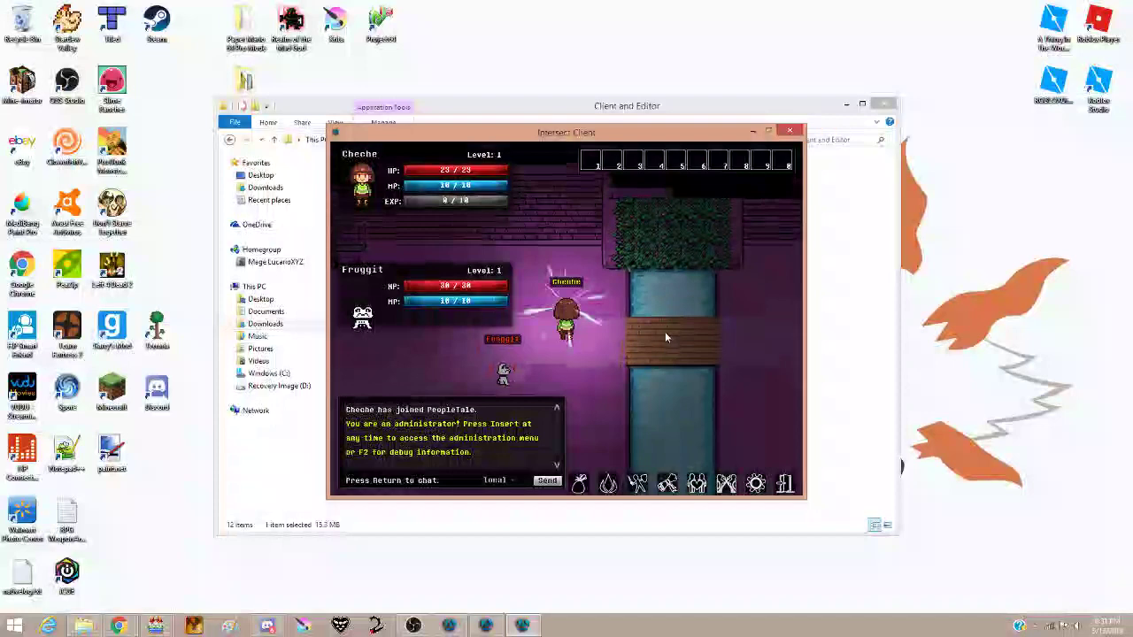
pyautogui.press('d')
pyautogui.press('w')
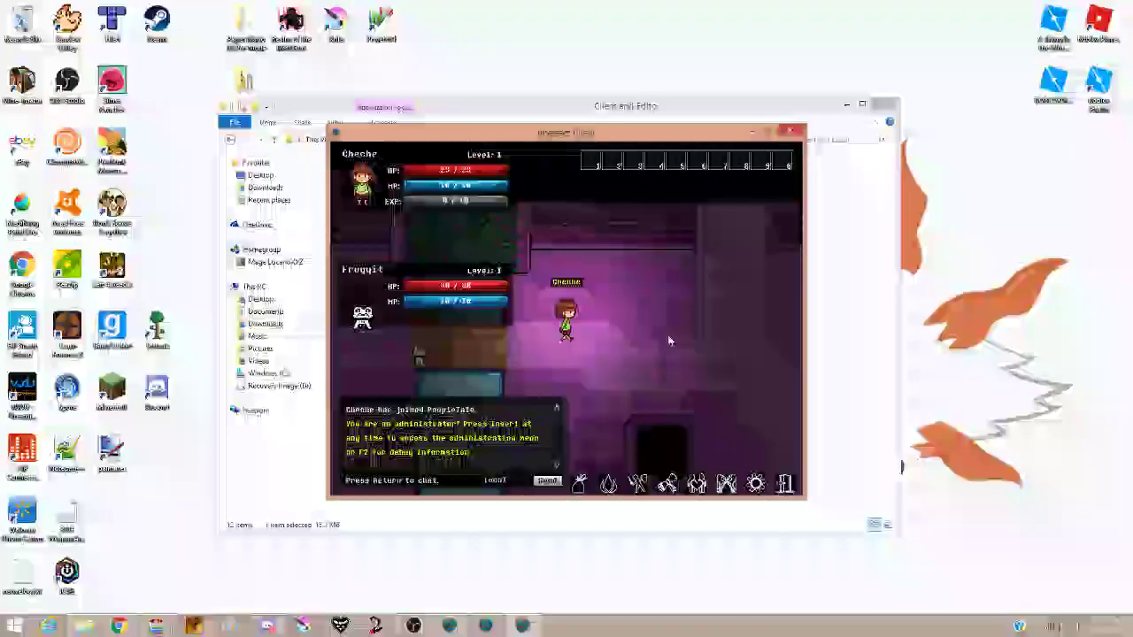
# Step: Walk onto the brick floor, past the computer, and left along the water channels
pyautogui.press('d')
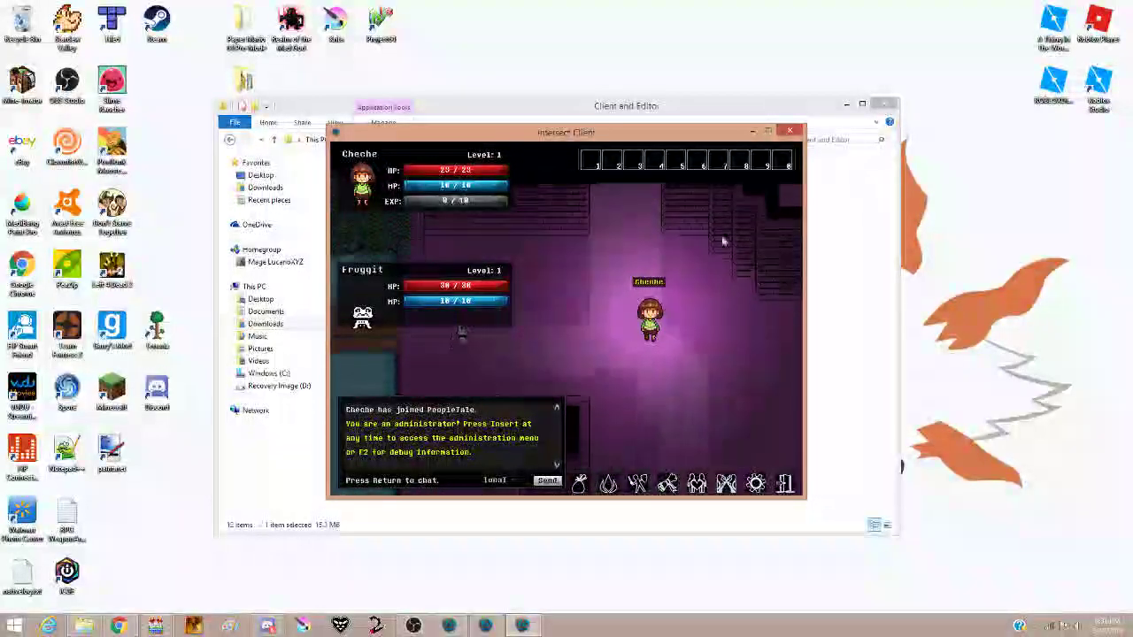
pyautogui.press('s')
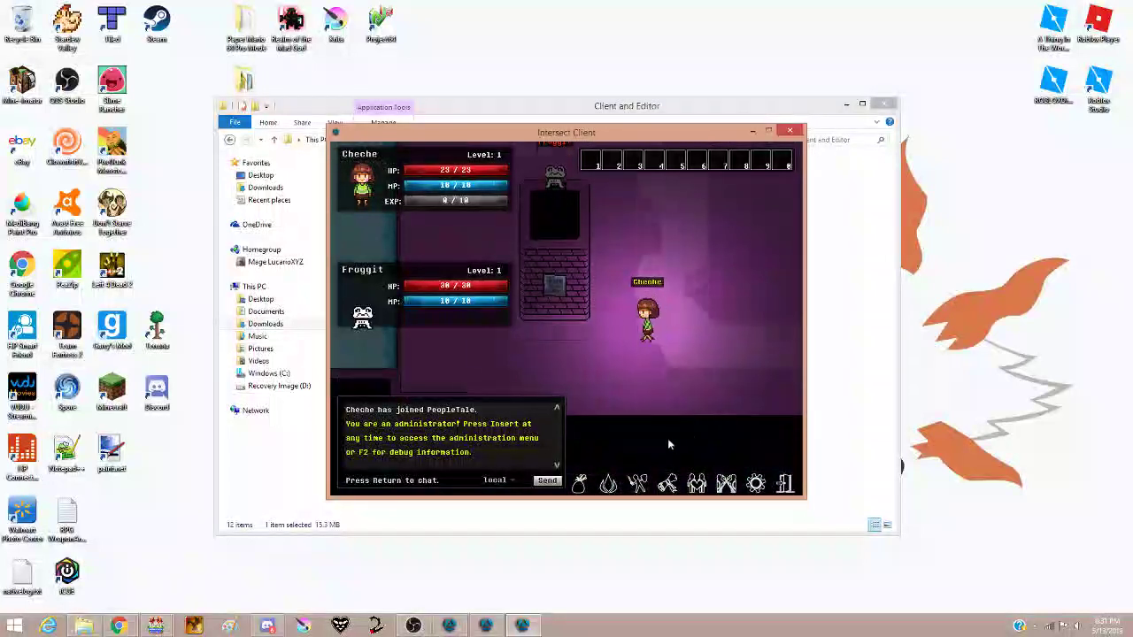
pyautogui.press('a')
pyautogui.press('a')
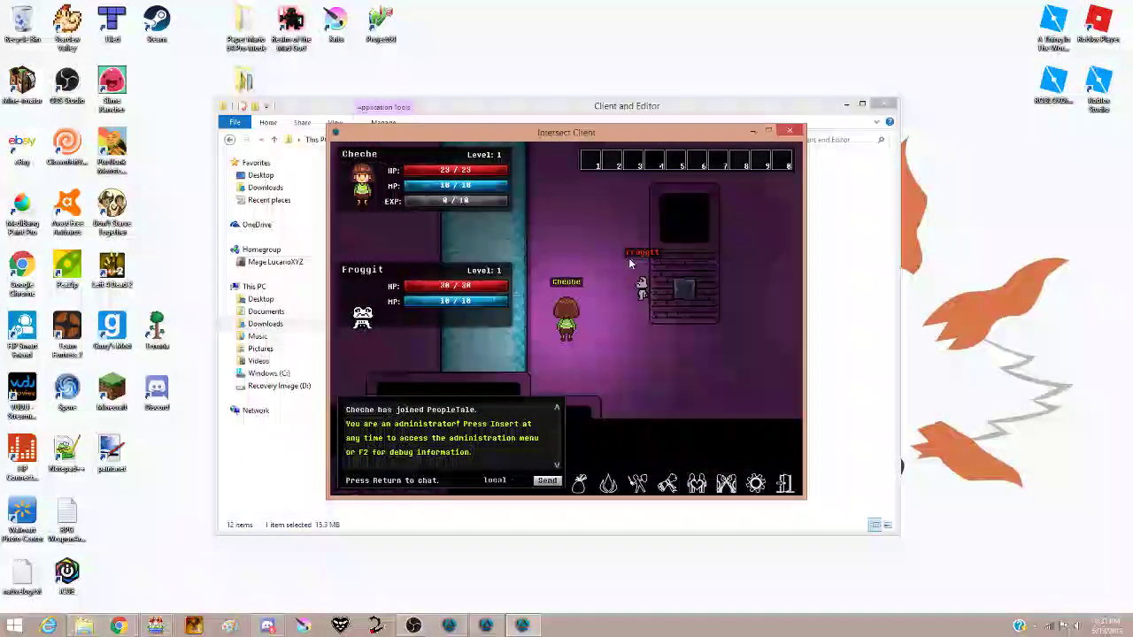
pyautogui.press('w')
pyautogui.press('a')
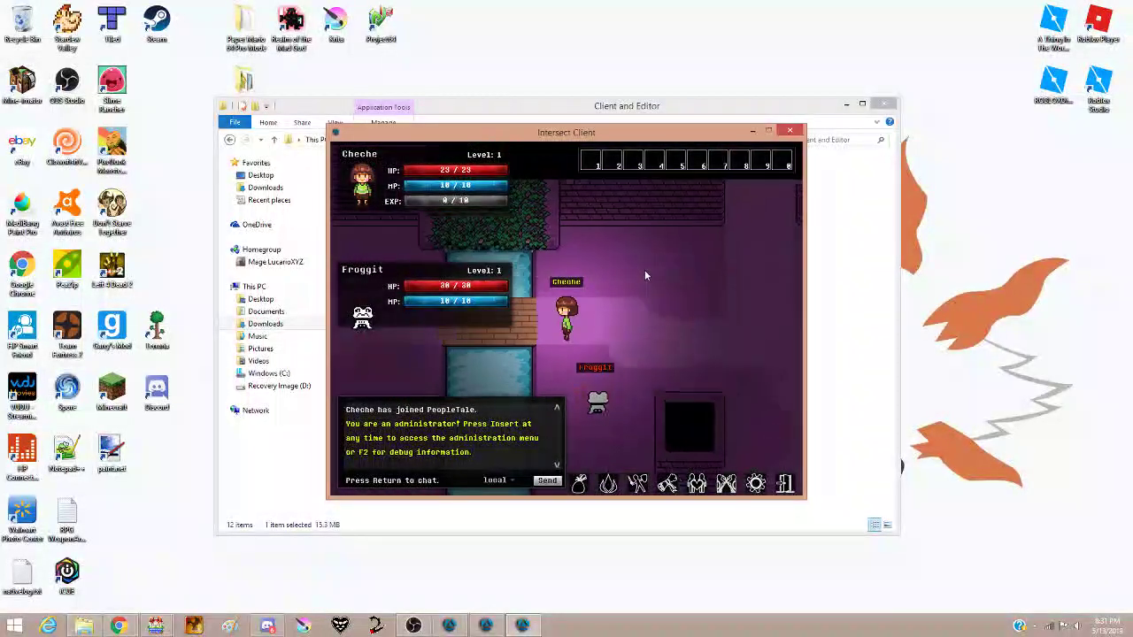
pyautogui.press('a')
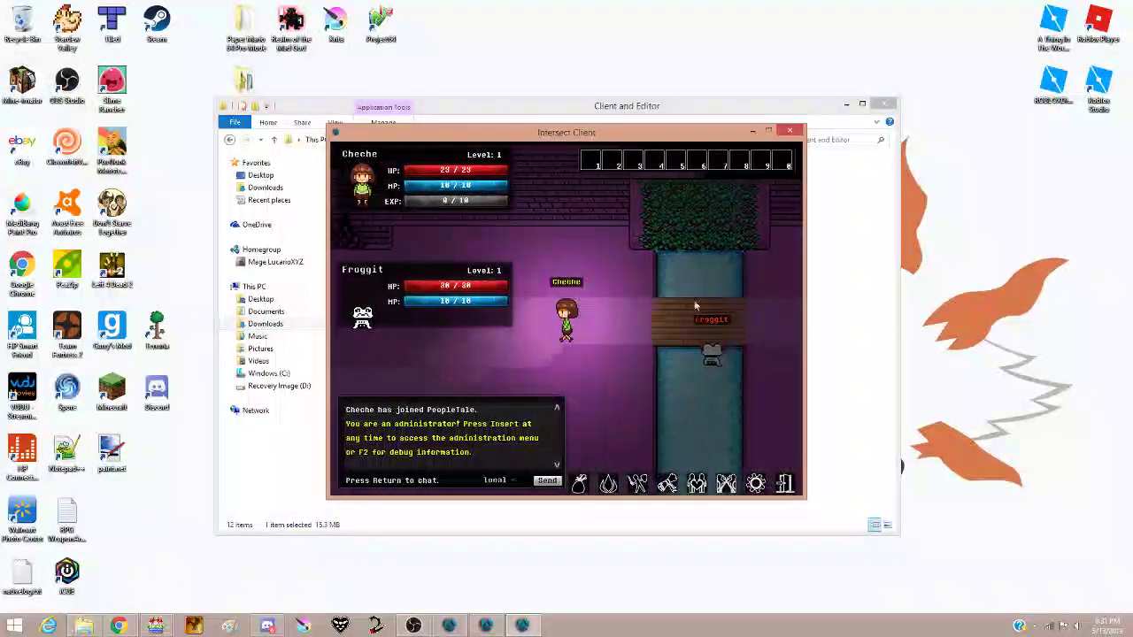
pyautogui.press('a')
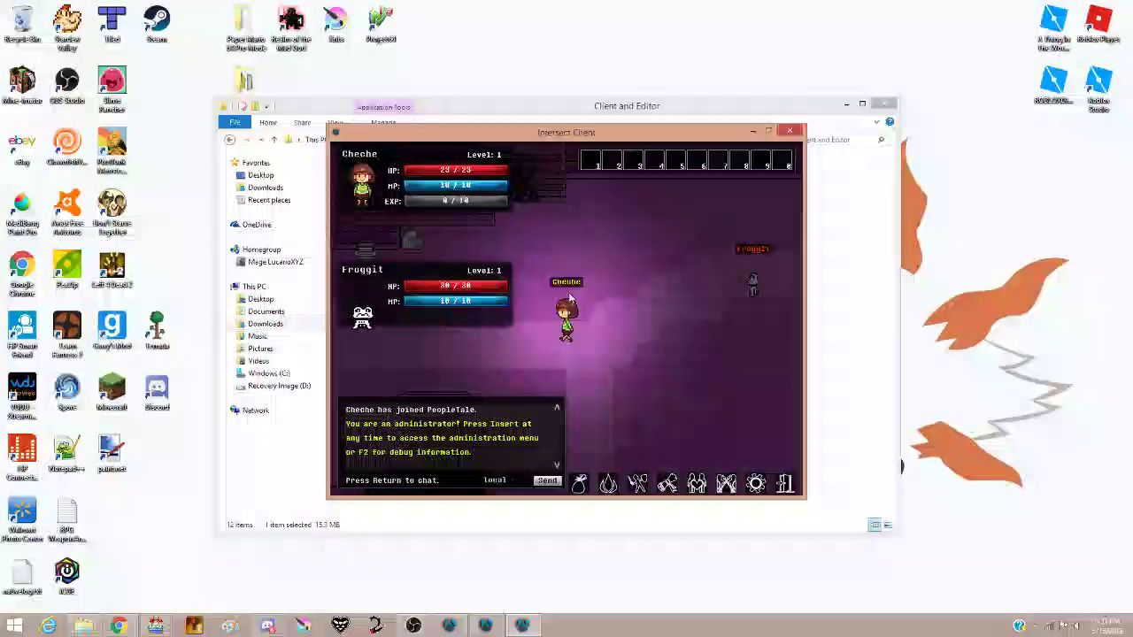
pyautogui.press('a')
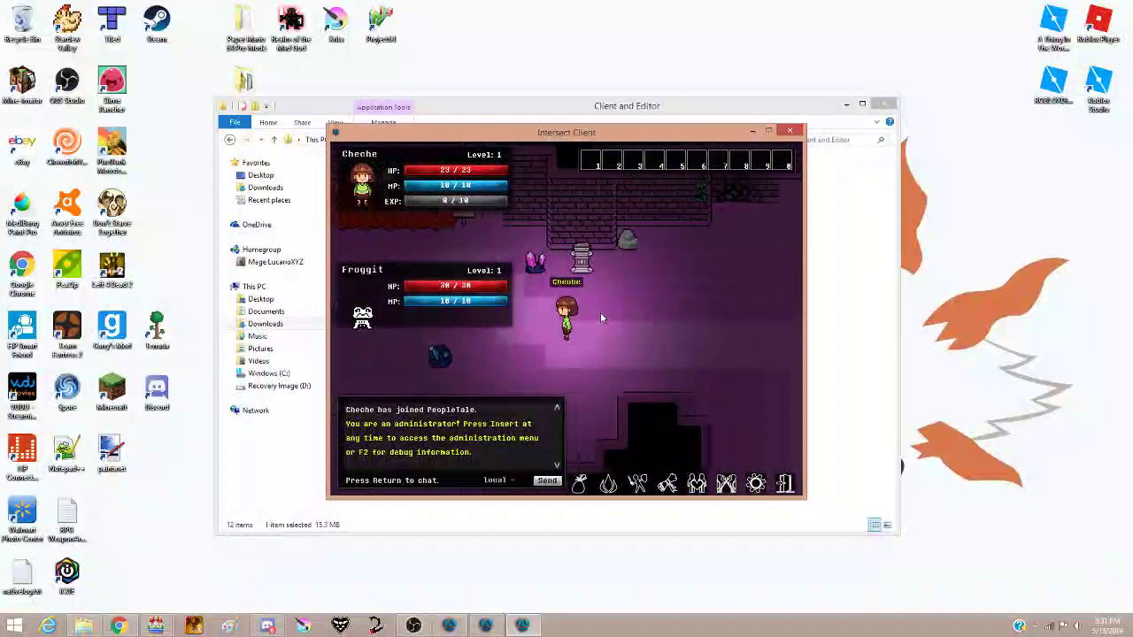
# Step: Walk around the red-carpeted doghouse toward the black stairs, past the rock and crystal
pyautogui.press('w')
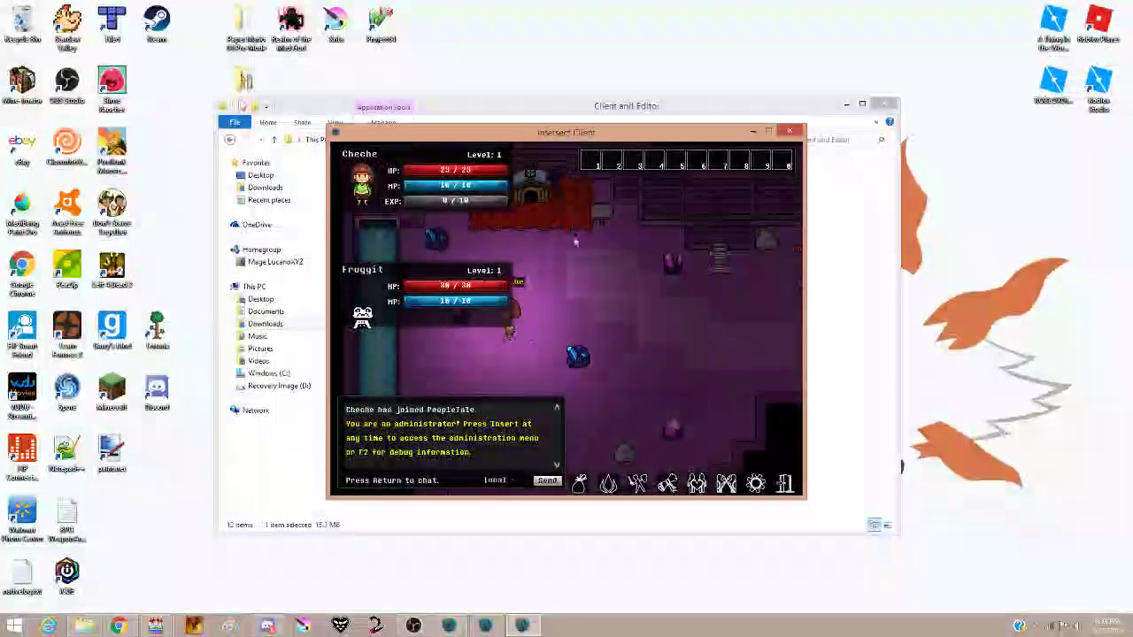
pyautogui.press('w')
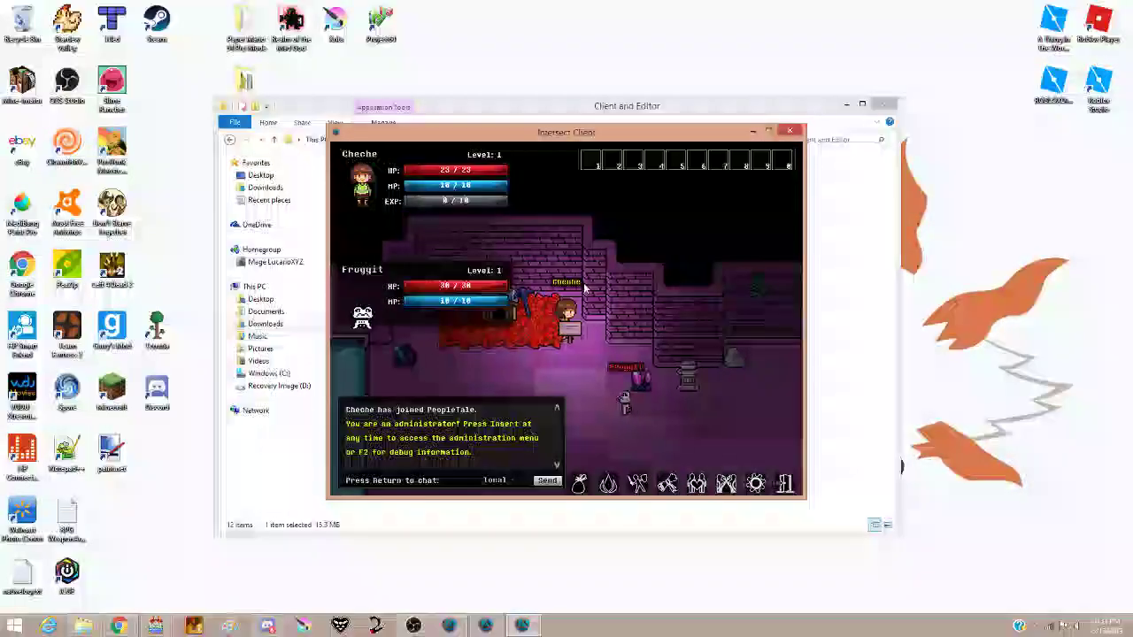
pyautogui.press('s')
pyautogui.press('d')
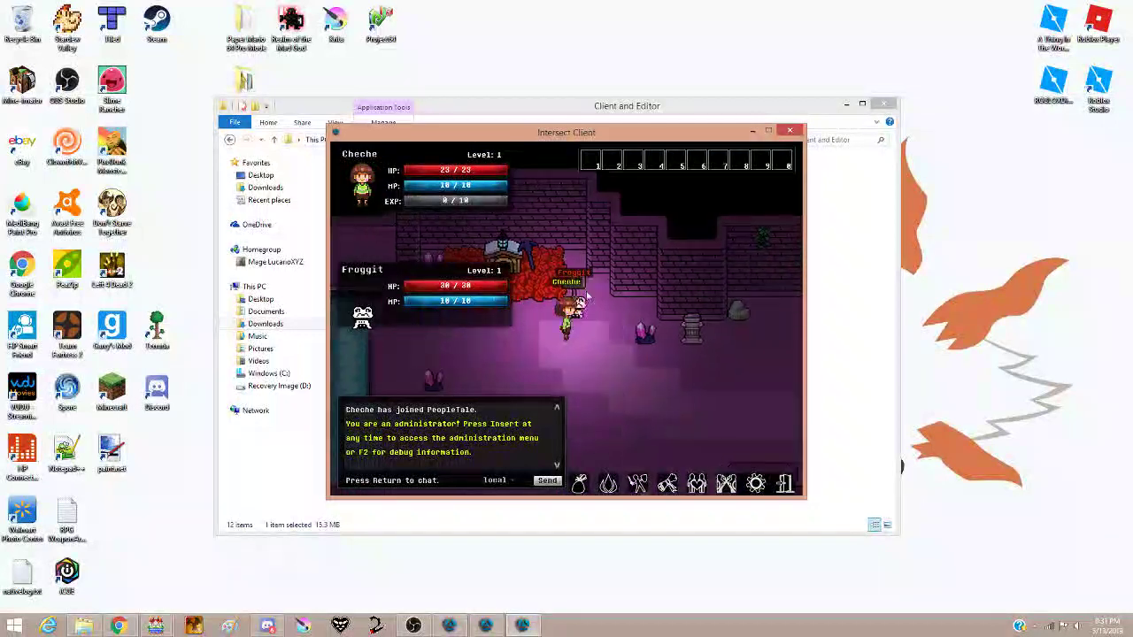
pyautogui.press('w')
pyautogui.press('a')
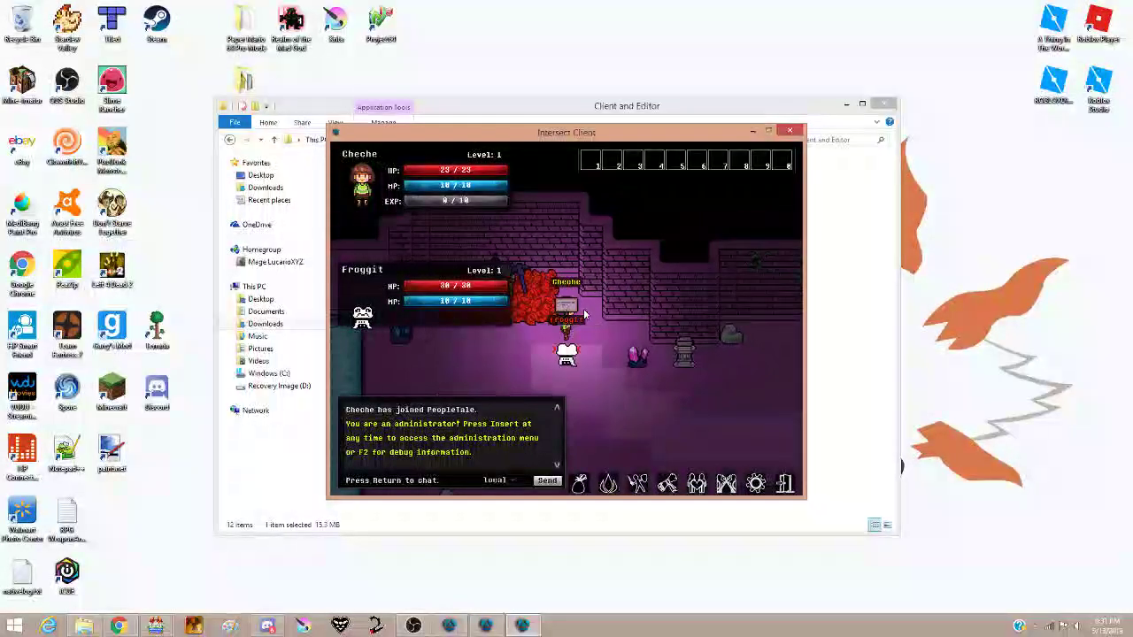
pyautogui.press('s')
pyautogui.press('a')
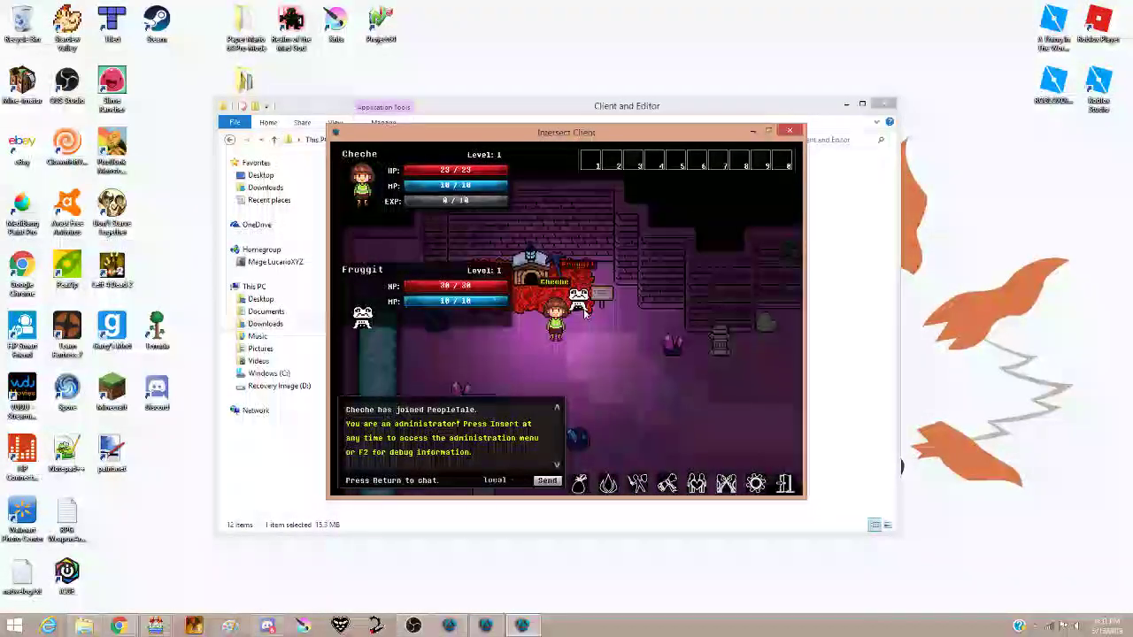
pyautogui.press('s')
pyautogui.press('d')
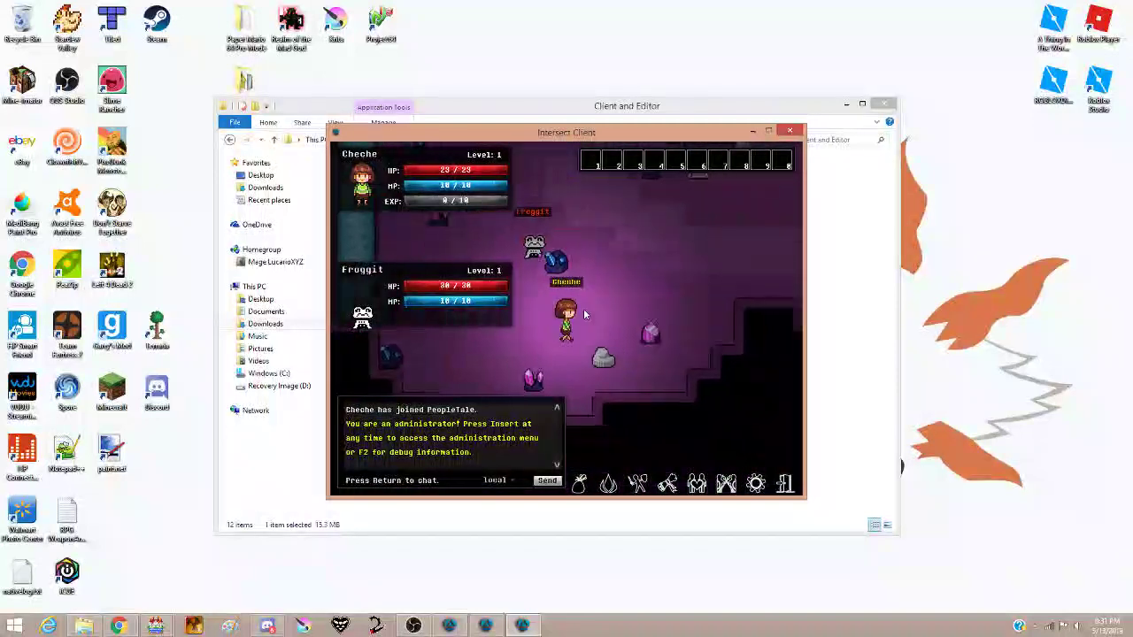
pyautogui.press('a')
pyautogui.press('s')
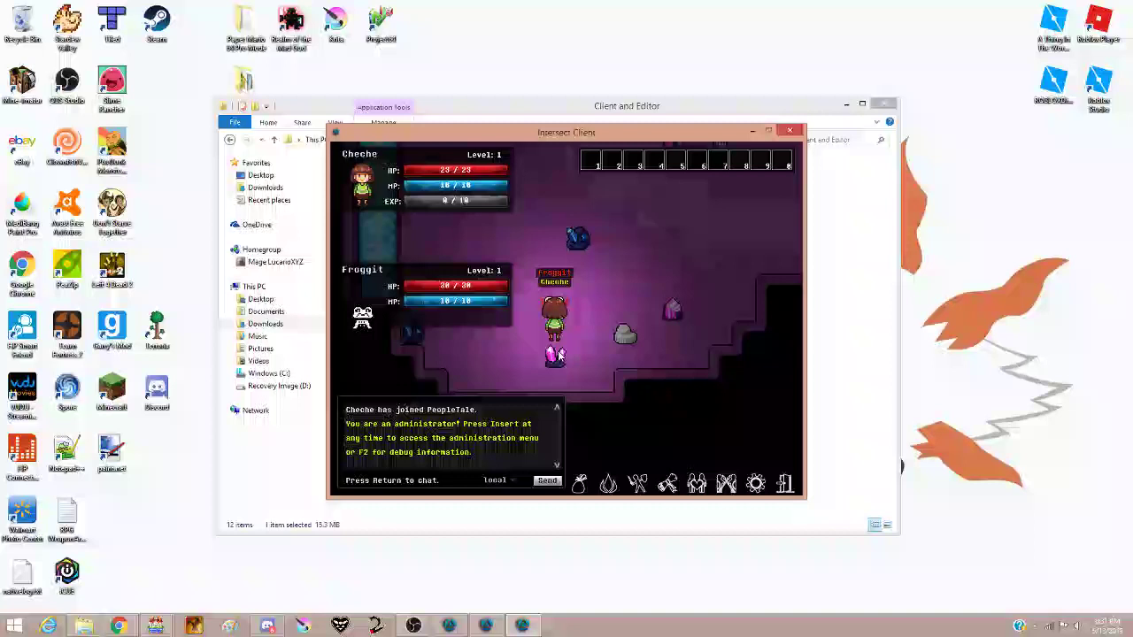
# Step: Walk up and left past the rock toward the red-roofed house, beside the Froggit
pyautogui.press('a')
pyautogui.press('w')
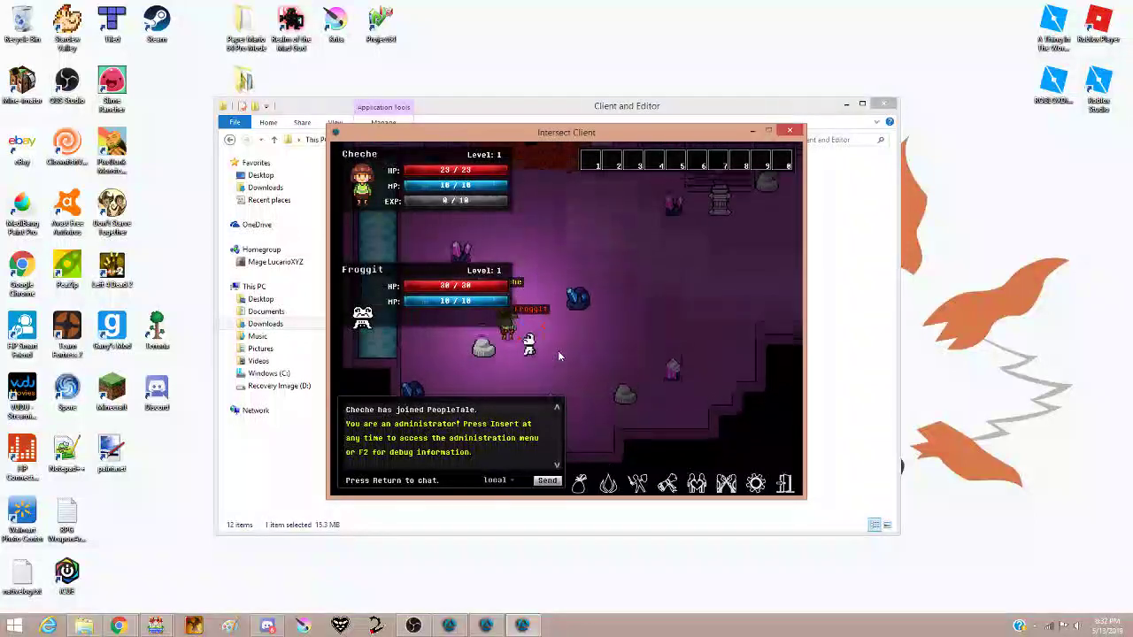
pyautogui.press('a')
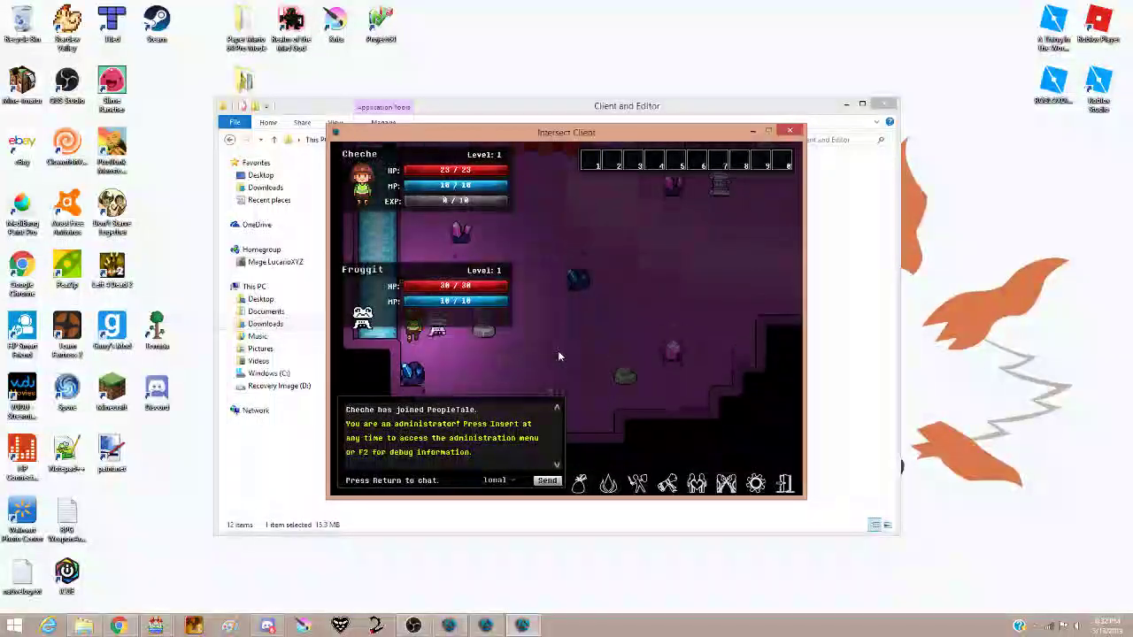
pyautogui.press('w')
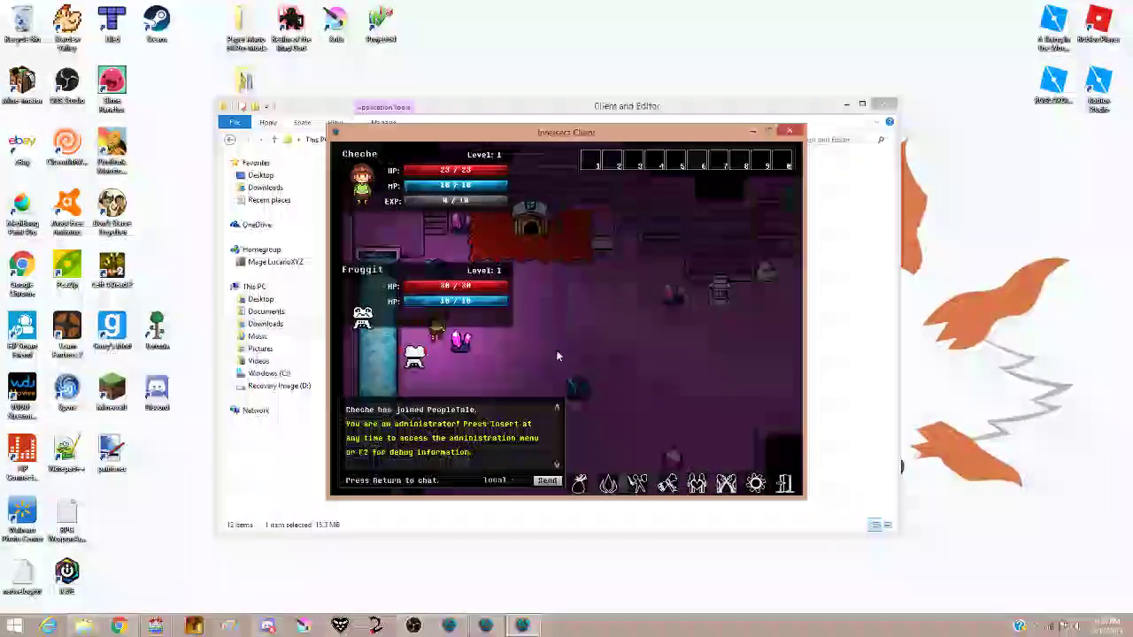
pyautogui.press('d')
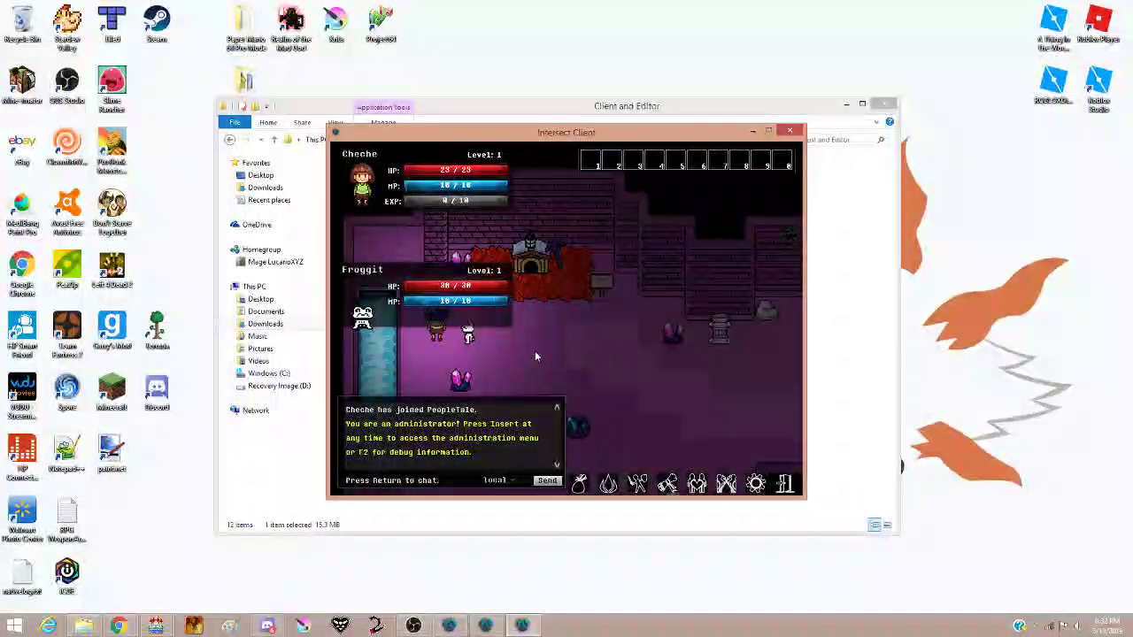
# Step: Walk right past the crystal and teal column, then close the client and bring up Intersect Editor
pyautogui.press('Down')
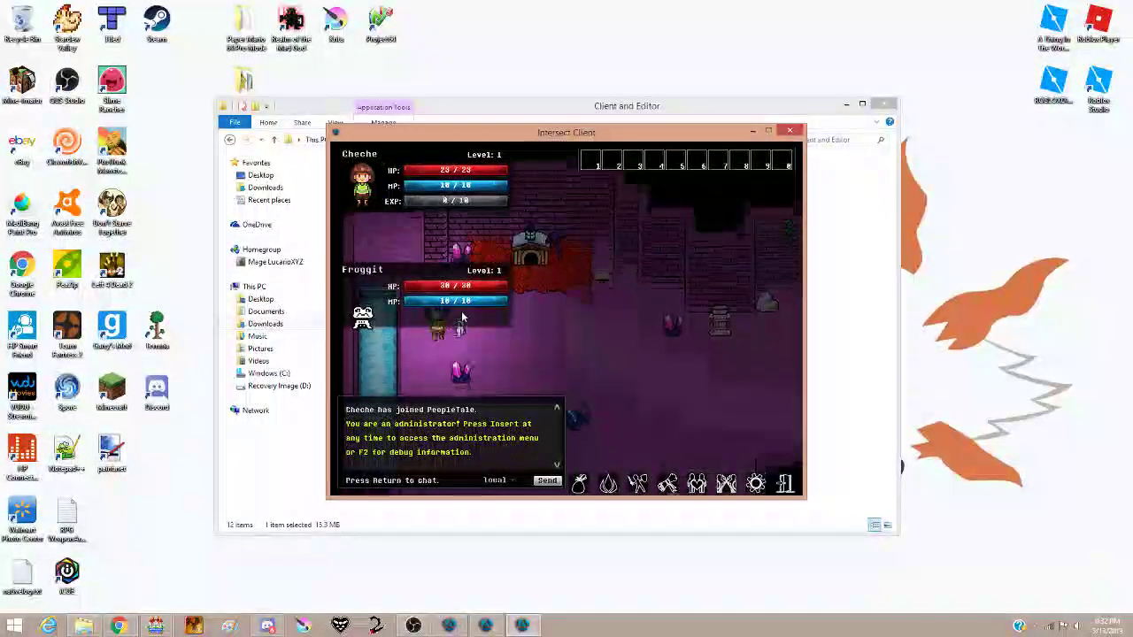
pyautogui.press('Right')
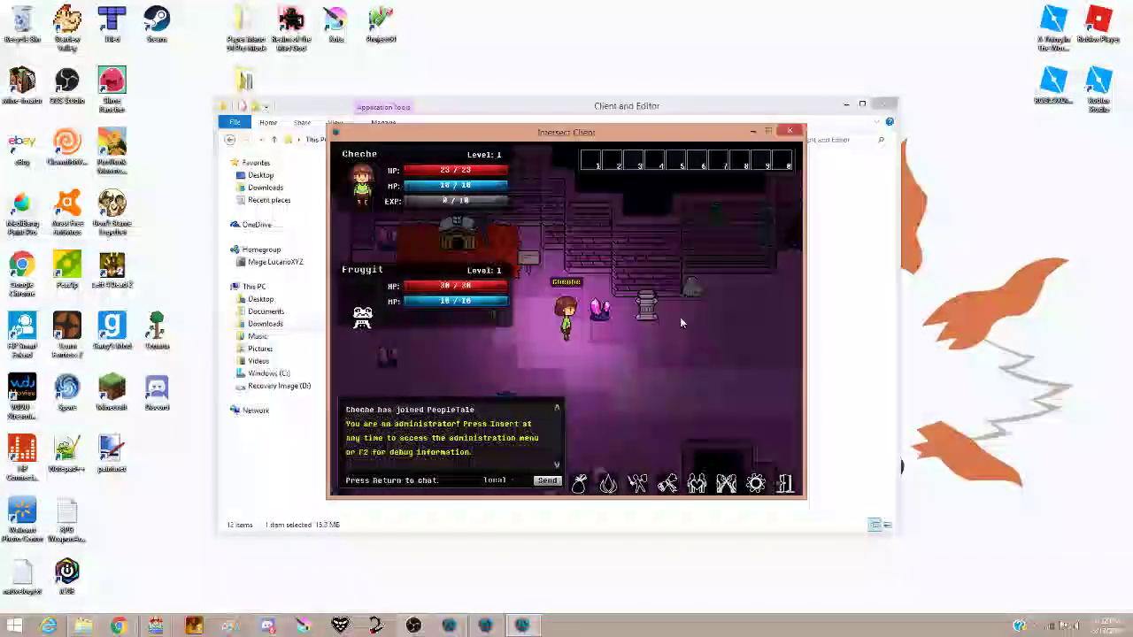
pyautogui.press('Right')
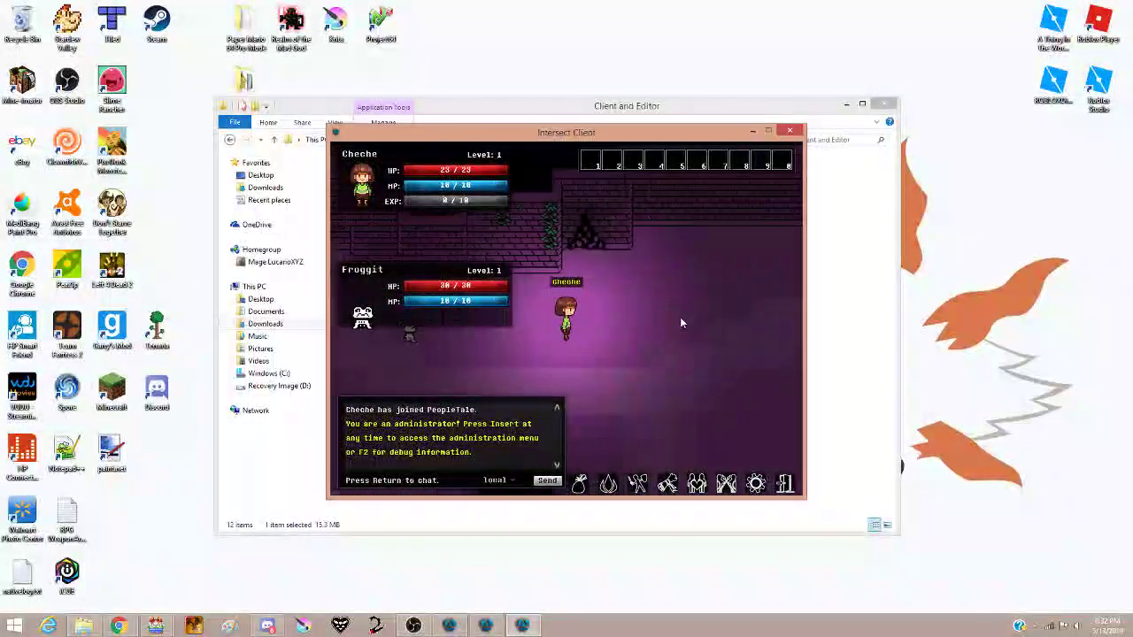
pyautogui.press('Down')
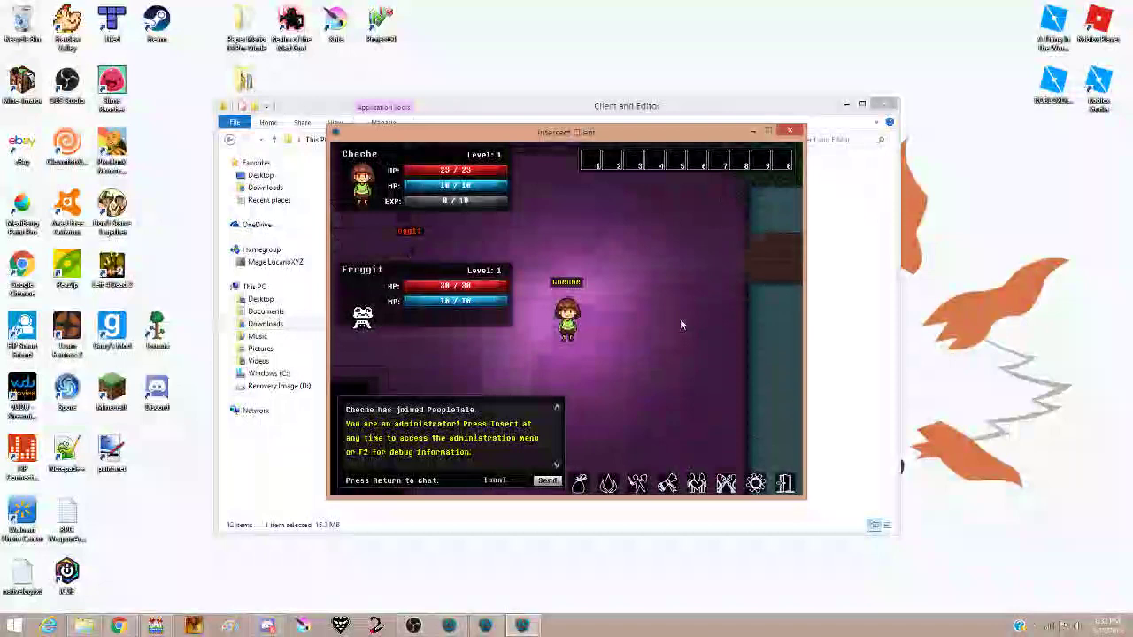
pyautogui.press('Right')
pyautogui.press('Down')
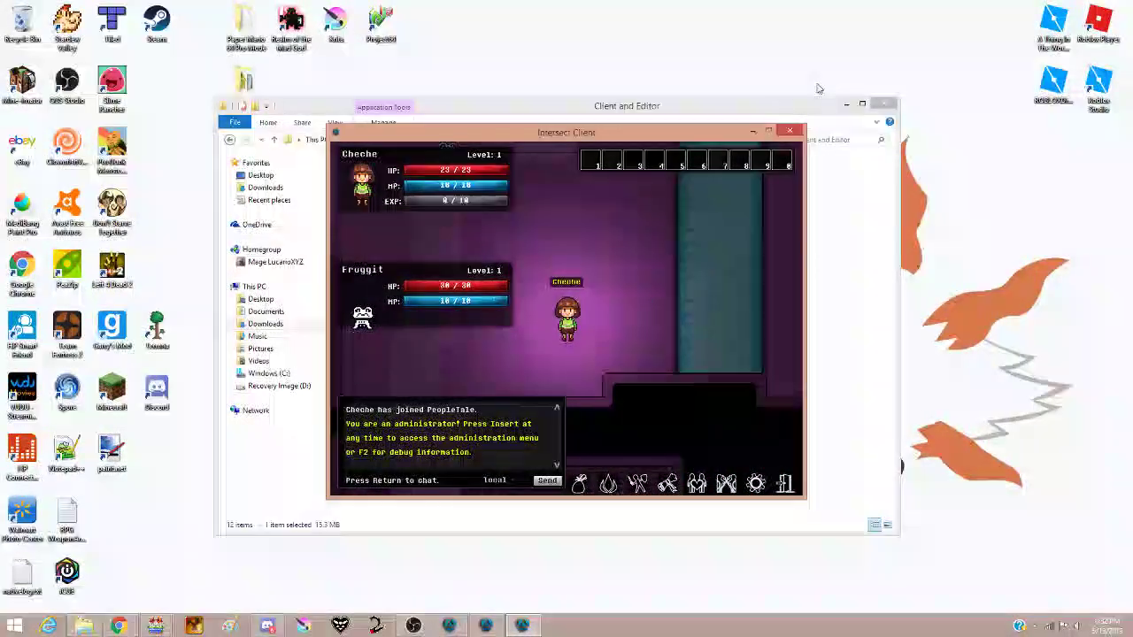
pyautogui.click(790, 131)
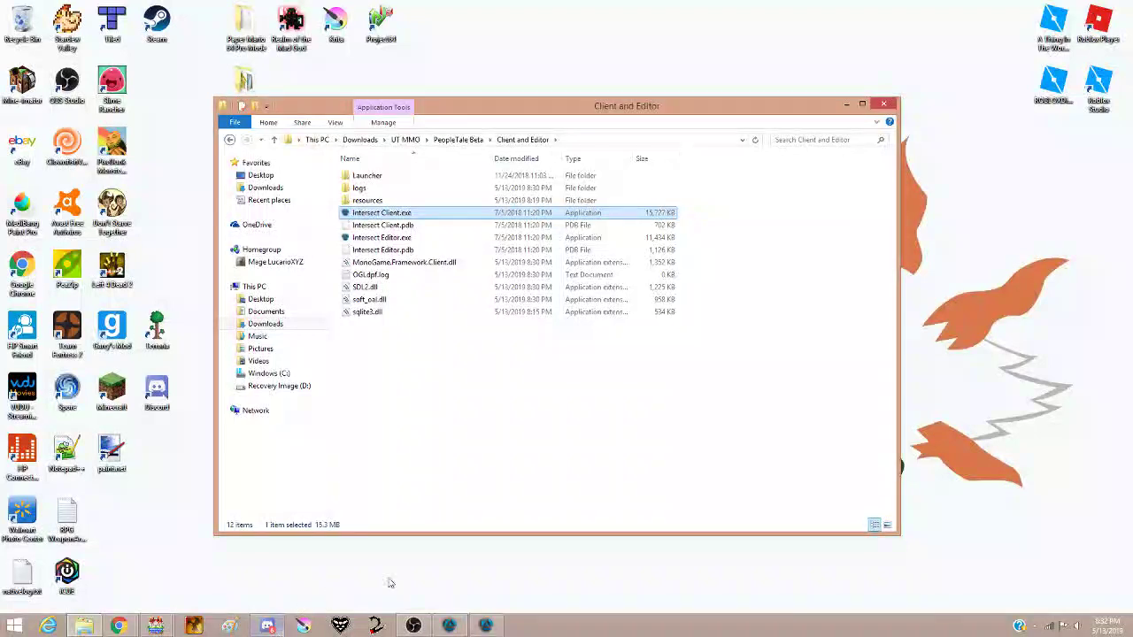
pyautogui.click(486, 626)
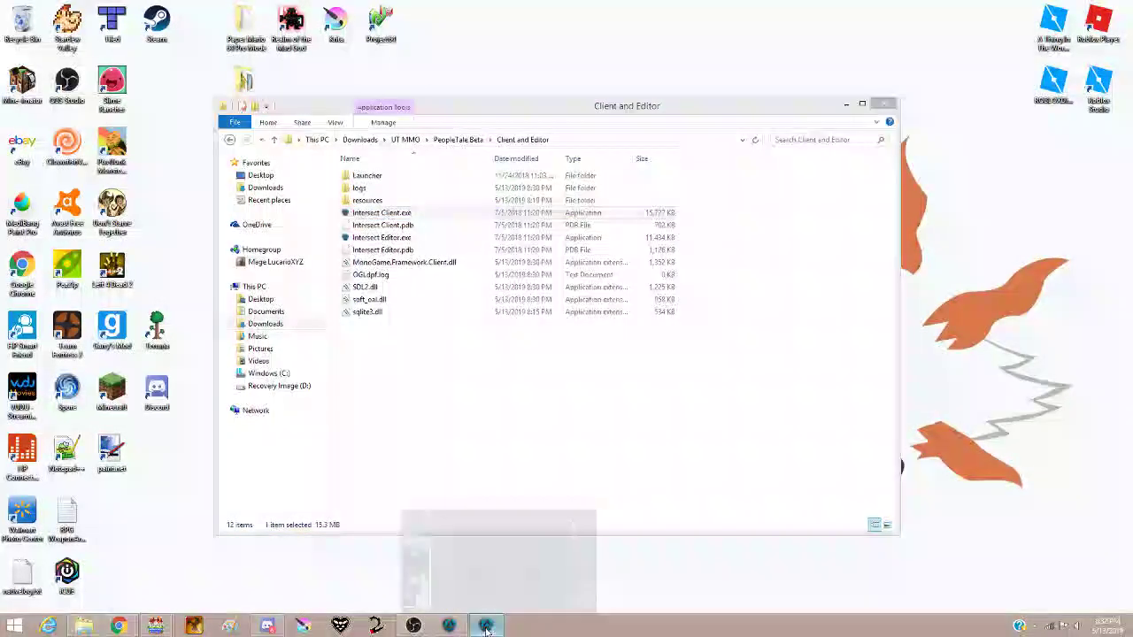
# Step: Open The Fall, The Fall2, Before Ruins, Step Buttons, CrossRoad1, MinerDog and three New Maps in turn
pyautogui.click(1016, 91)
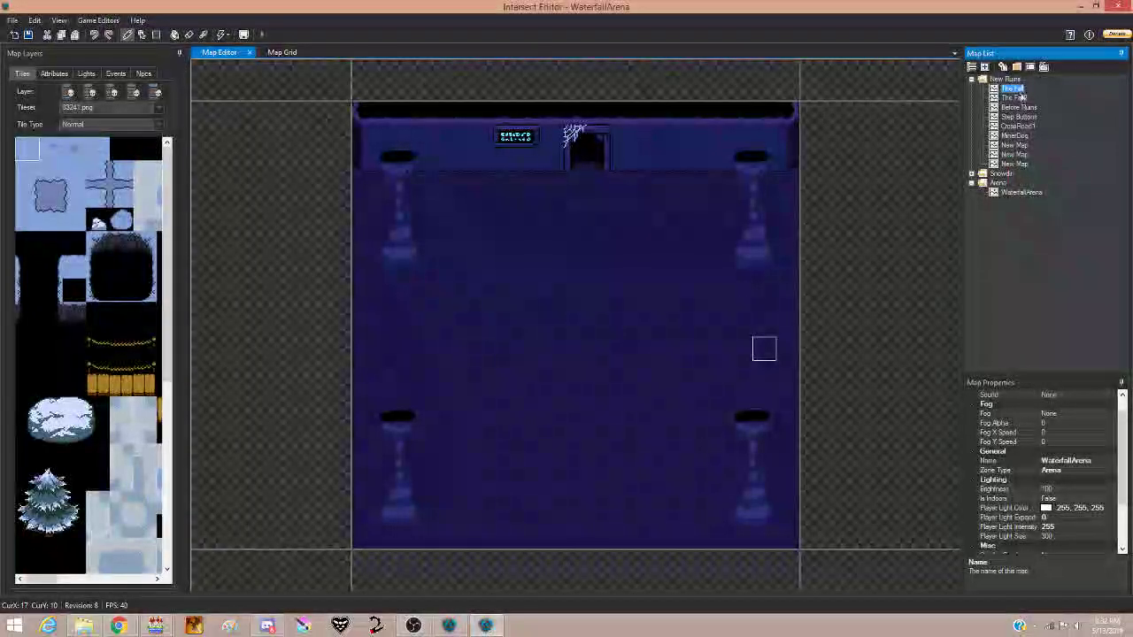
pyautogui.doubleClick(1014, 90)
pyautogui.doubleClick(1014, 98)
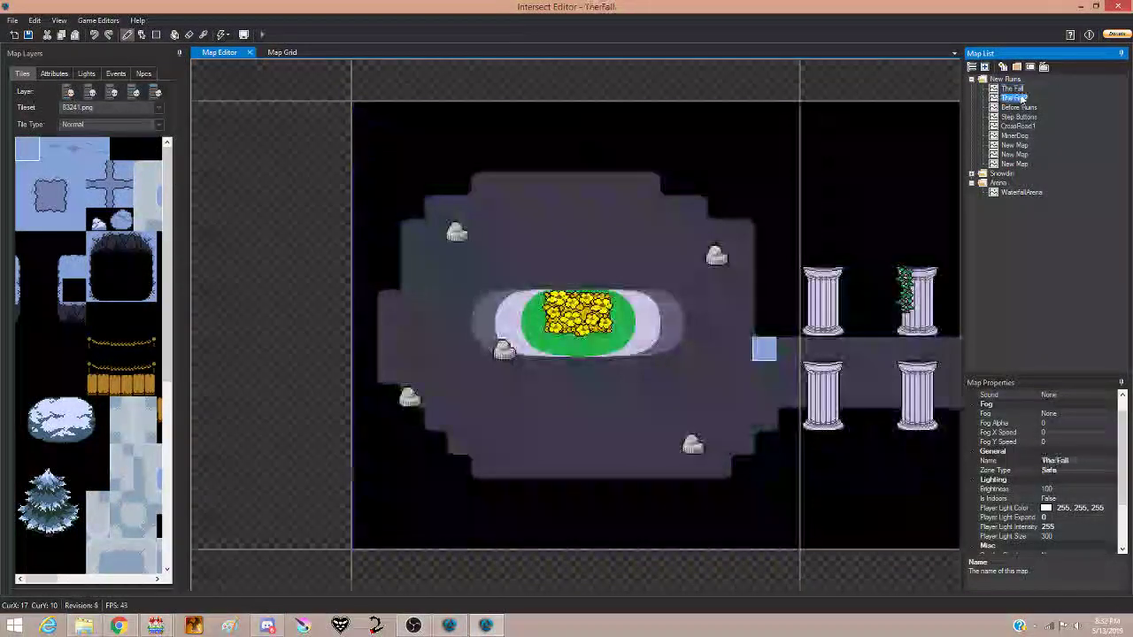
pyautogui.doubleClick(1020, 107)
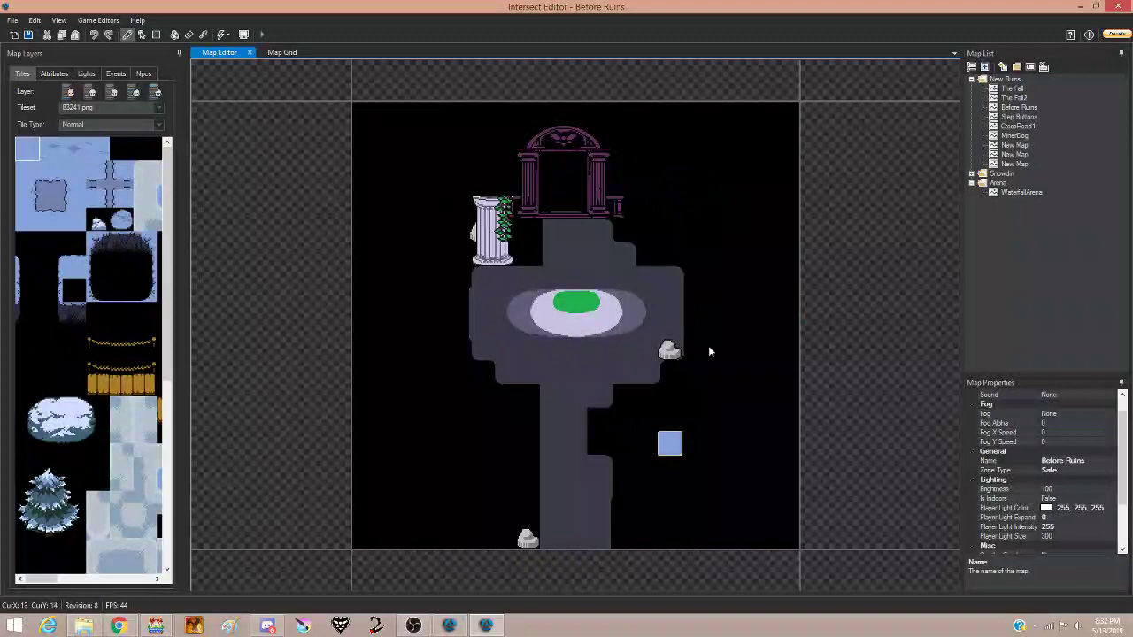
pyautogui.doubleClick(1019, 115)
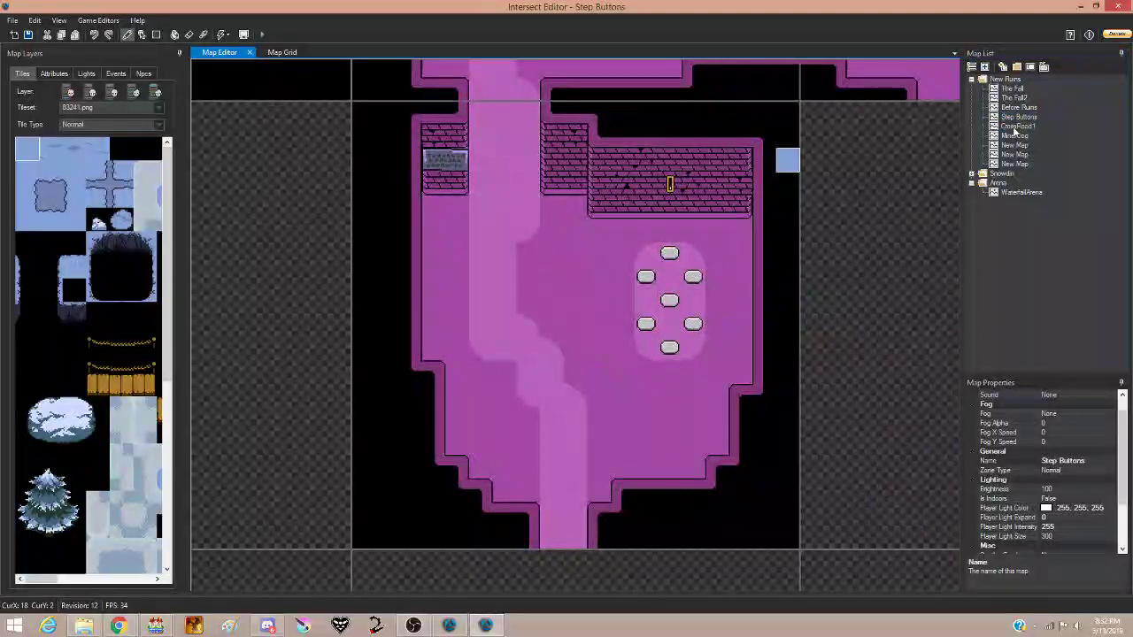
pyautogui.doubleClick(1016, 126)
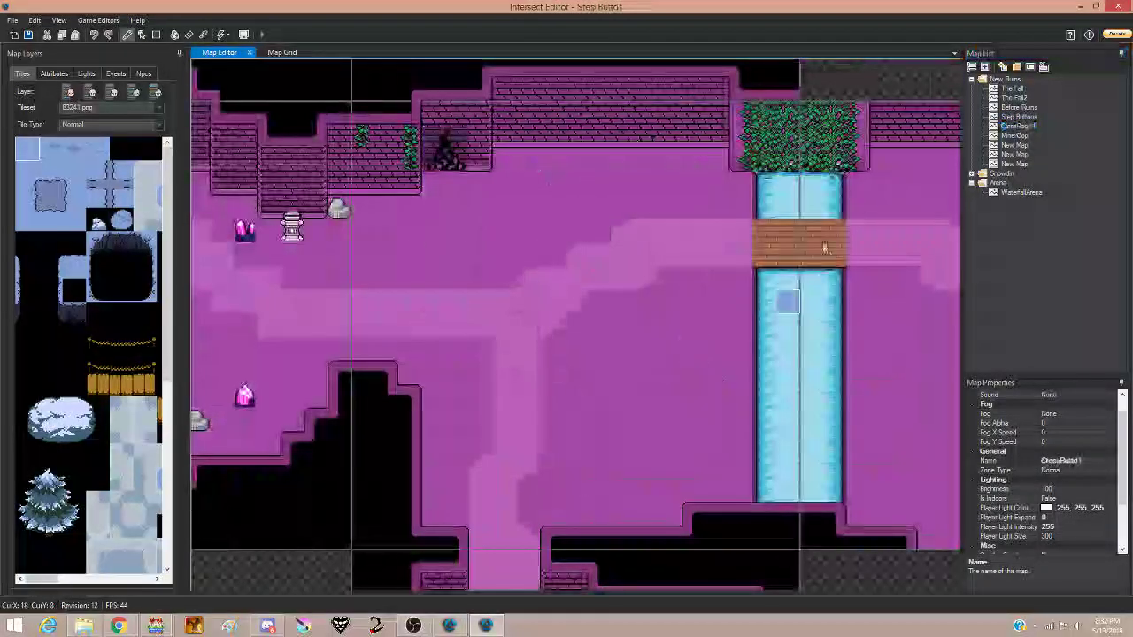
pyautogui.doubleClick(1014, 135)
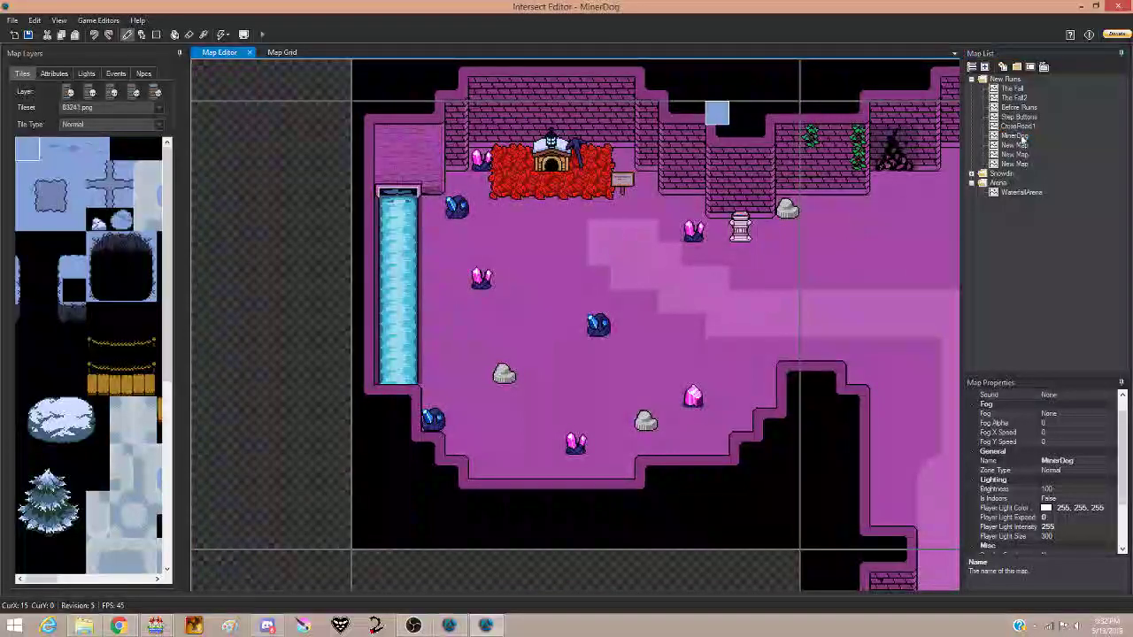
pyautogui.doubleClick(1017, 144)
pyautogui.doubleClick(1016, 154)
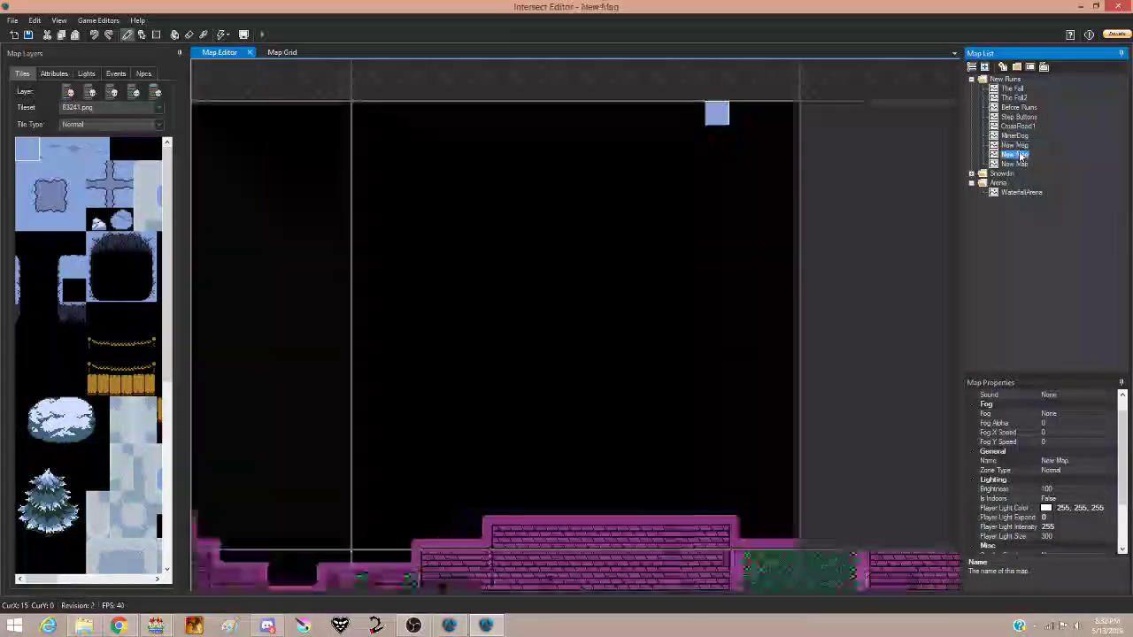
pyautogui.doubleClick(1016, 164)
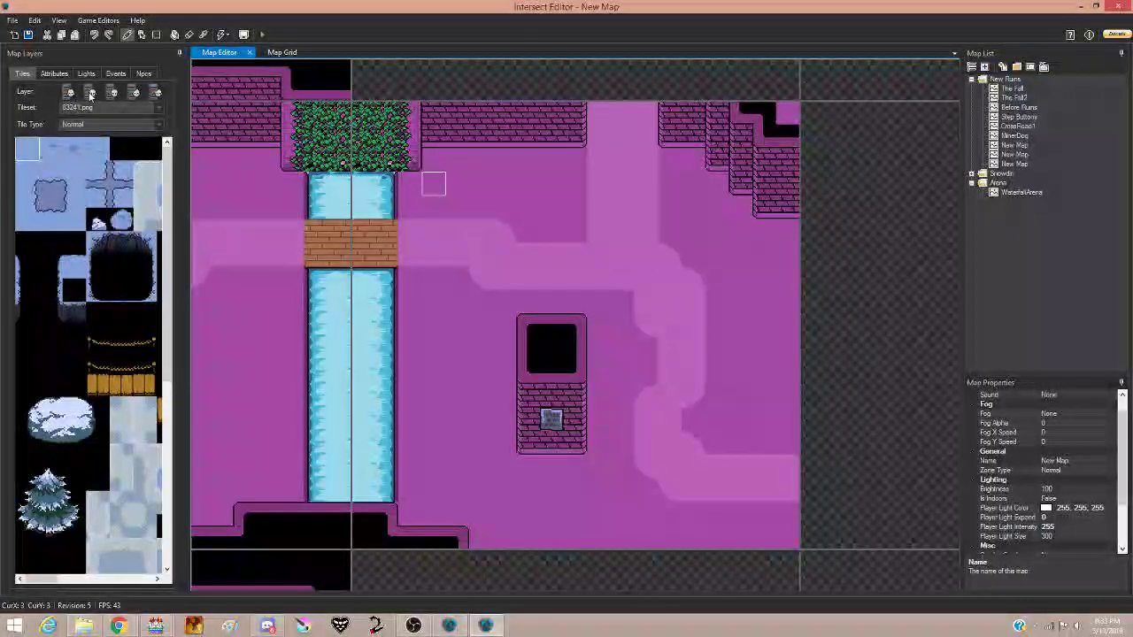
# Step: Check the Lights, Events, Npcs and Attributes tabs, return to Tiles, and open the View menu
pyautogui.click(91, 94)
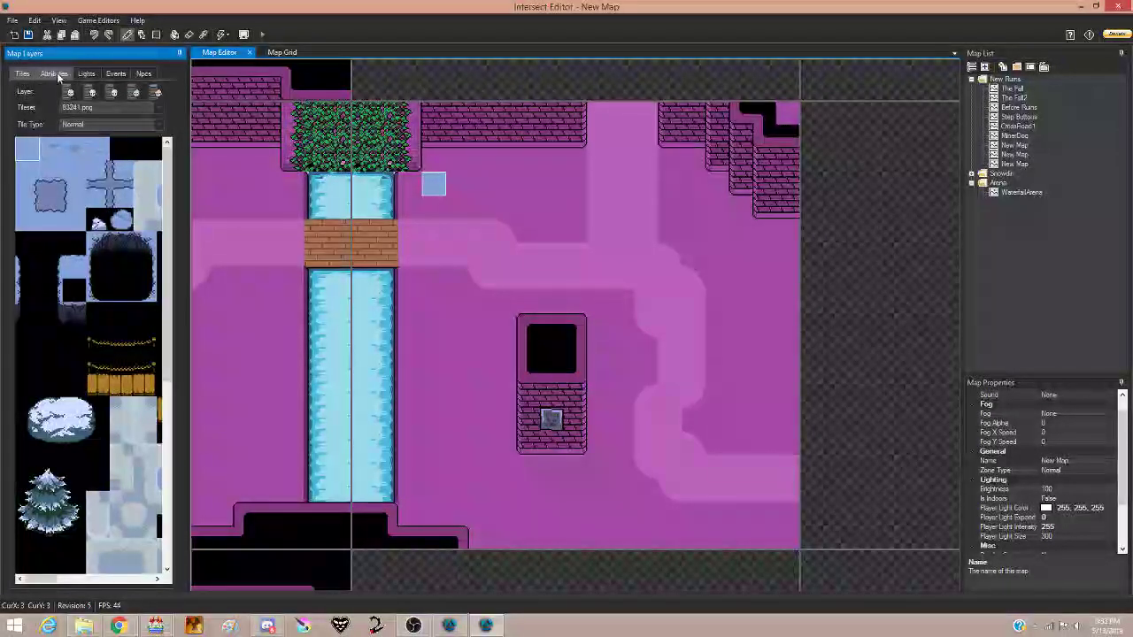
pyautogui.click(86, 74)
pyautogui.click(116, 74)
pyautogui.click(144, 74)
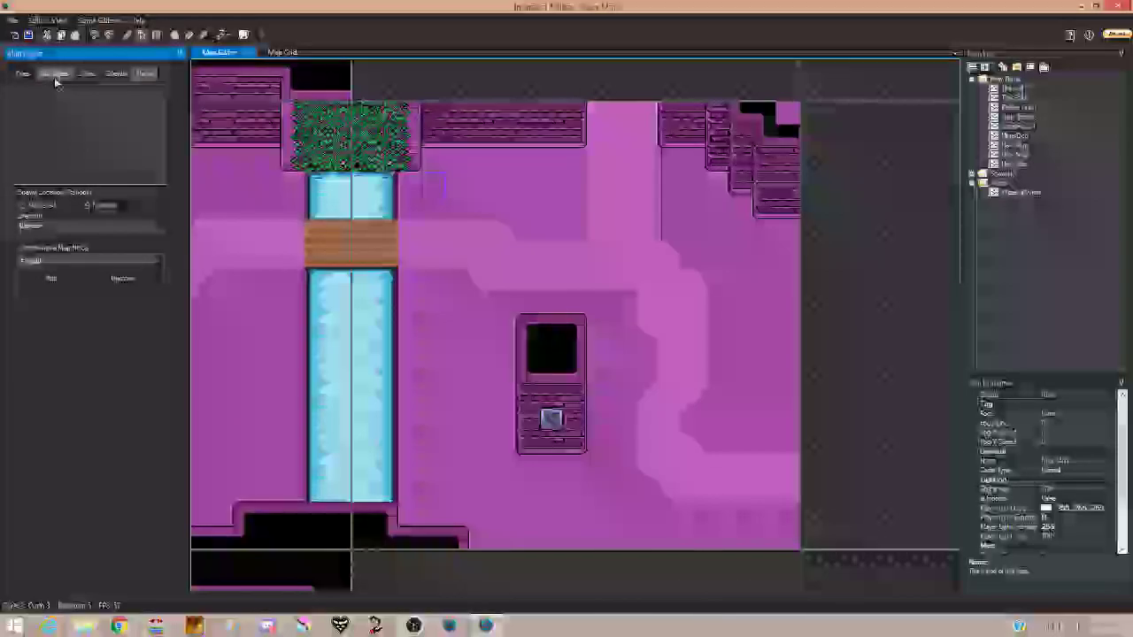
pyautogui.click(54, 74)
pyautogui.click(22, 73)
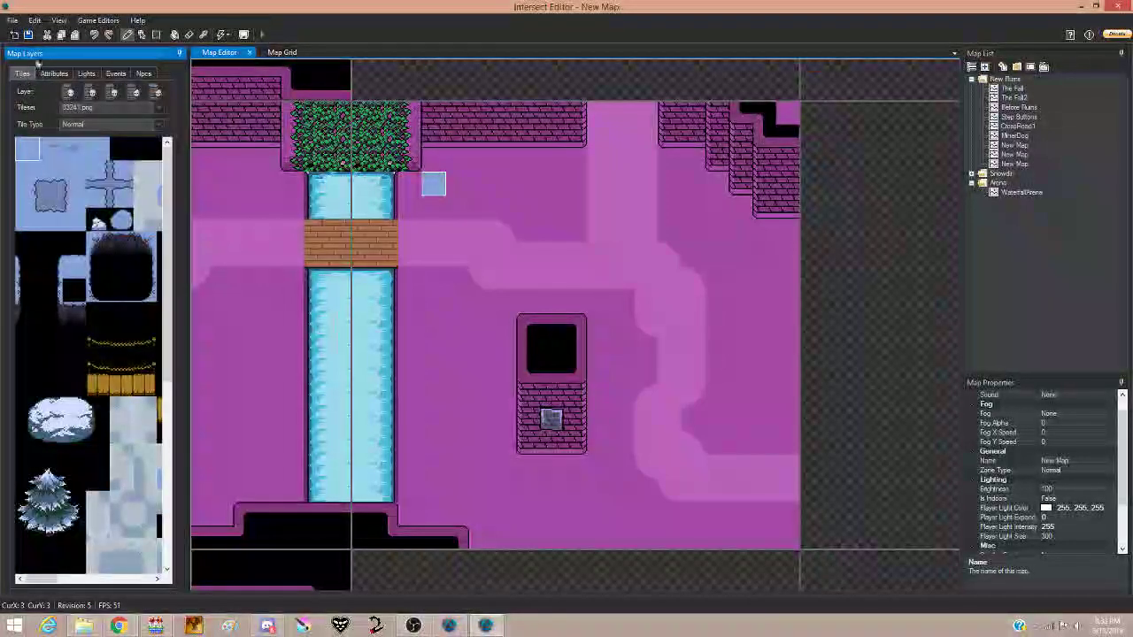
pyautogui.click(59, 20)
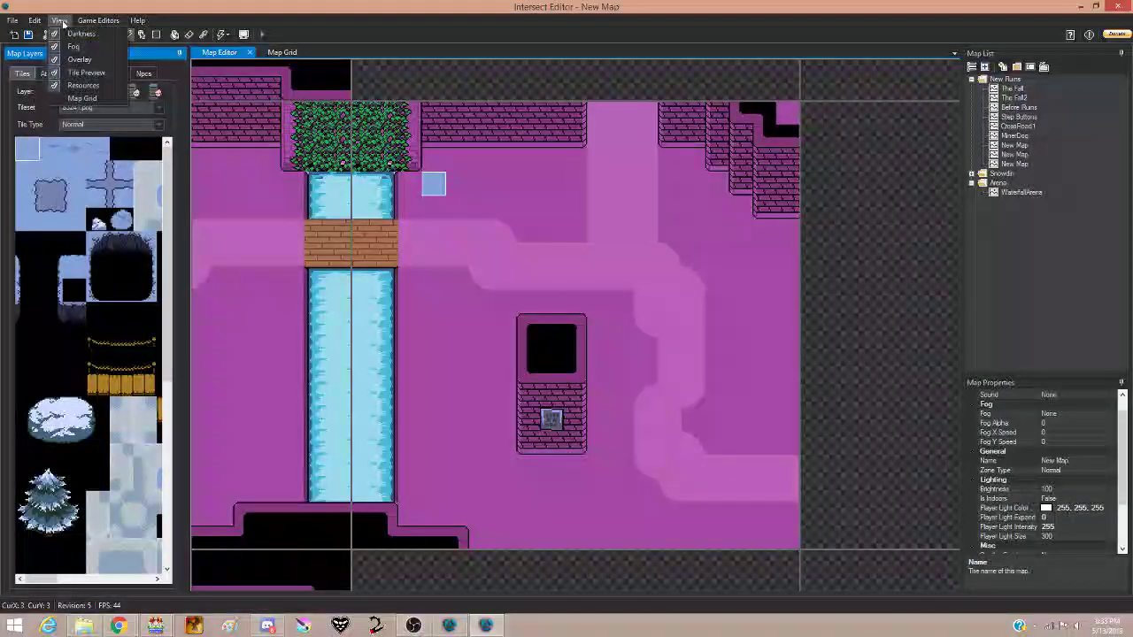
# Step: Open the Class Editor from Game Editors and compare the Human and Monster classes
pyautogui.moveTo(98, 19)
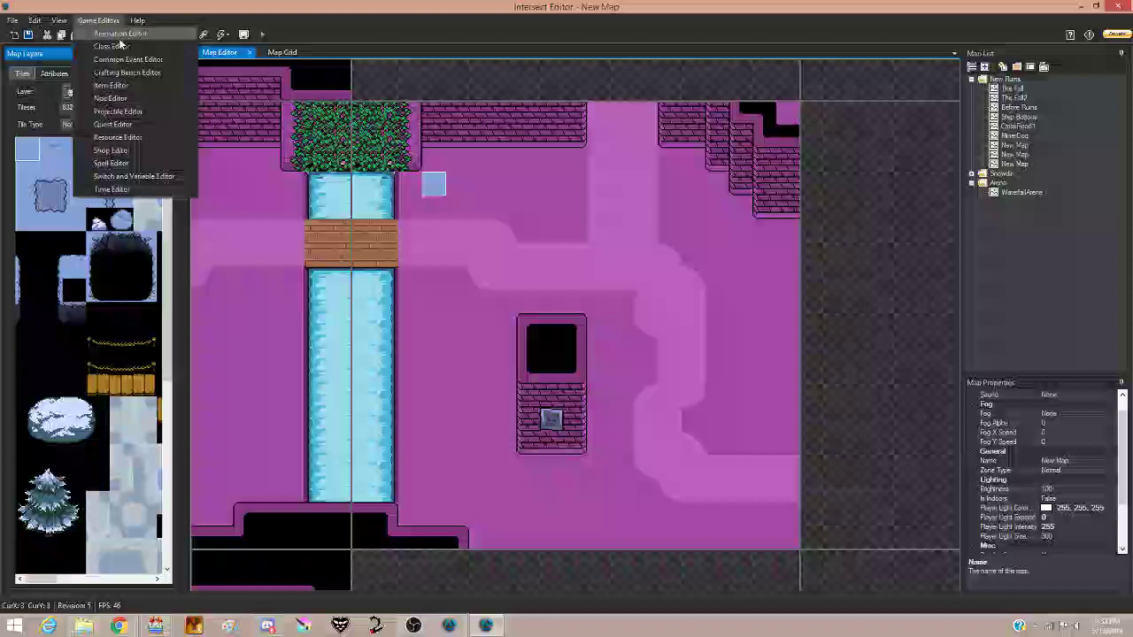
pyautogui.click(127, 46)
pyautogui.click(152, 157)
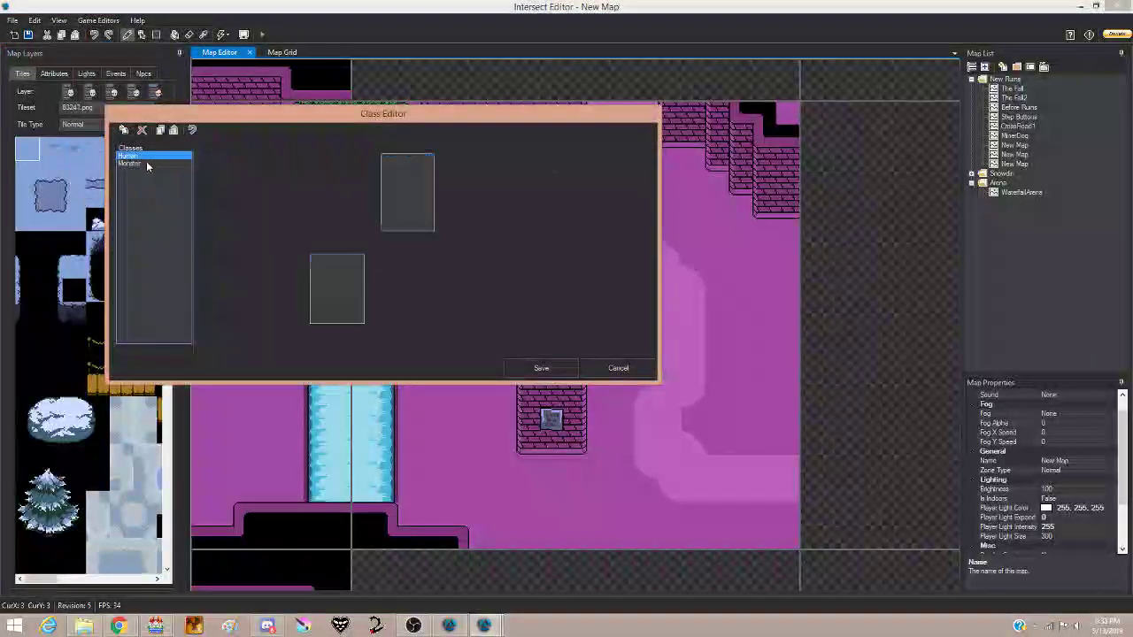
pyautogui.click(142, 164)
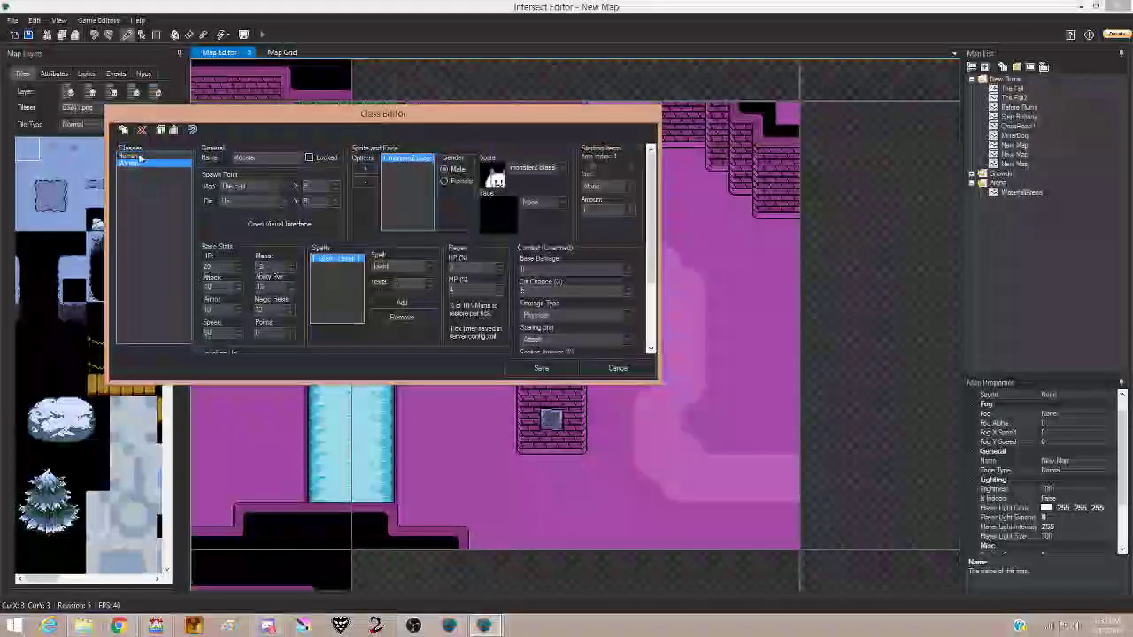
pyautogui.click(134, 156)
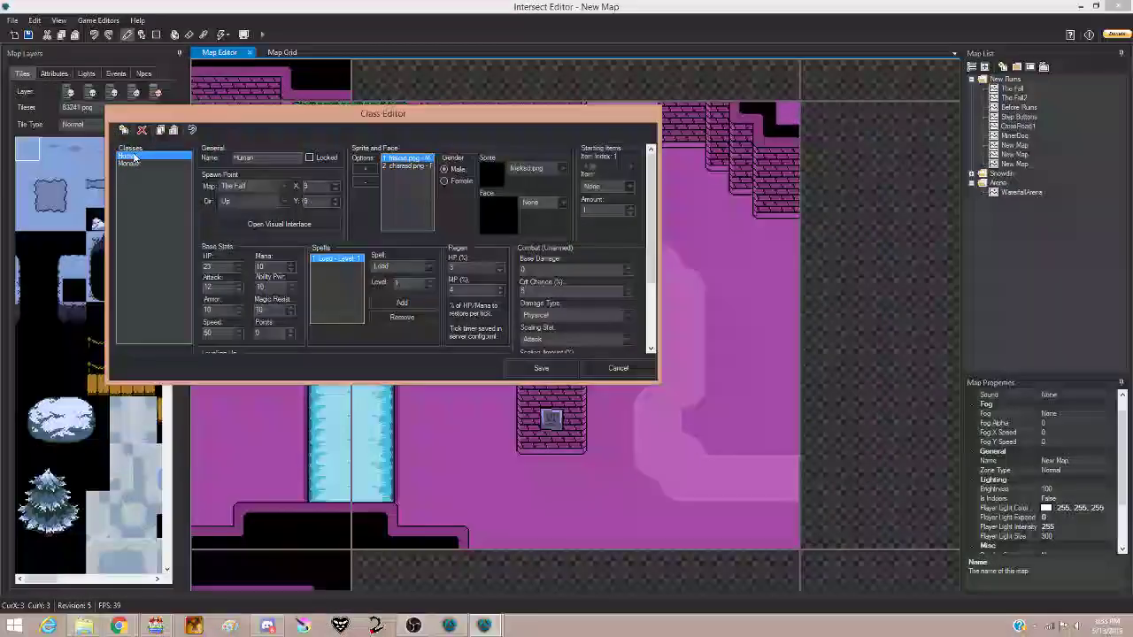
pyautogui.click(137, 164)
pyautogui.click(138, 156)
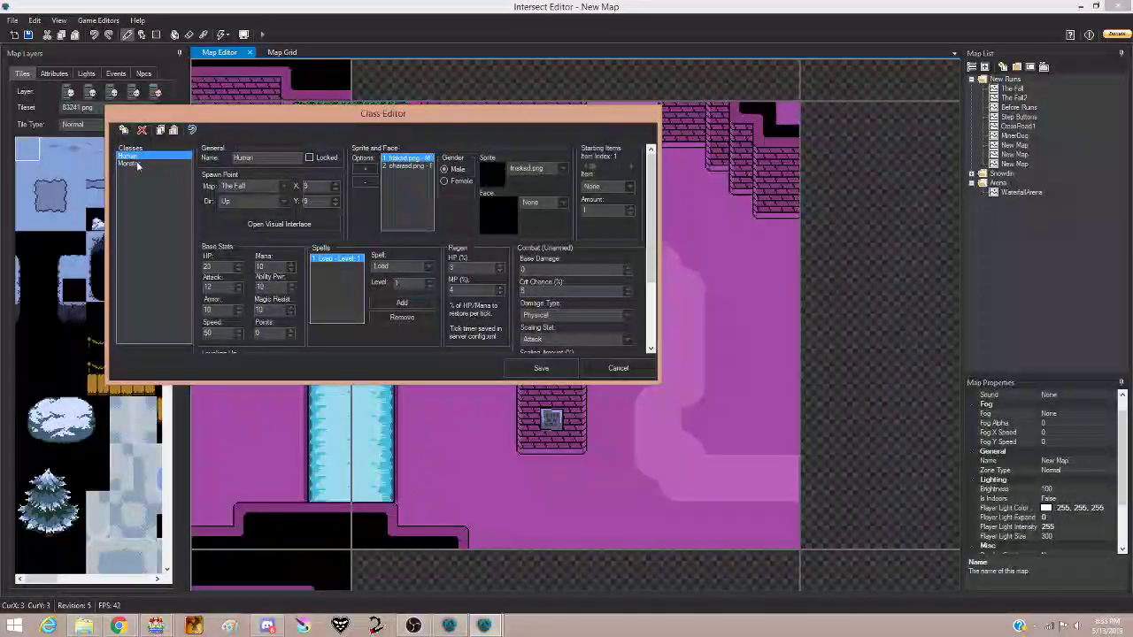
pyautogui.click(138, 164)
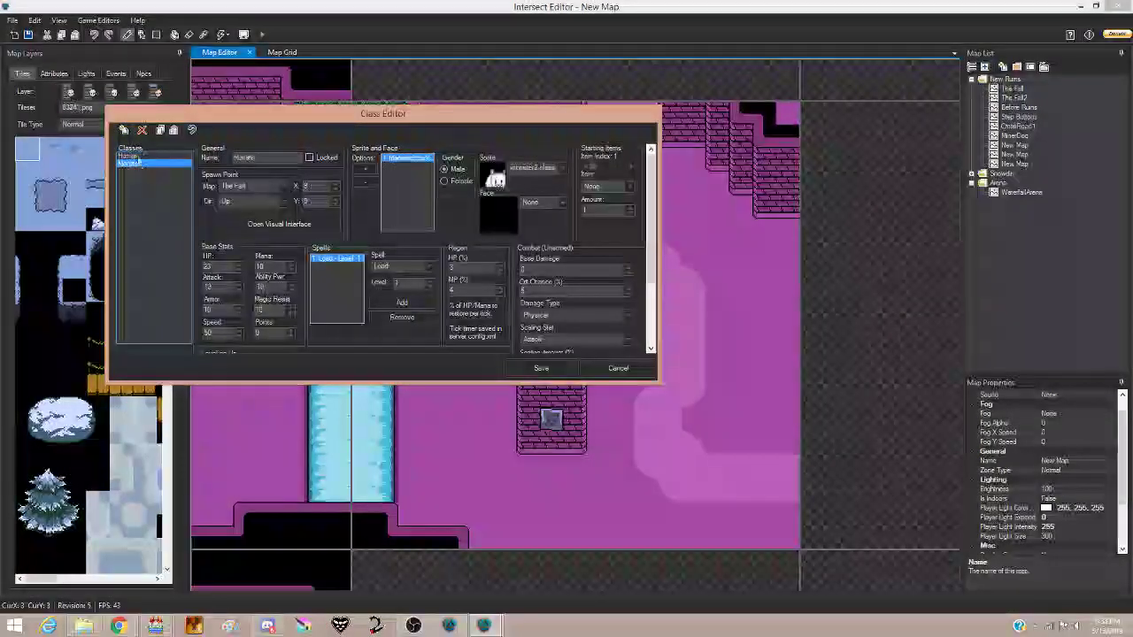
# Step: Return to the Human class and save, closing the Class Editor
pyautogui.click(138, 157)
pyautogui.click(137, 164)
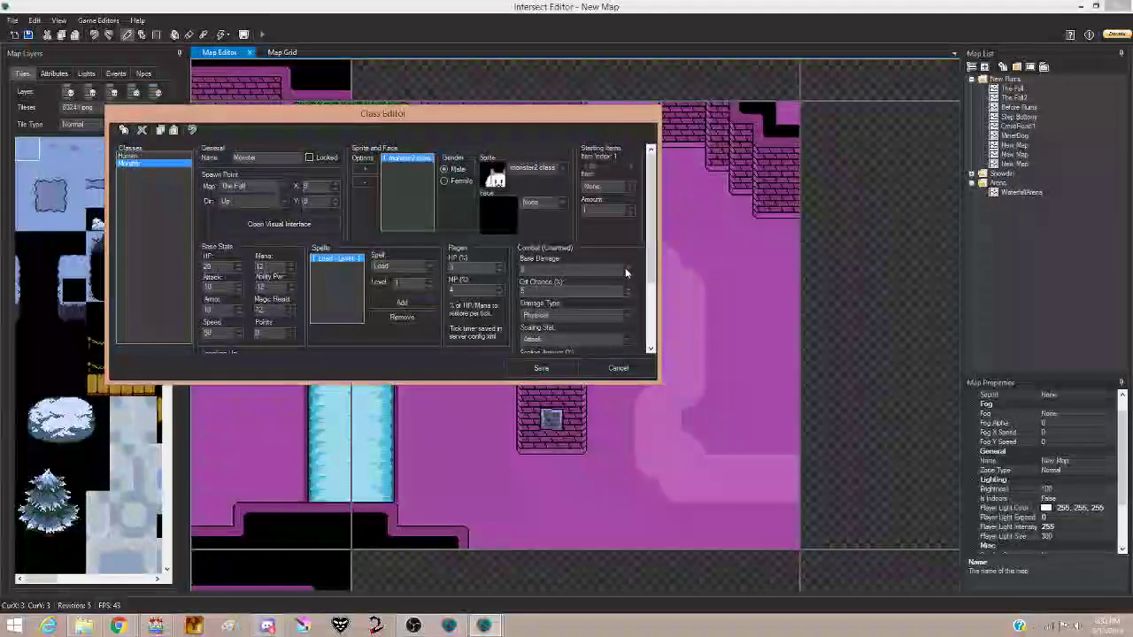
pyautogui.click(128, 157)
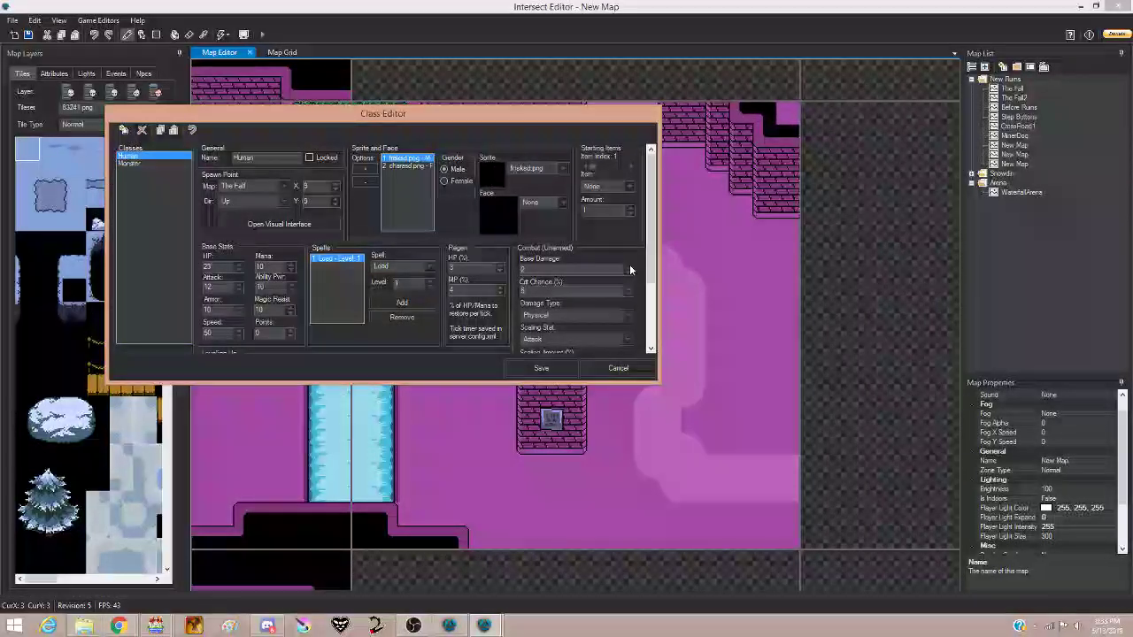
pyautogui.click(549, 368)
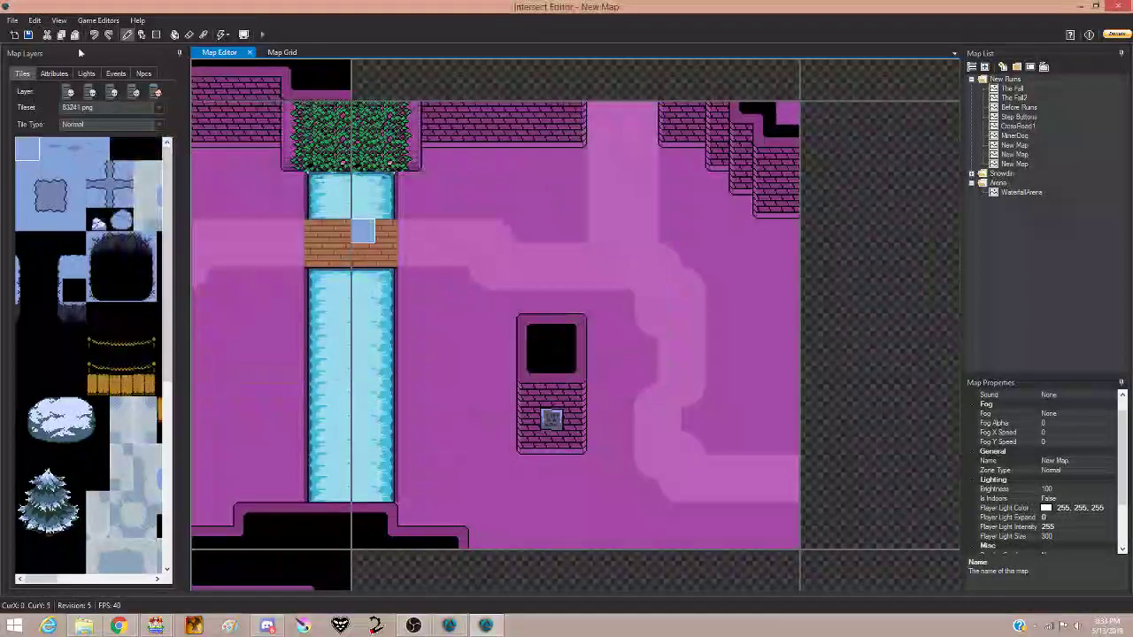
# Step: Minimize Intersect Editor, restore it, then dismiss it to reveal the Client and Editor folder
pyautogui.click(1081, 6)
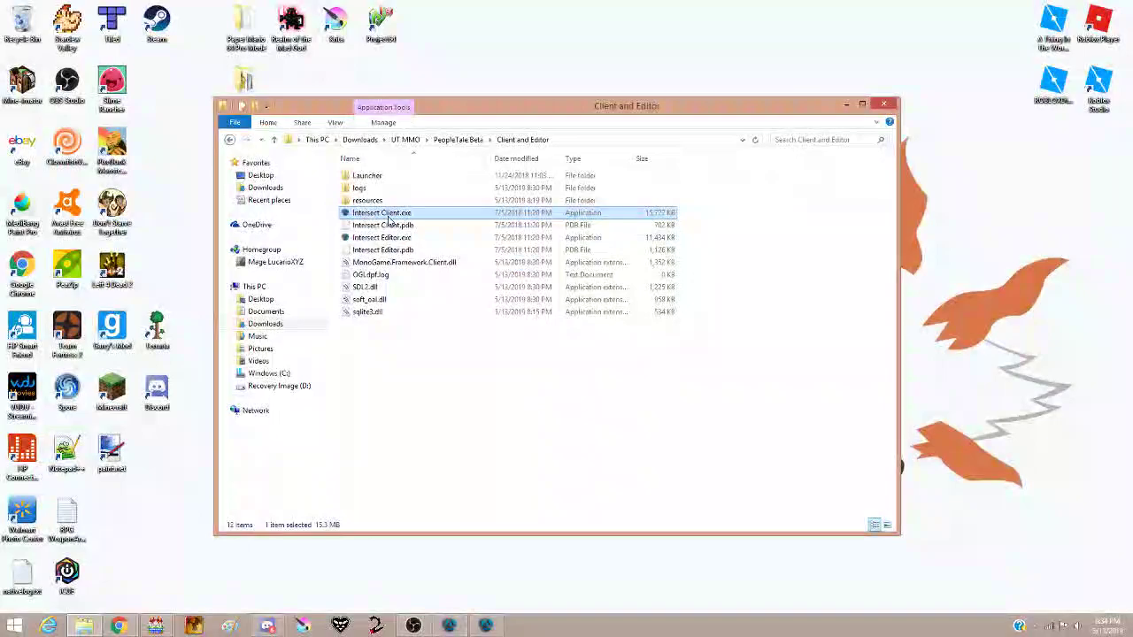
pyautogui.click(485, 626)
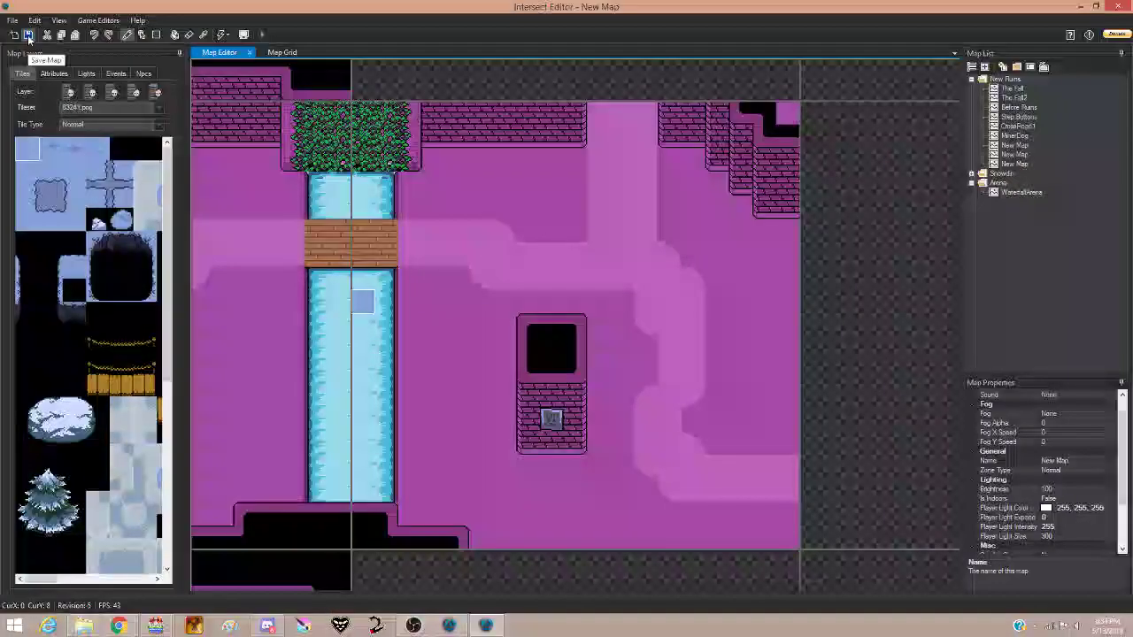
pyautogui.click(1118, 6)
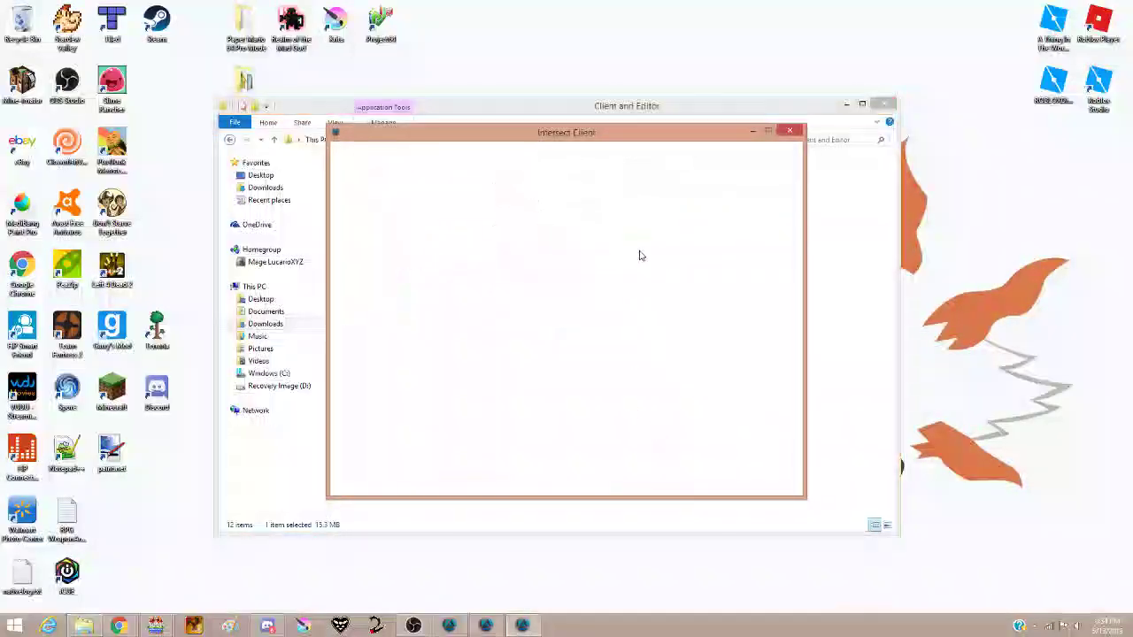
# Step: Log in, enter the game, and defeat the Froggit beside the character
pyautogui.click(581, 313)
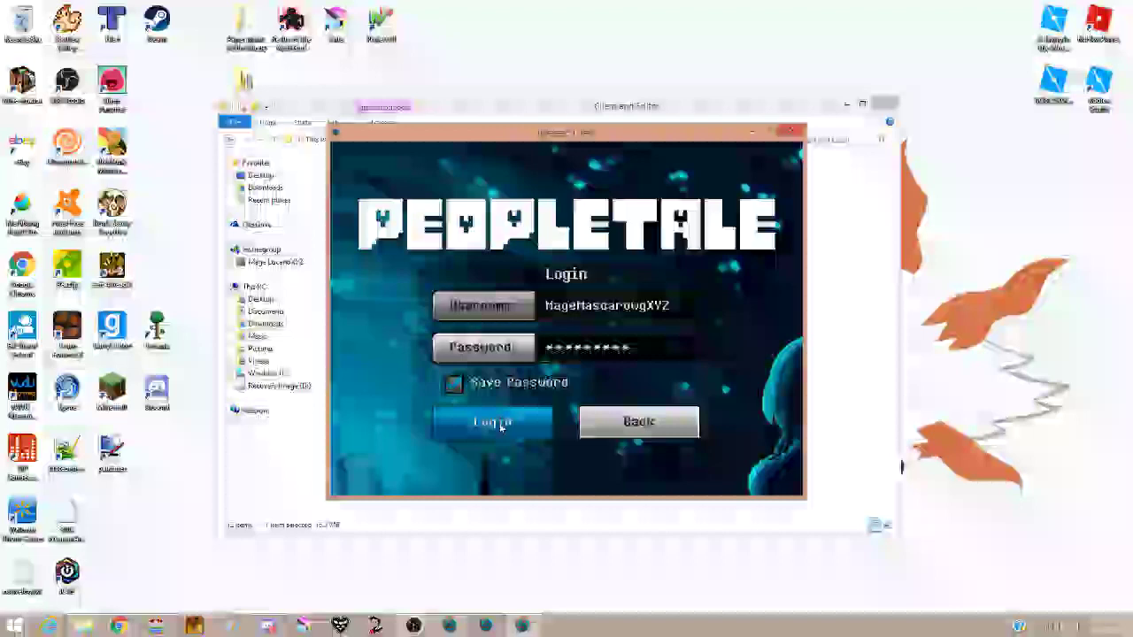
pyautogui.click(514, 418)
pyautogui.click(513, 418)
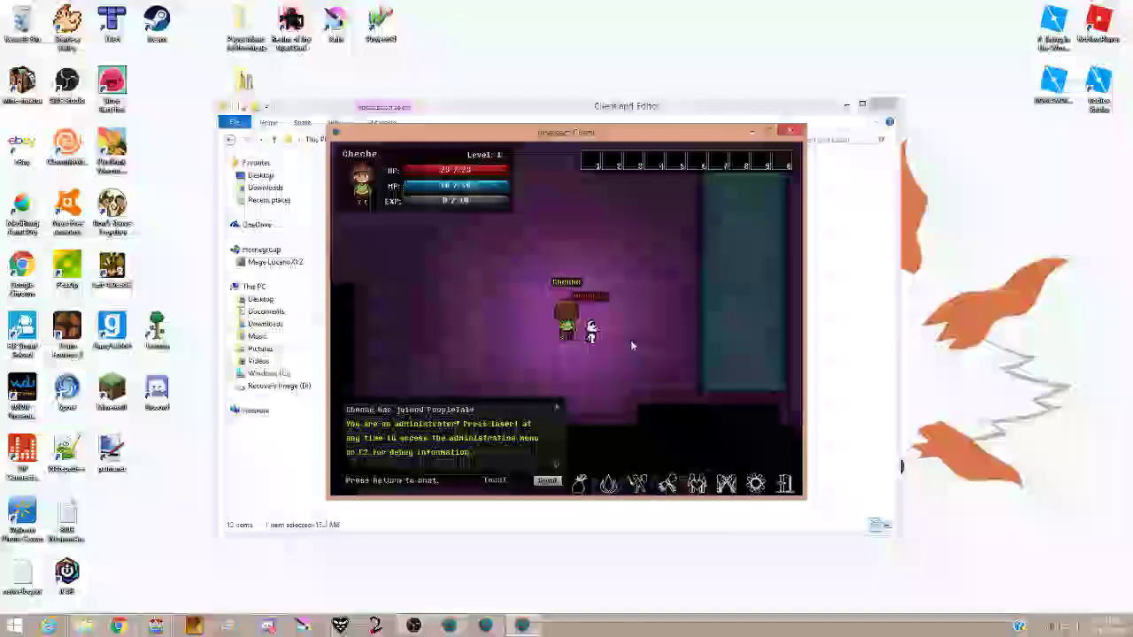
pyautogui.click(590, 331)
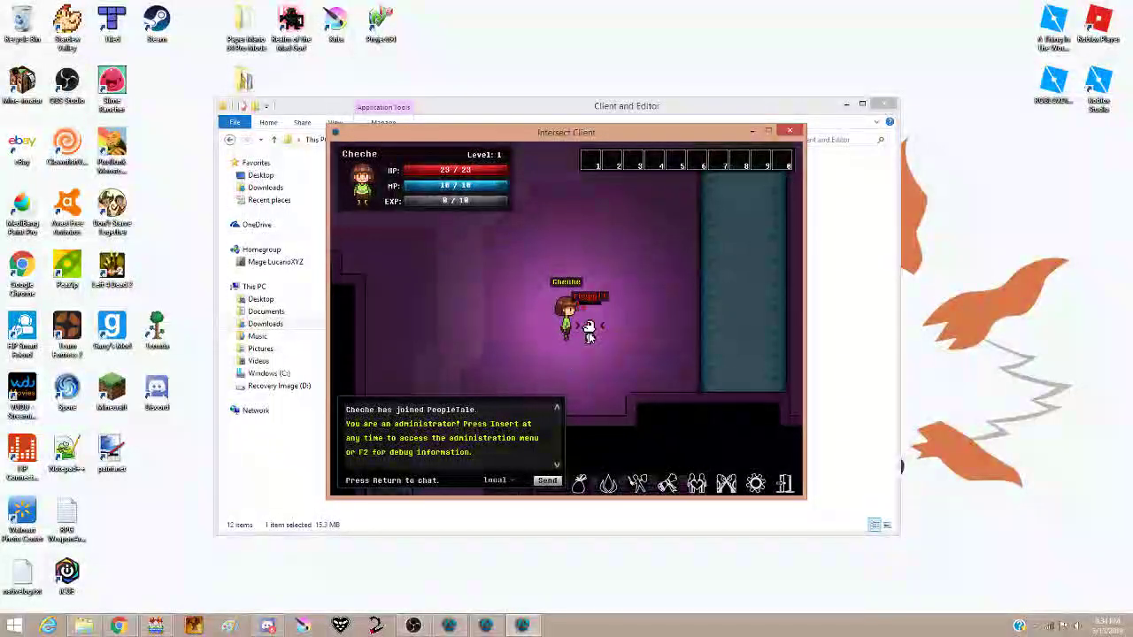
pyautogui.click(591, 335)
pyautogui.press('e')
# Step: Walk left, up and right, then close the game client
pyautogui.press('Left')
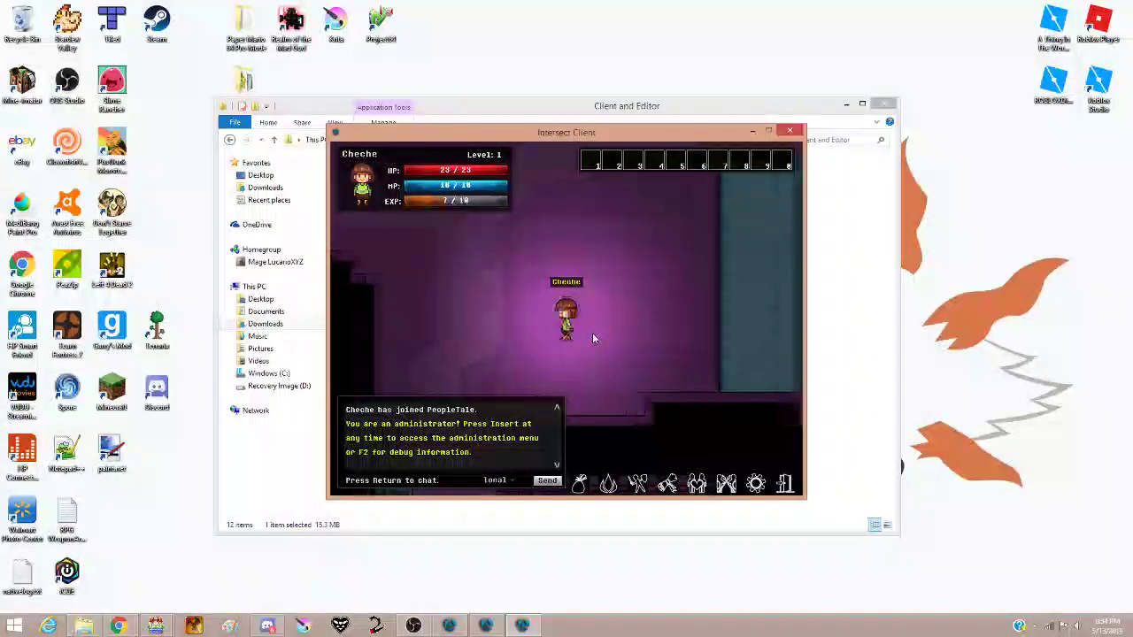
pyautogui.press('Up')
pyautogui.press('Right')
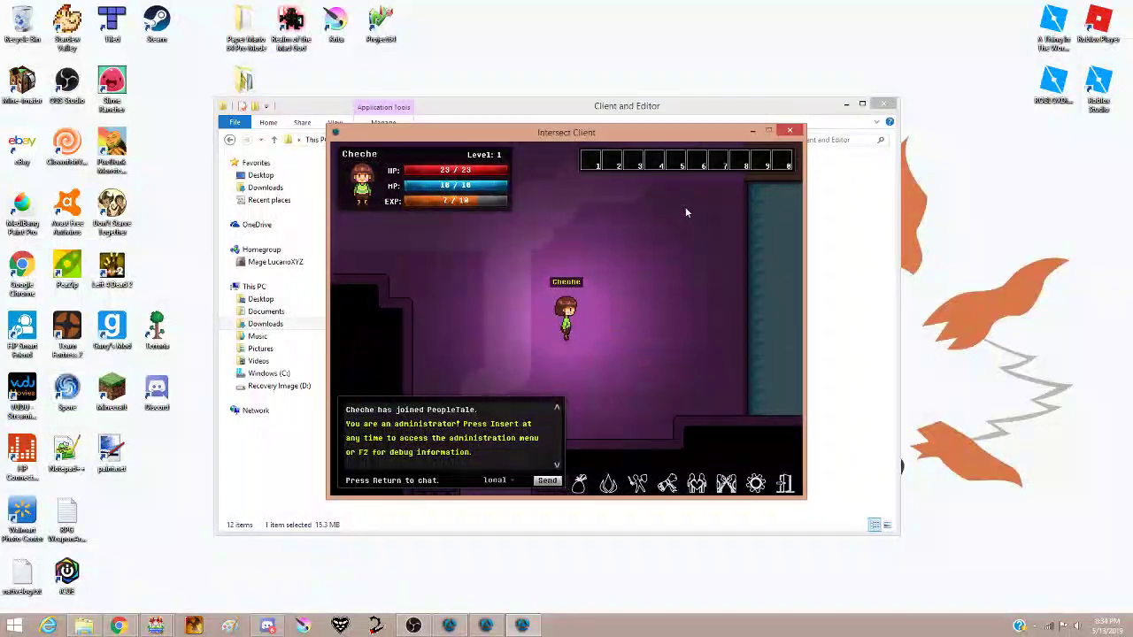
pyautogui.click(790, 133)
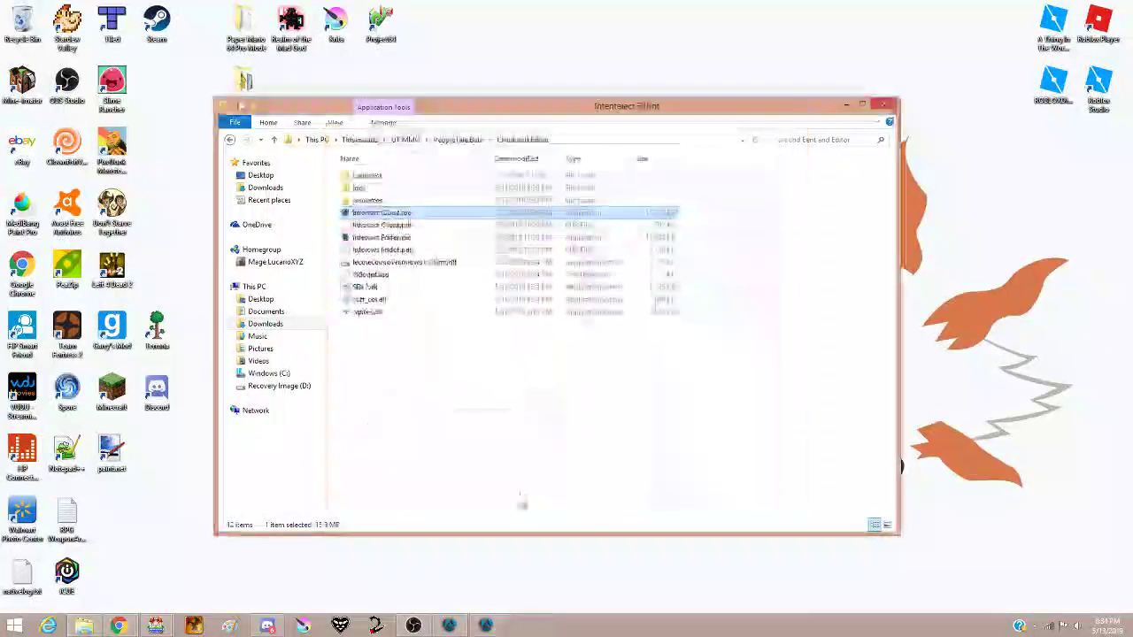
# Step: Switch to the PeopleTale Online Game Jolt page's Server Files, then open the Souls and Ruins Discord
pyautogui.click(482, 628)
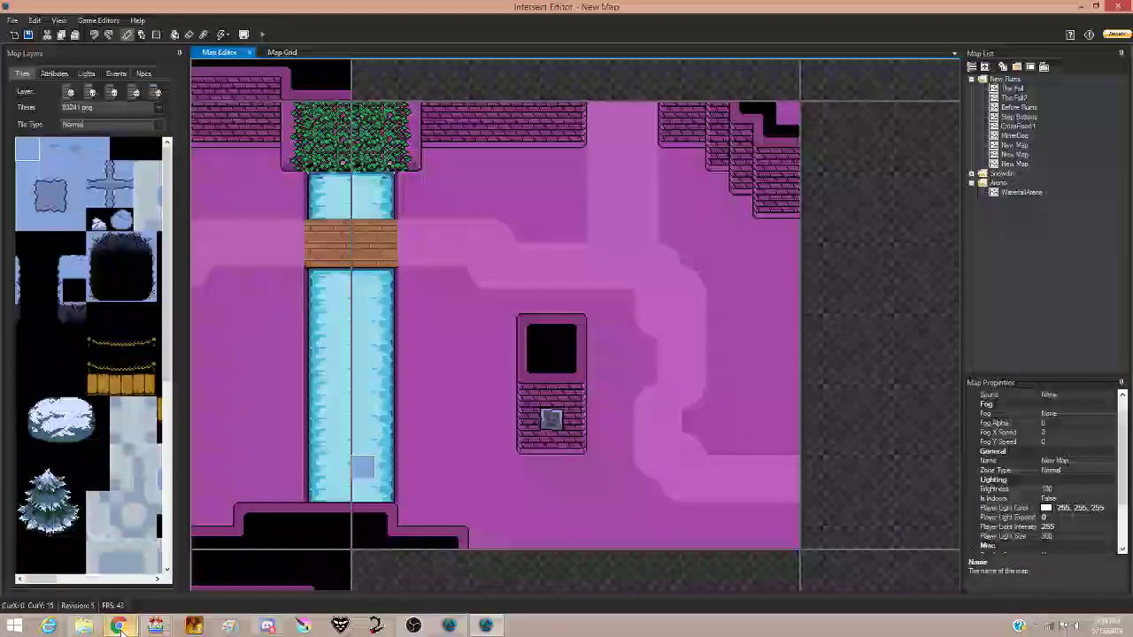
pyautogui.moveTo(120, 627)
pyautogui.click(75, 553)
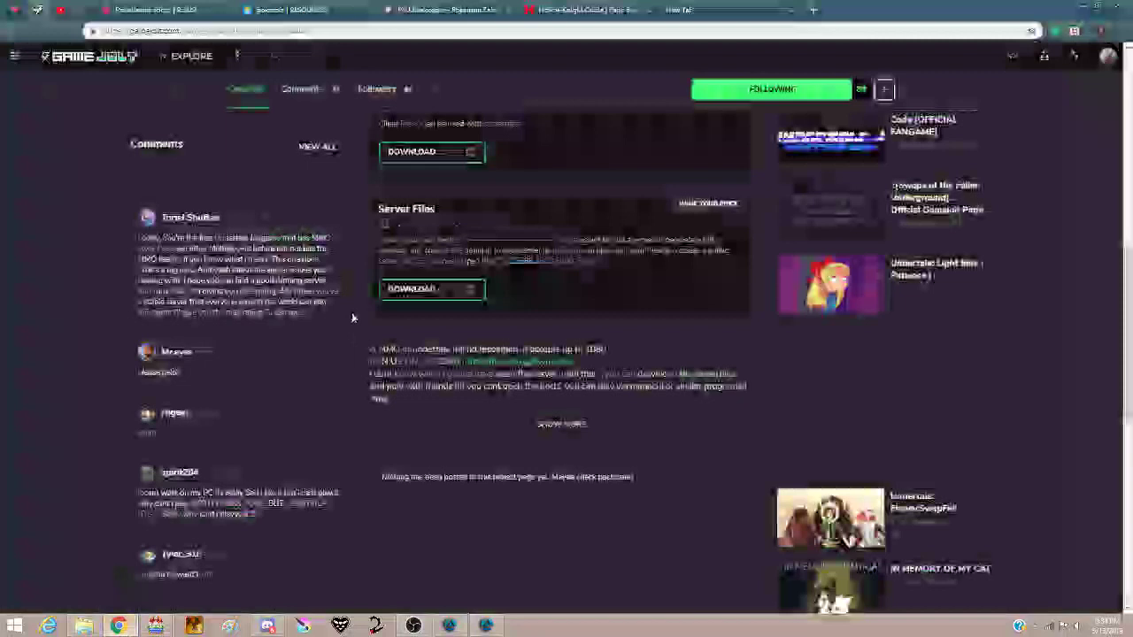
pyautogui.scroll(1, 514, 378)
pyautogui.scroll(-2, 502, 436)
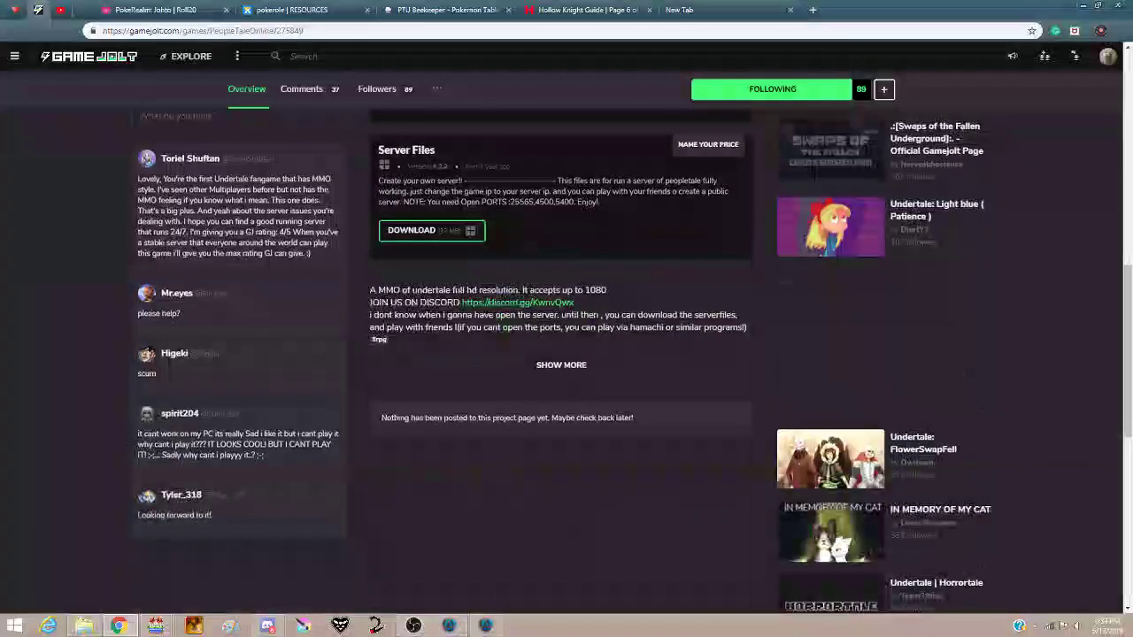
pyautogui.click(265, 627)
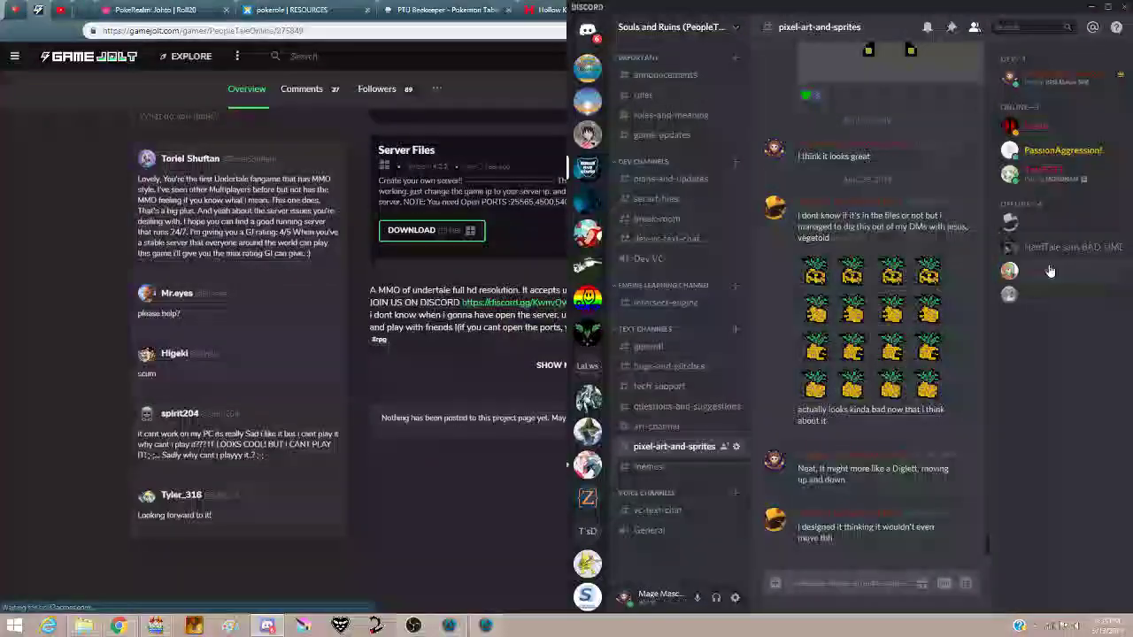
pyautogui.click(664, 306)
pyautogui.click(1080, 135)
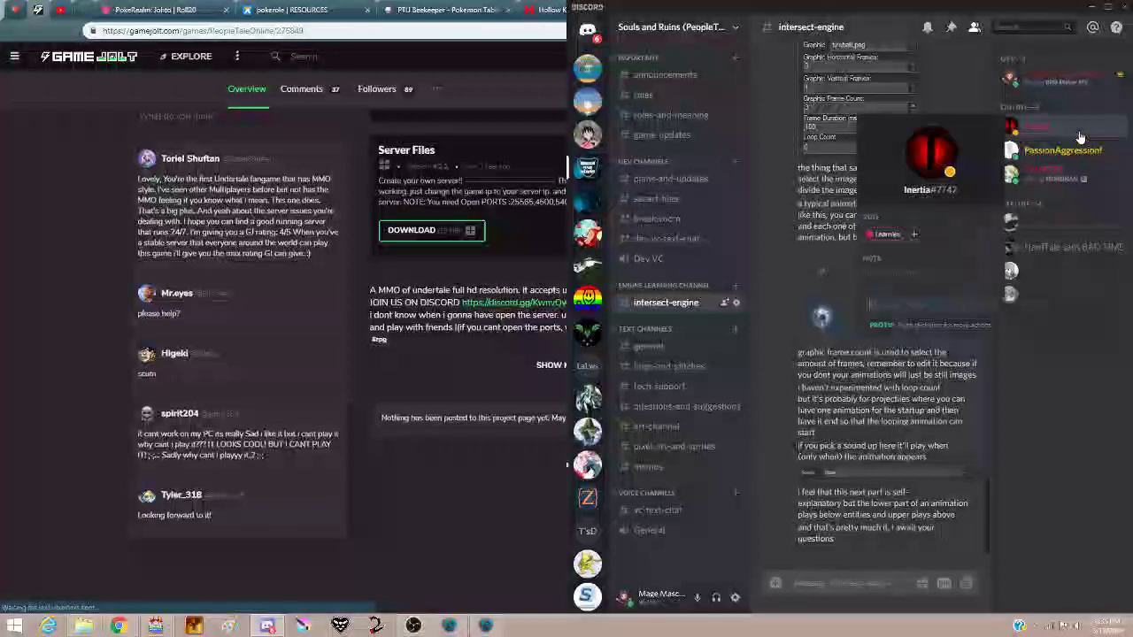
pyautogui.scroll(10, 842, 422)
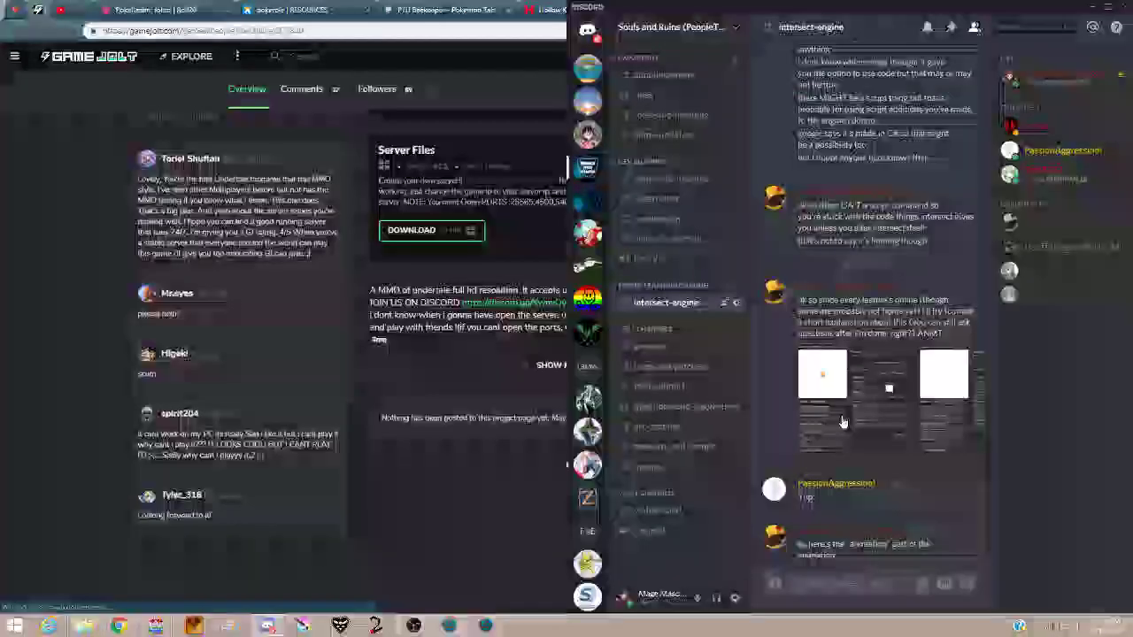
pyautogui.scroll(10, 842, 422)
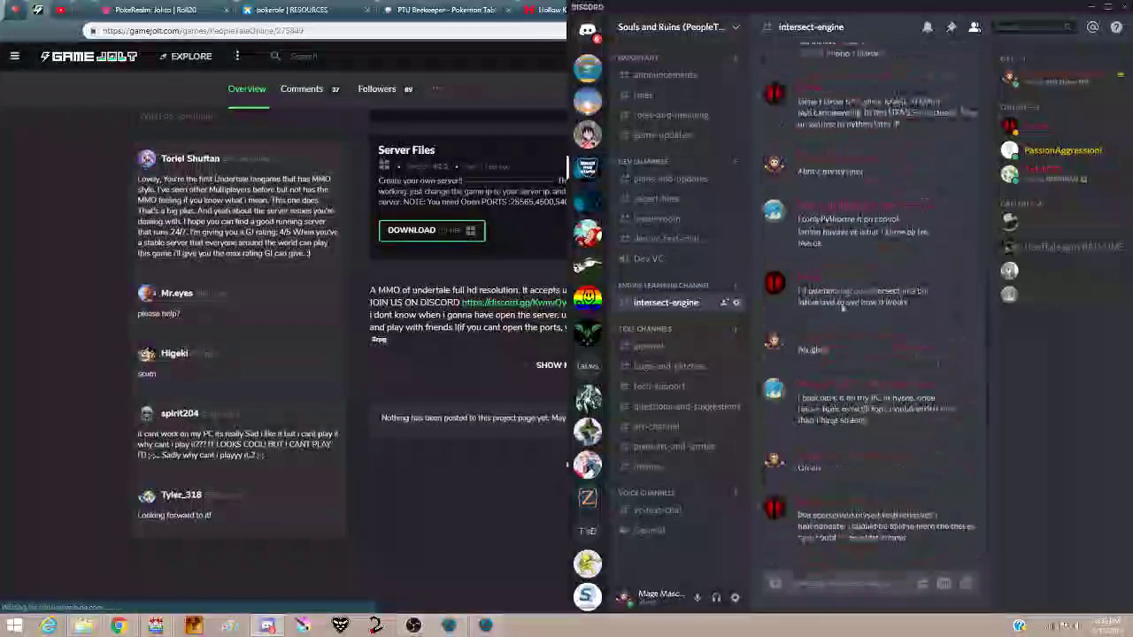
pyautogui.scroll(5, 842, 304)
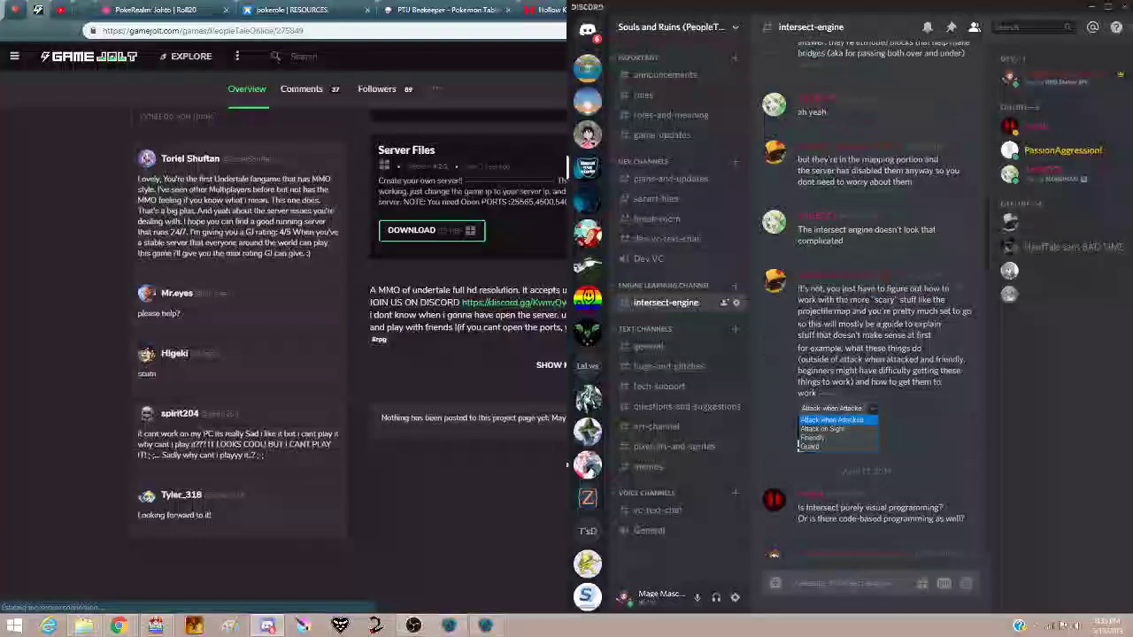
pyautogui.scroll(5, 846, 428)
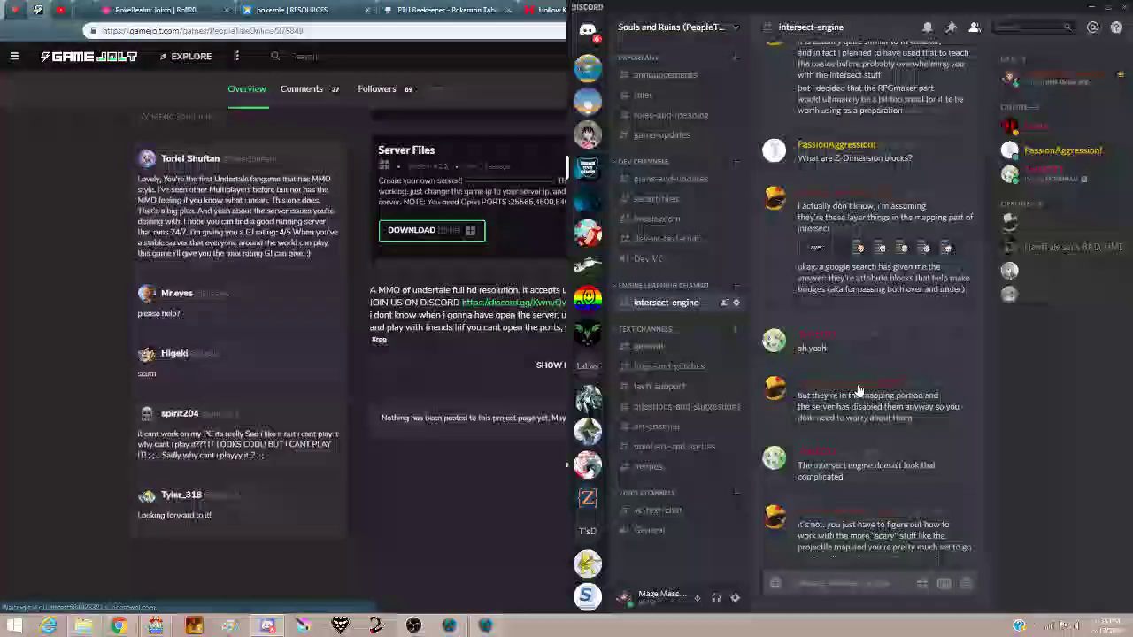
pyautogui.scroll(5, 857, 390)
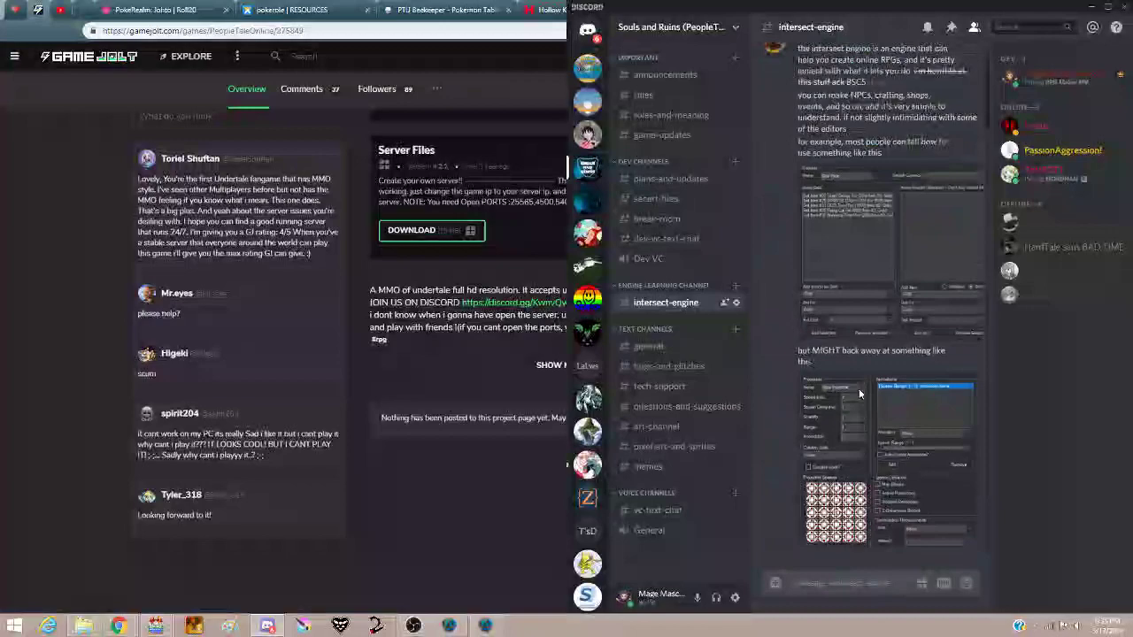
pyautogui.scroll(-5, 858, 395)
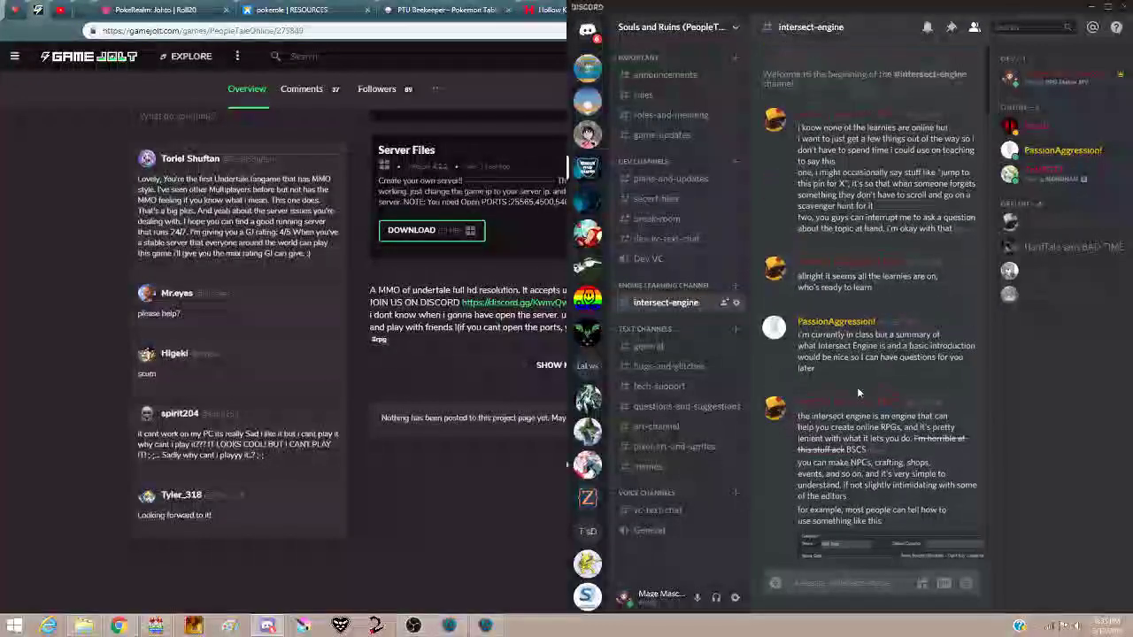
pyautogui.scroll(-10, 856, 392)
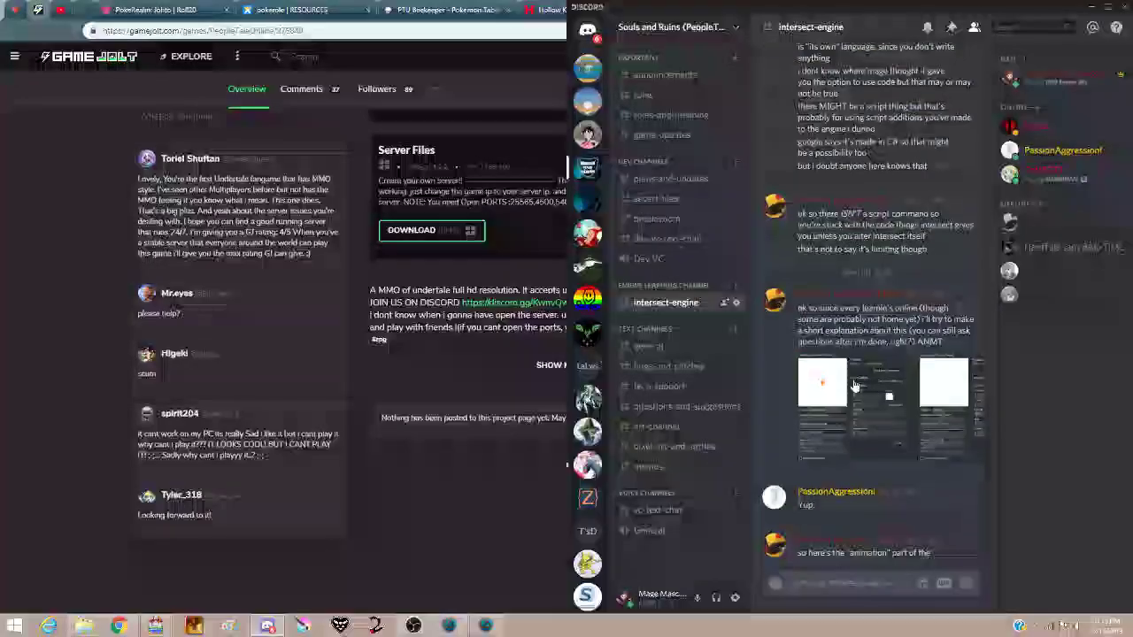
pyautogui.scroll(-1, 854, 390)
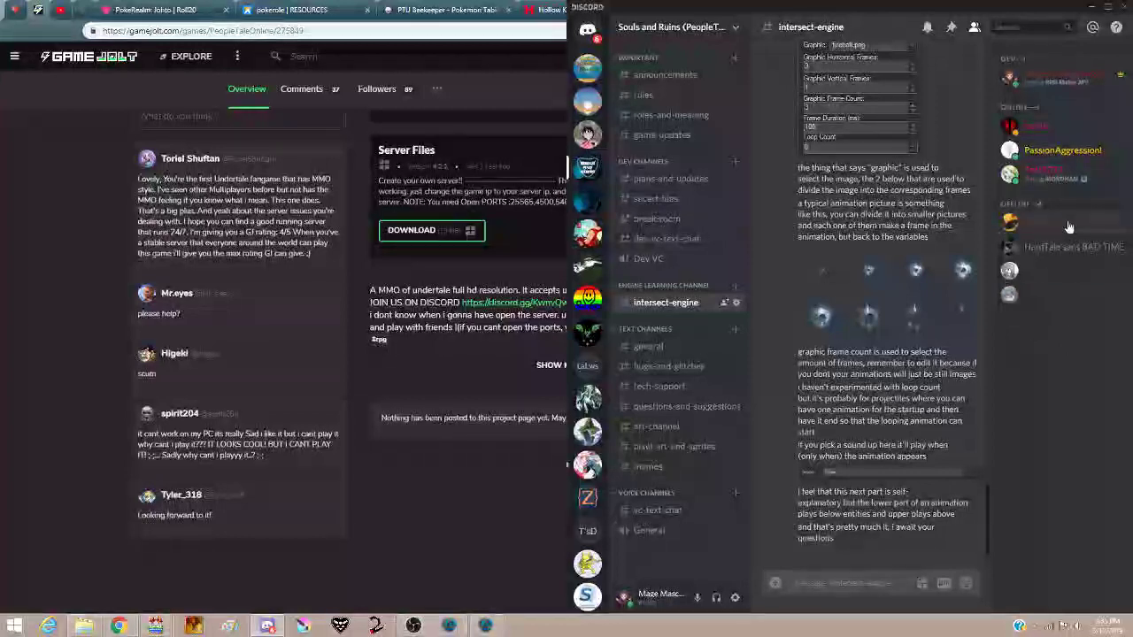
pyautogui.click(1068, 228)
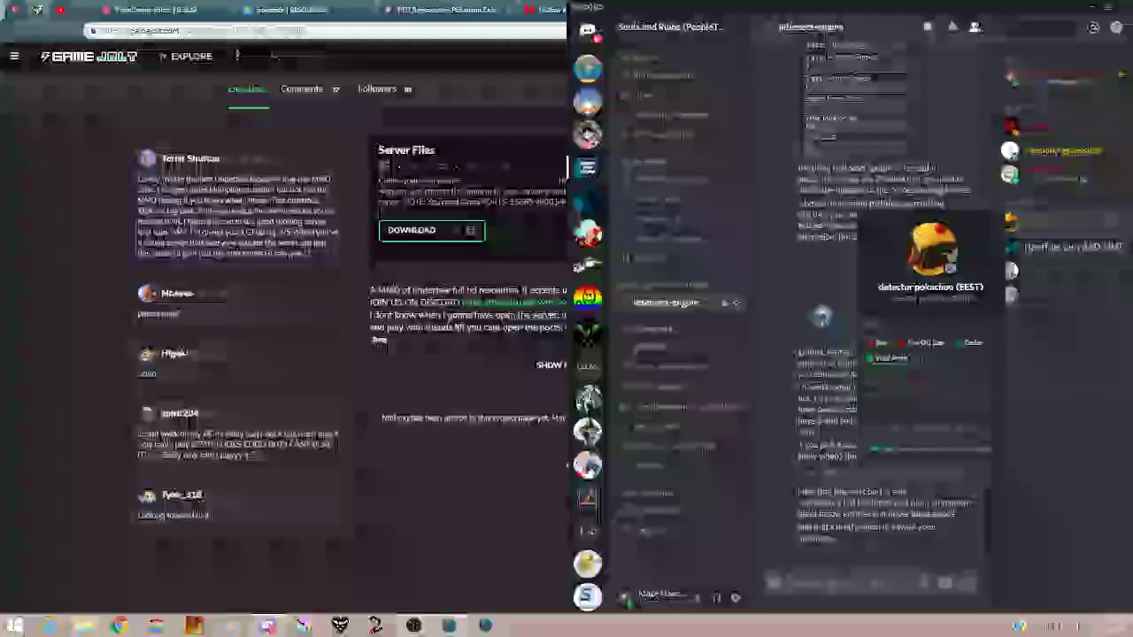
pyautogui.click(1078, 361)
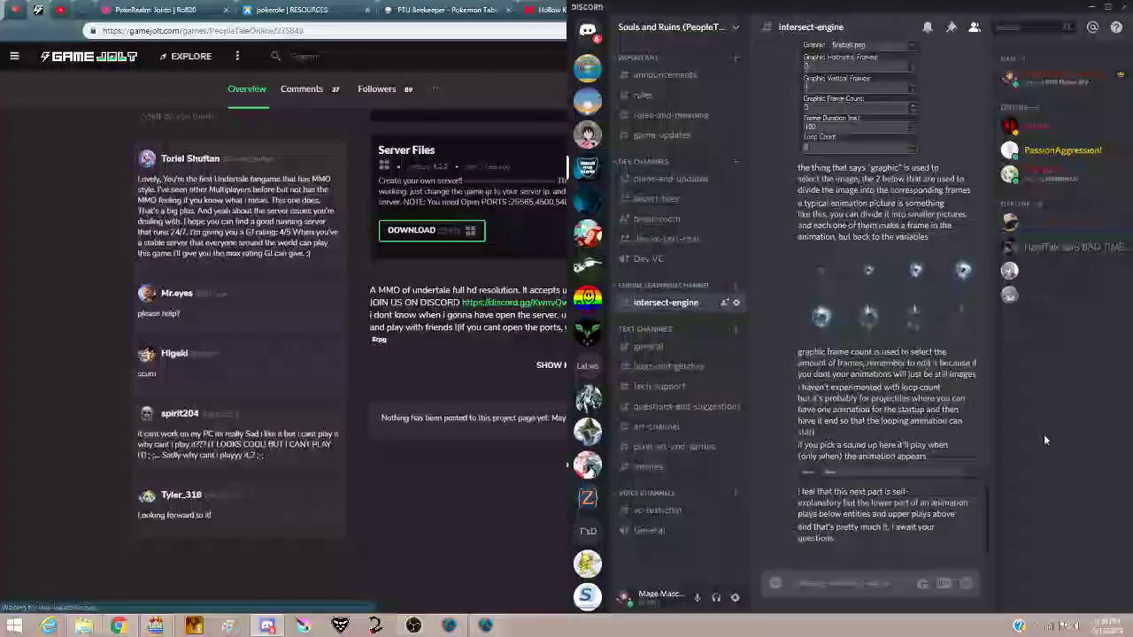
pyautogui.click(1057, 271)
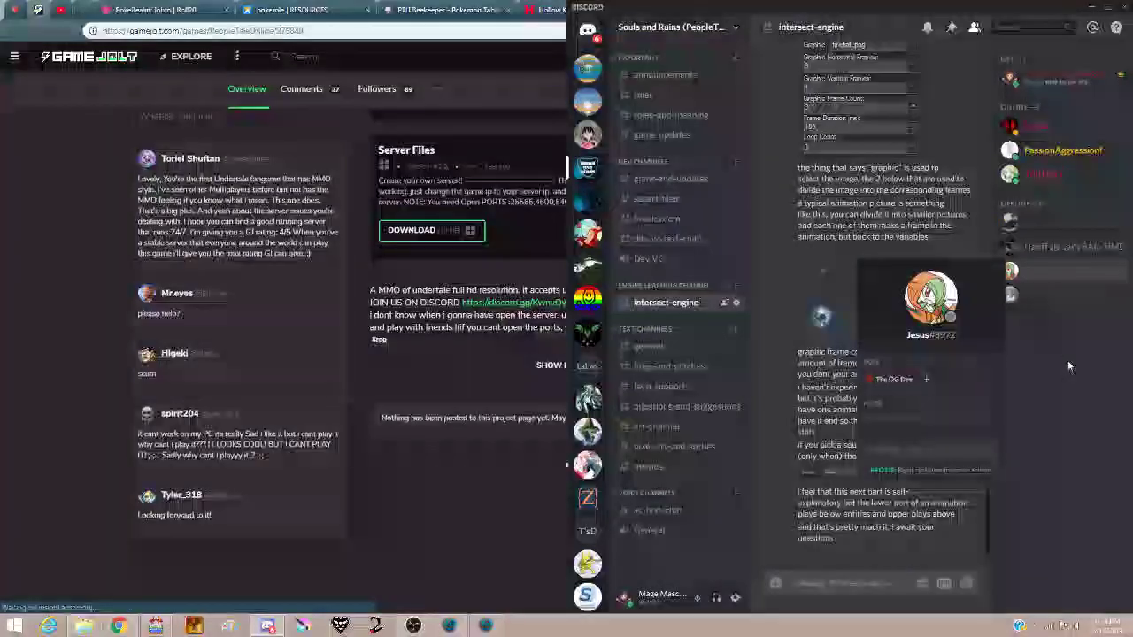
pyautogui.click(1053, 294)
pyautogui.click(1053, 295)
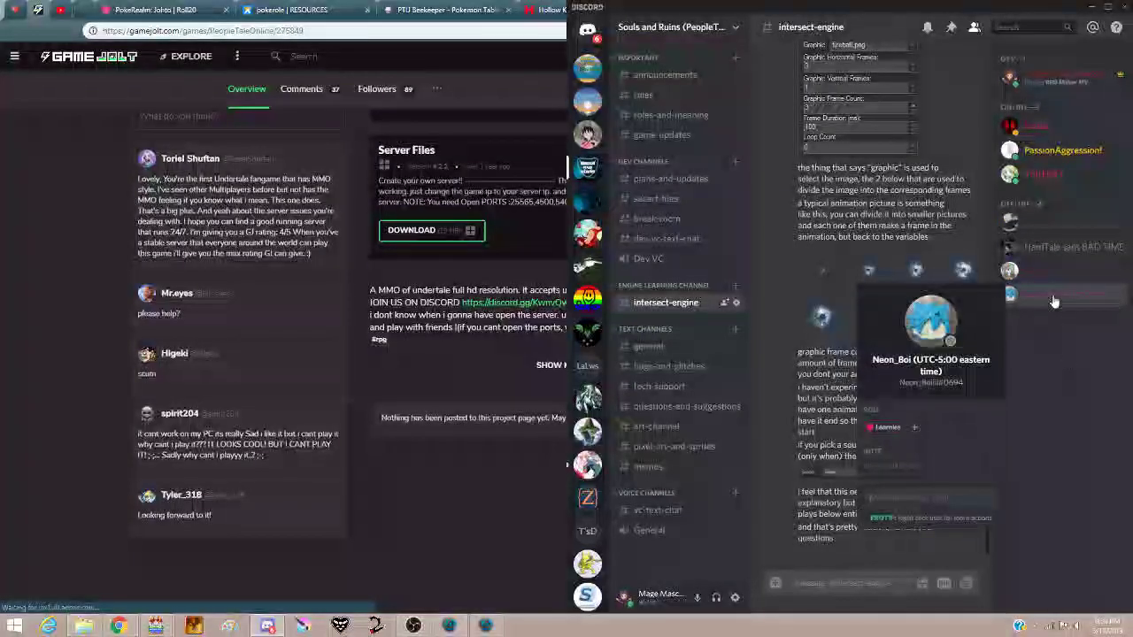
pyautogui.click(1058, 288)
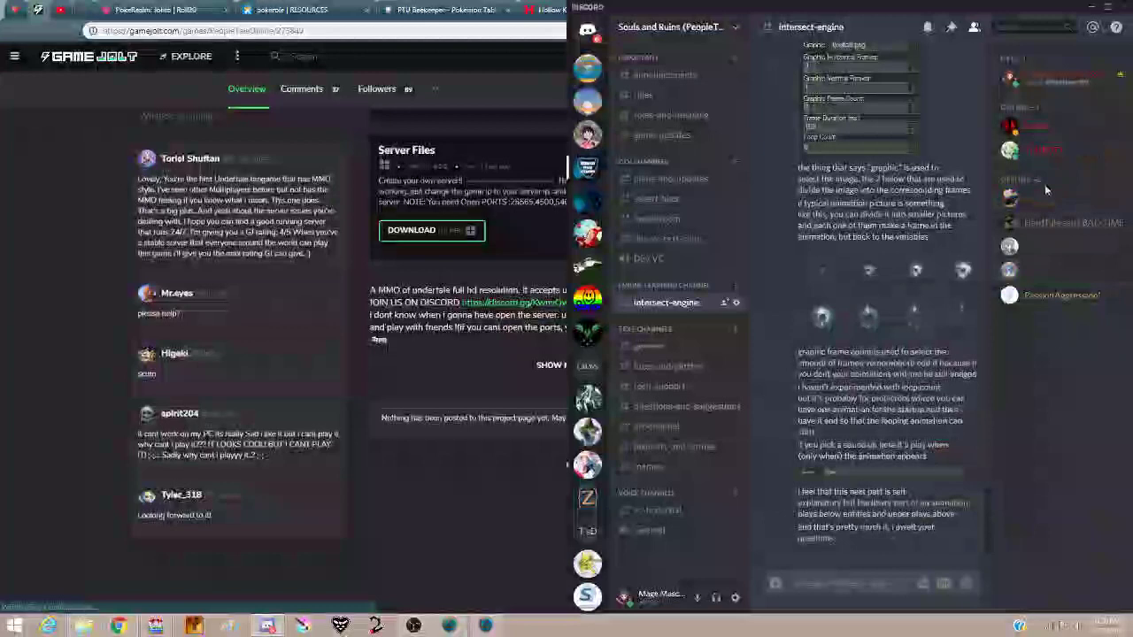
pyautogui.click(1059, 295)
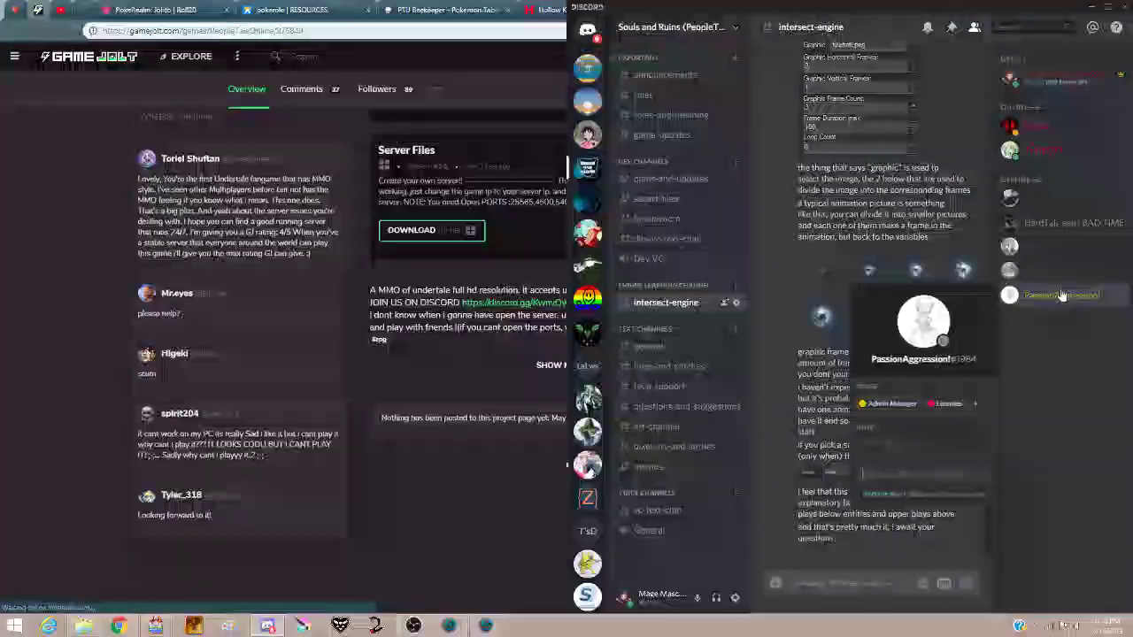
pyautogui.click(1051, 152)
pyautogui.click(1051, 152)
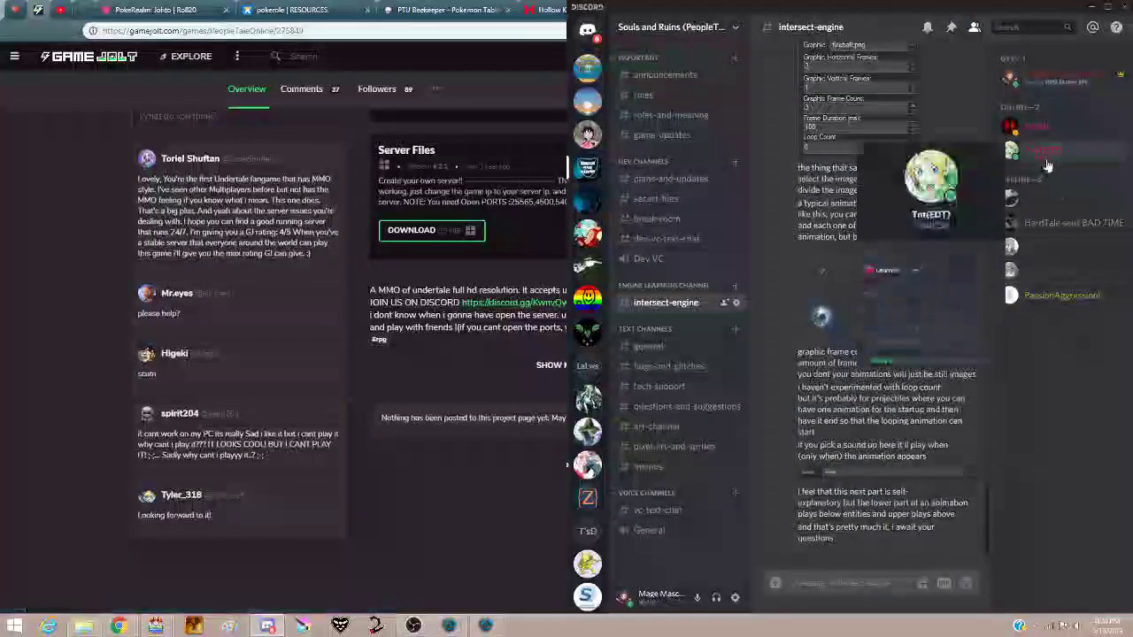
pyautogui.click(1045, 126)
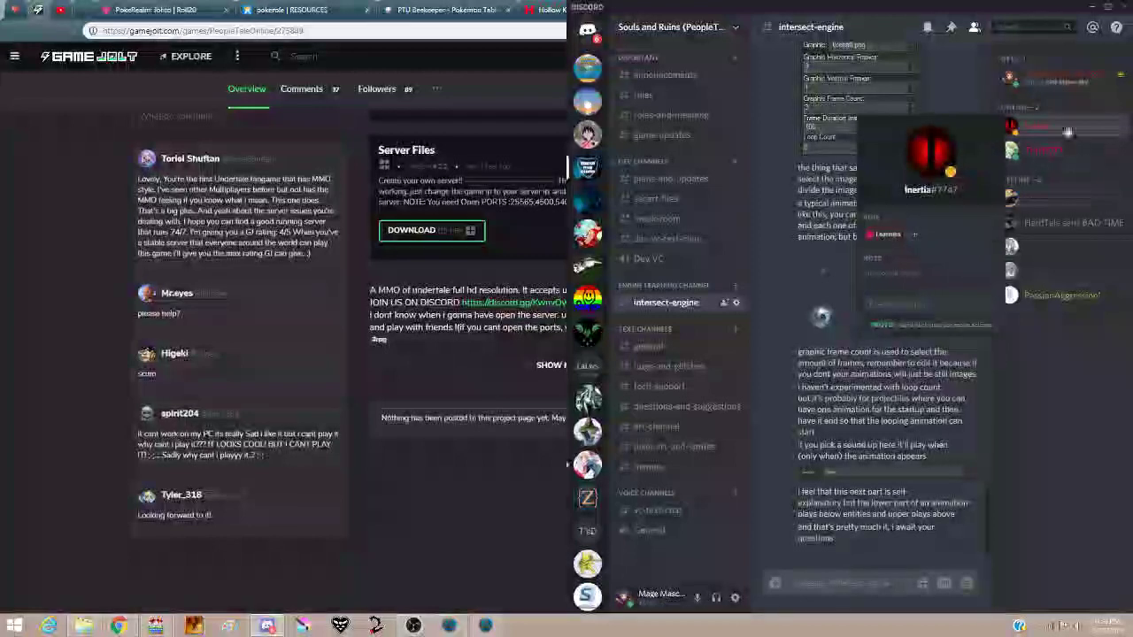
pyautogui.click(1070, 220)
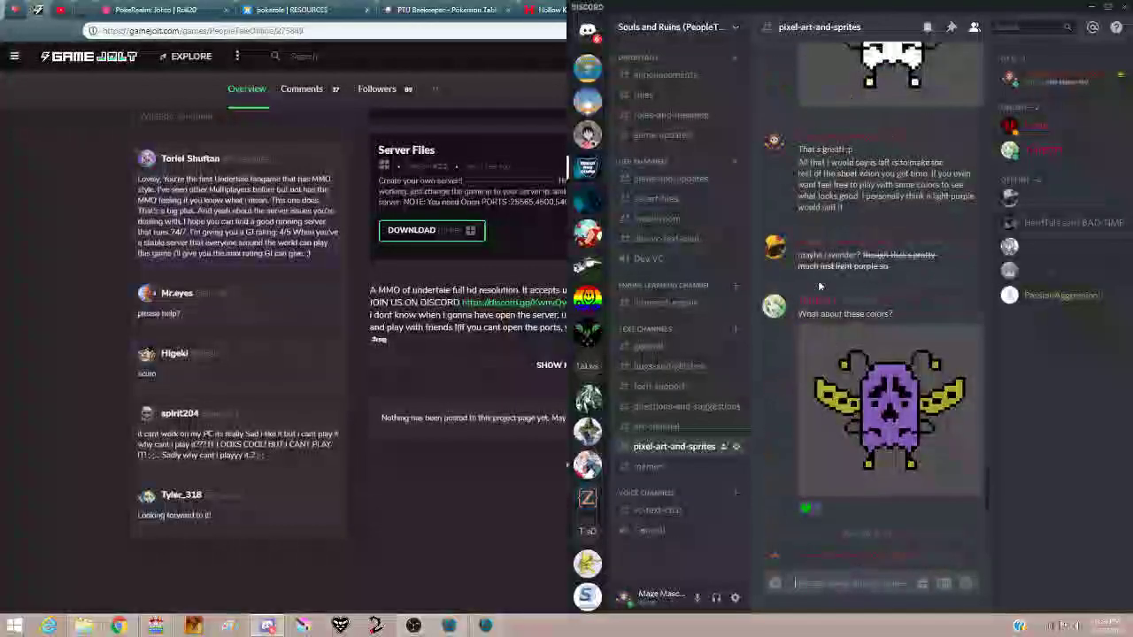
# Step: Scroll through the #pixel-art-and-sprites messages discussing the purple recoloured sprite
pyautogui.scroll(-2, 881, 381)
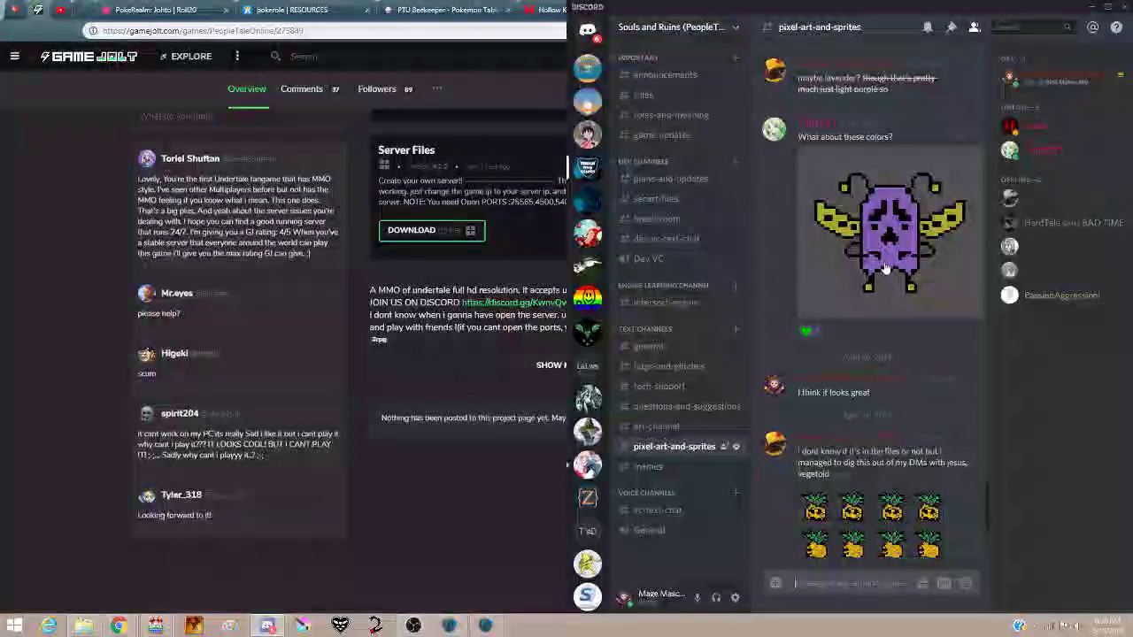
pyautogui.scroll(5, 880, 284)
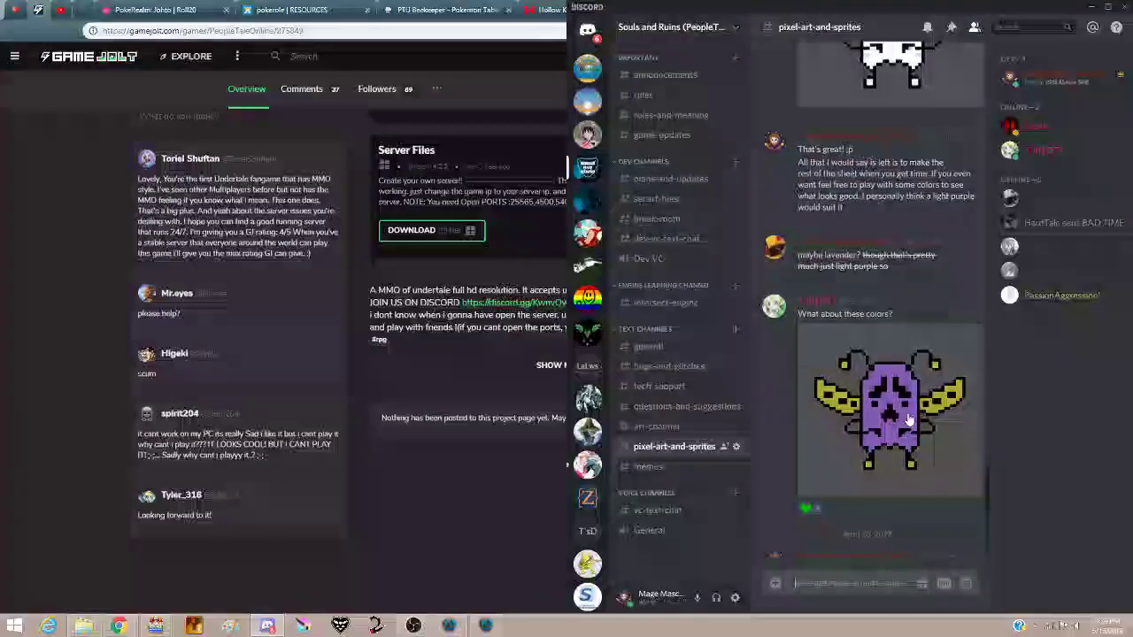
pyautogui.scroll(-3, 894, 362)
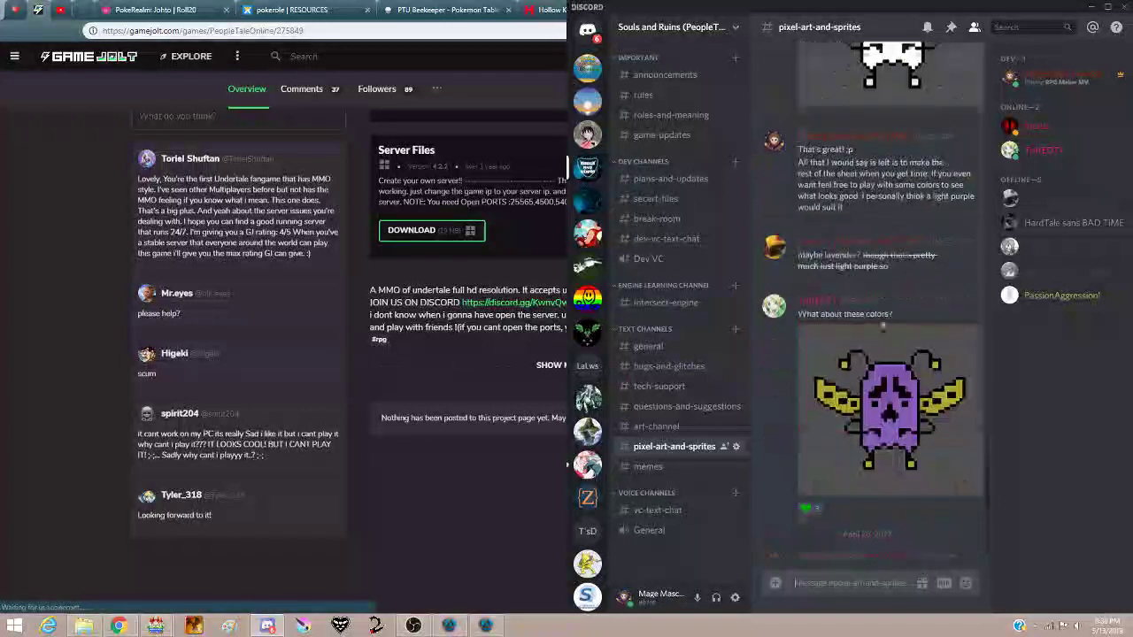
pyautogui.scroll(-3, 901, 400)
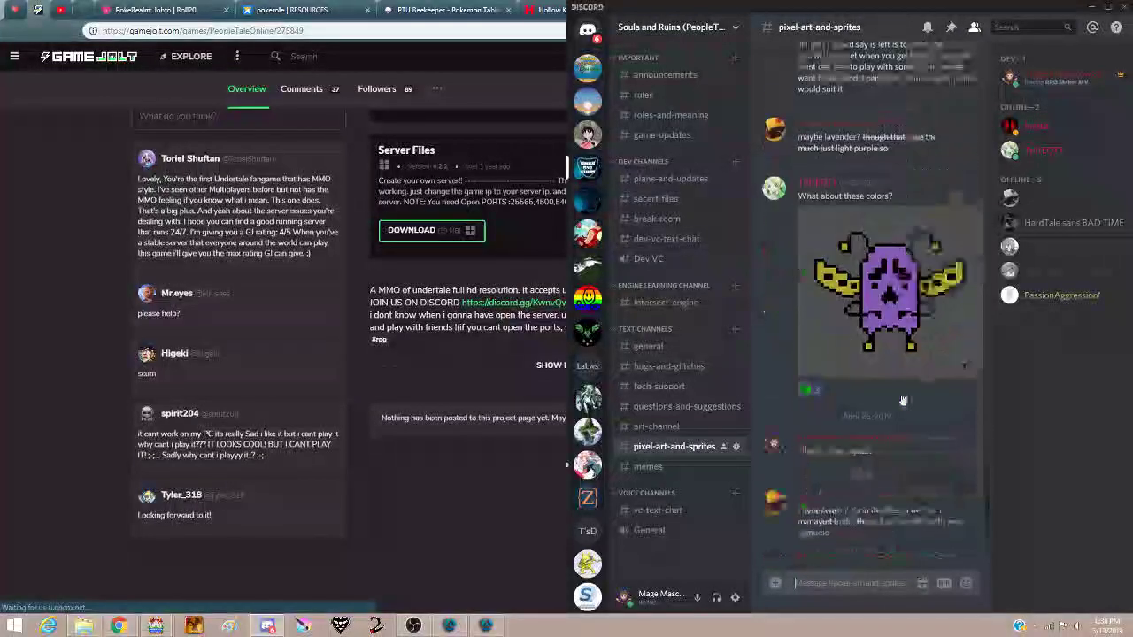
pyautogui.scroll(-1, 901, 400)
pyautogui.scroll(3, 899, 394)
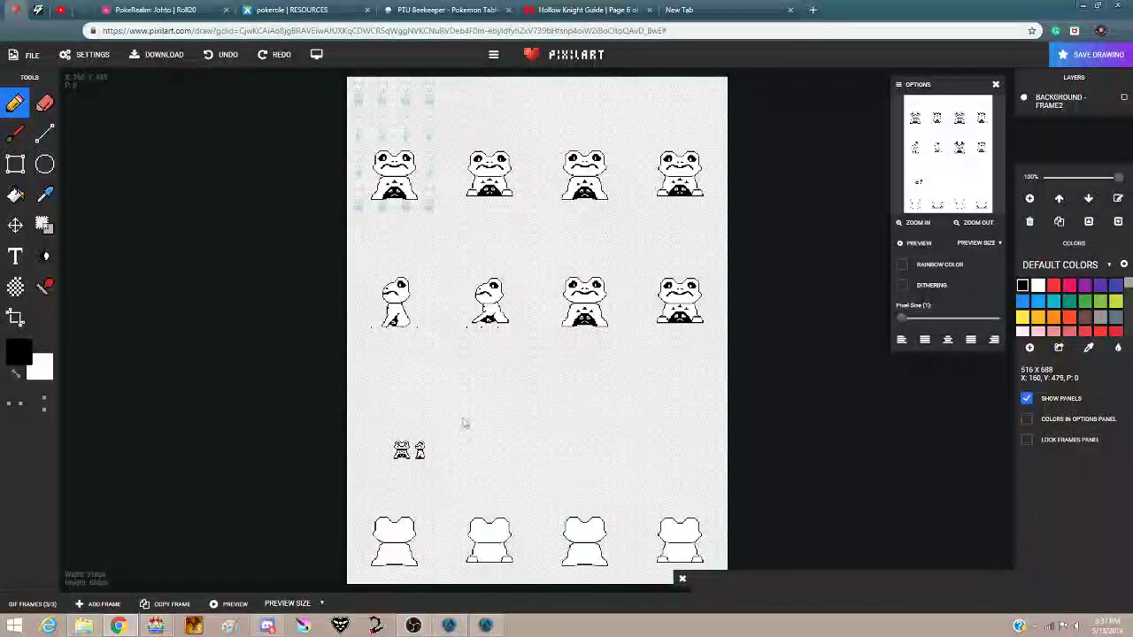
# Step: Box-select the two small frogs, undoing an accidental shift of the whole drawing
pyautogui.click(42, 224)
pyautogui.moveTo(352, 403); pyautogui.dragTo(478, 480)
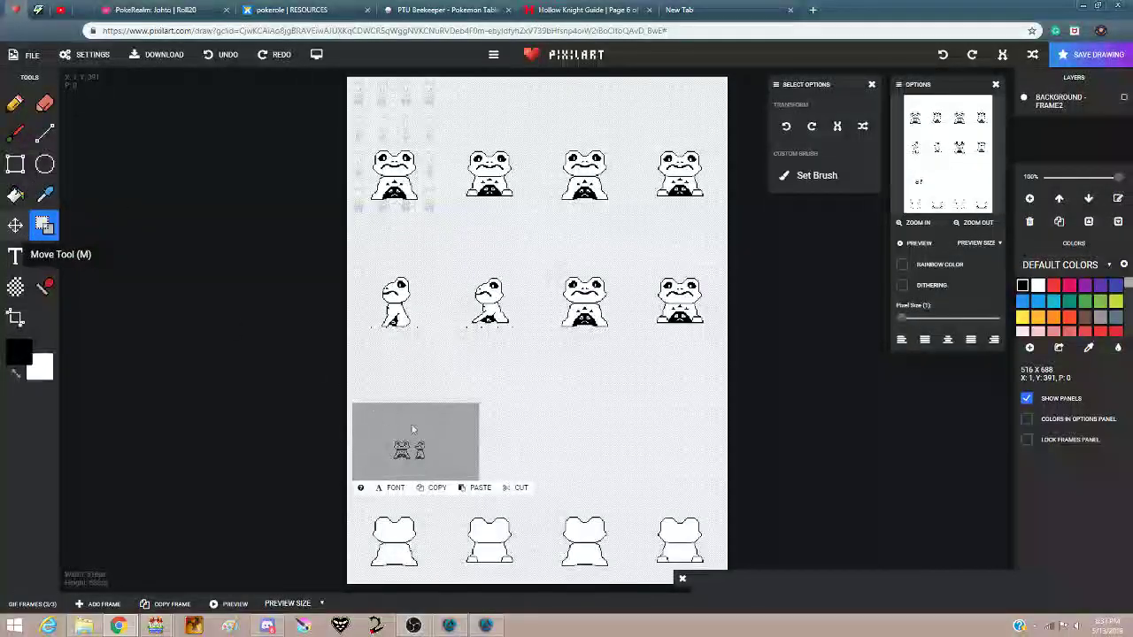
pyautogui.click(15, 225)
pyautogui.moveTo(418, 397); pyautogui.dragTo(429, 331)
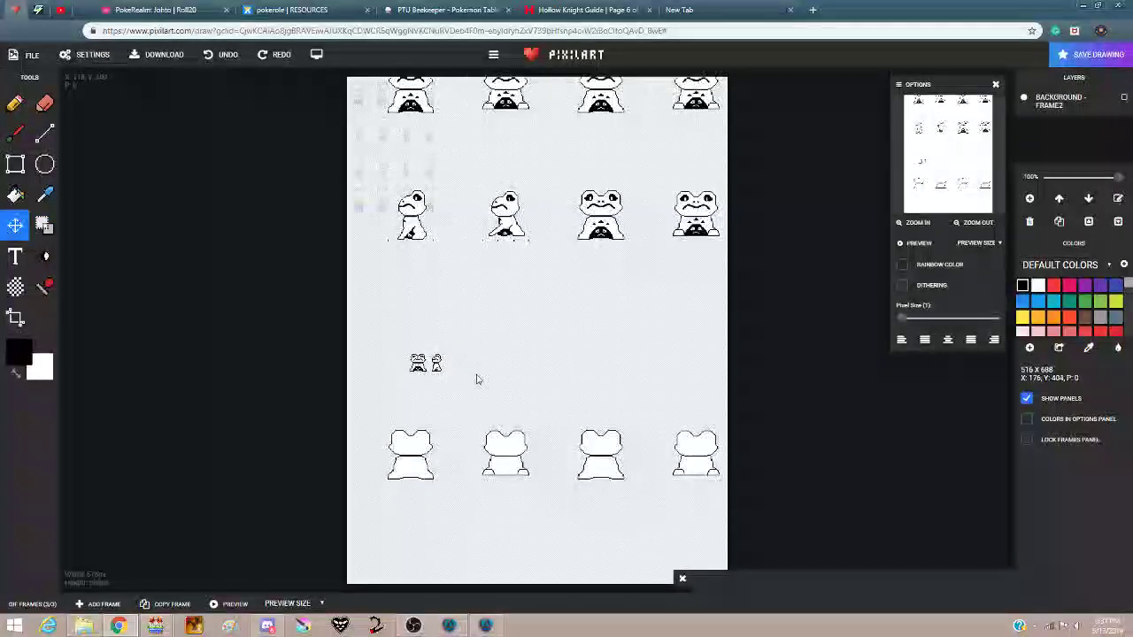
pyautogui.hotkey('ctrl', 'z')
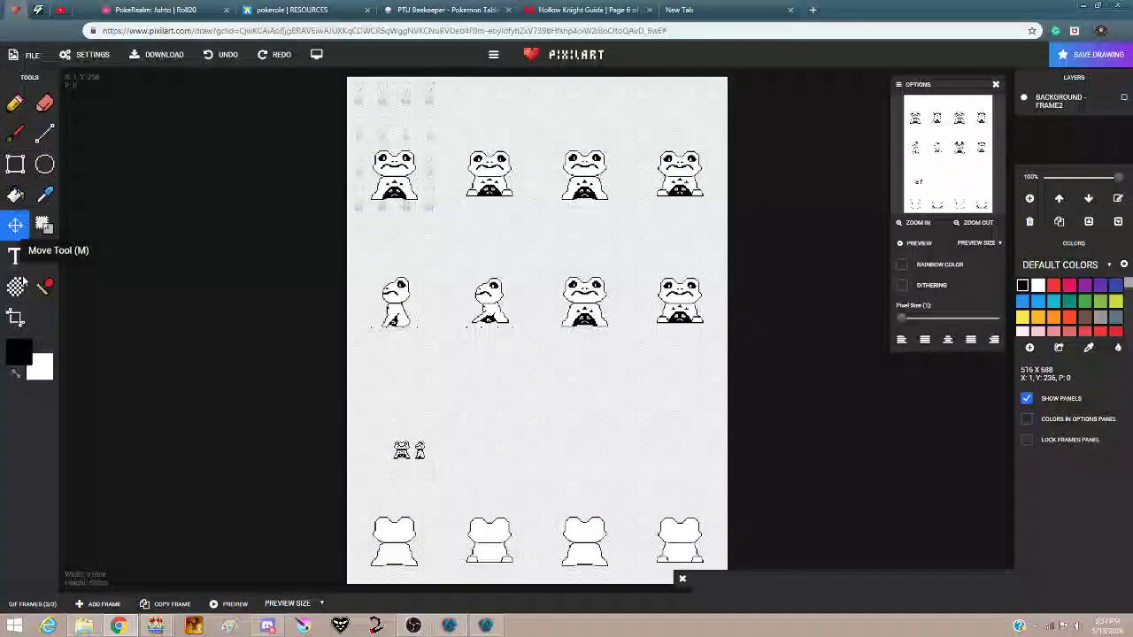
# Step: Drag the two small frogs to the top of the sheet, commit, and return to Discord
pyautogui.click(44, 225)
pyautogui.moveTo(385, 429); pyautogui.dragTo(462, 137)
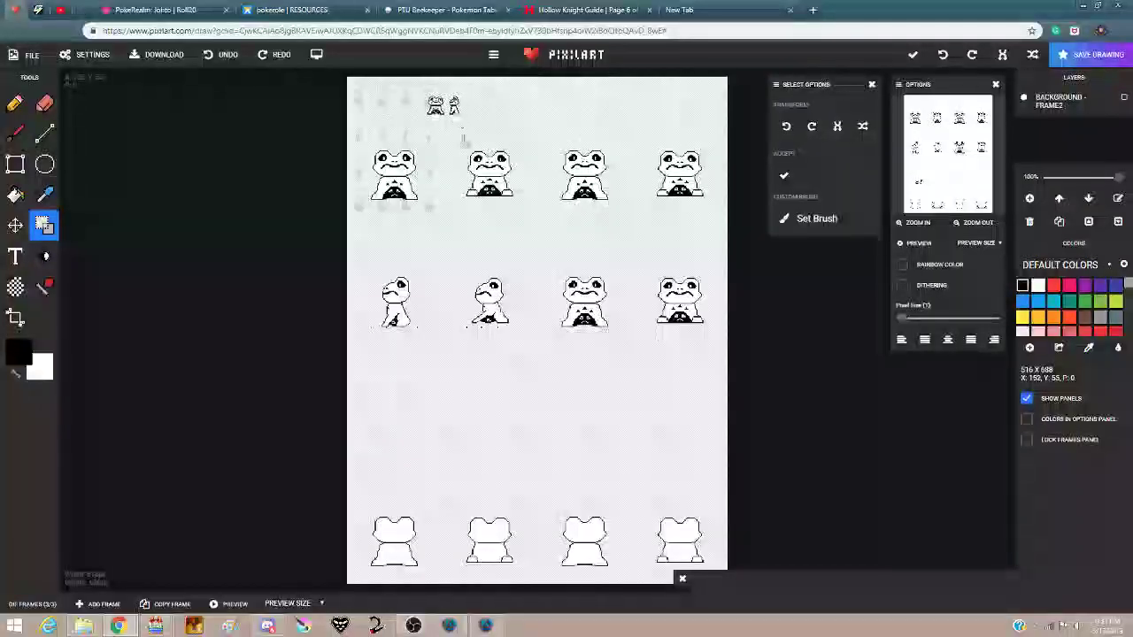
pyautogui.click(15, 103)
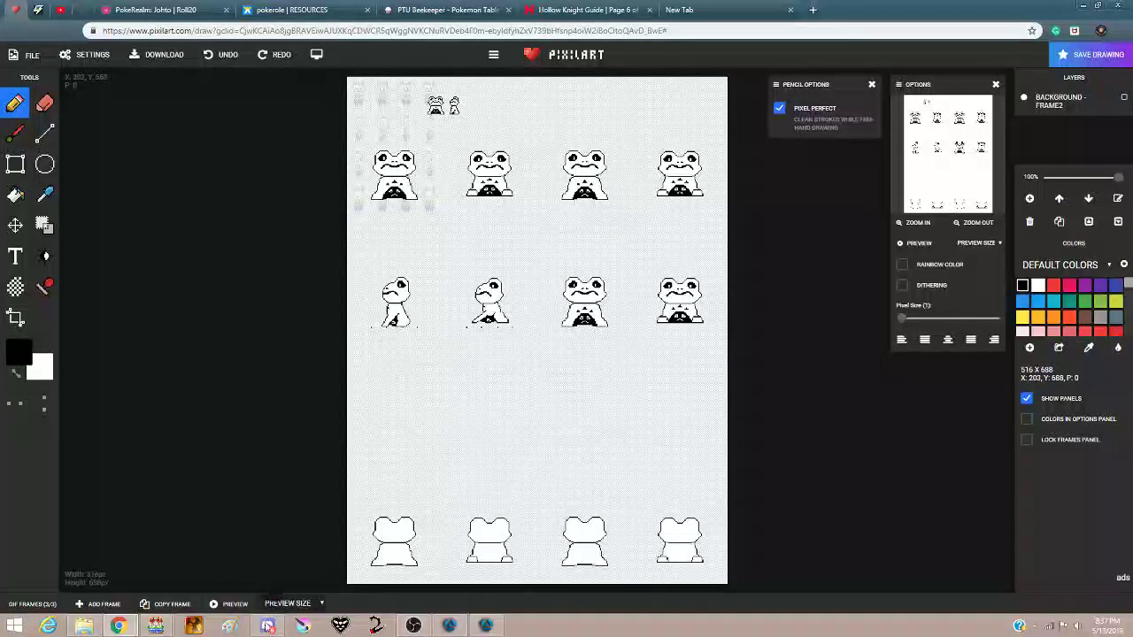
pyautogui.click(267, 626)
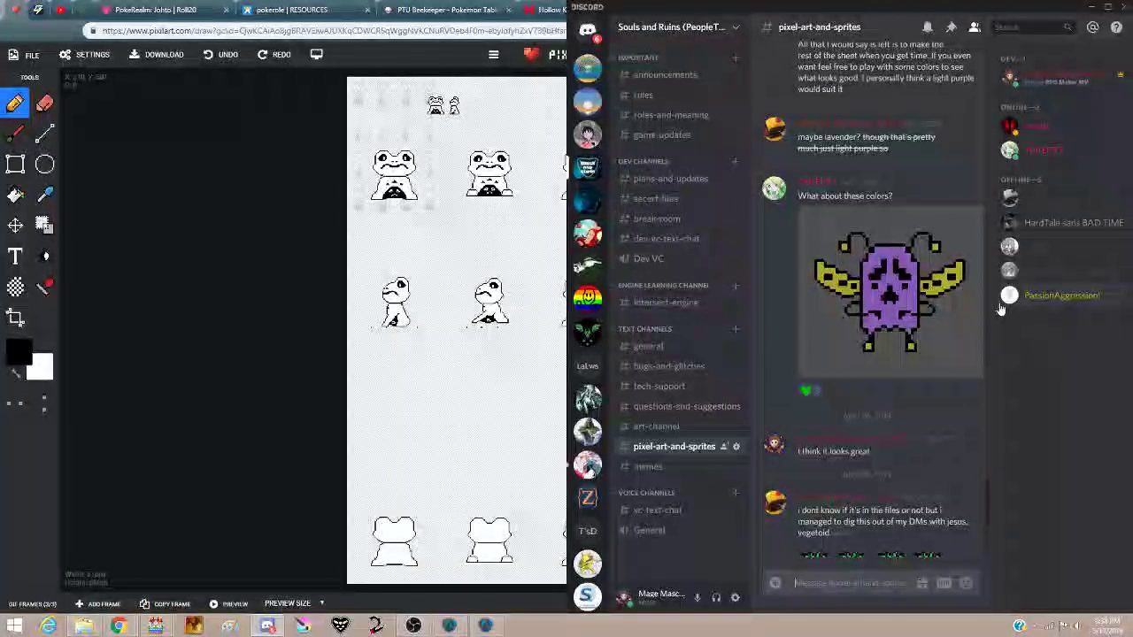
# Step: Read the rest of the pineapple sprite feedback, then minimize Discord to reveal the frog sheet
pyautogui.scroll(-3, 898, 372)
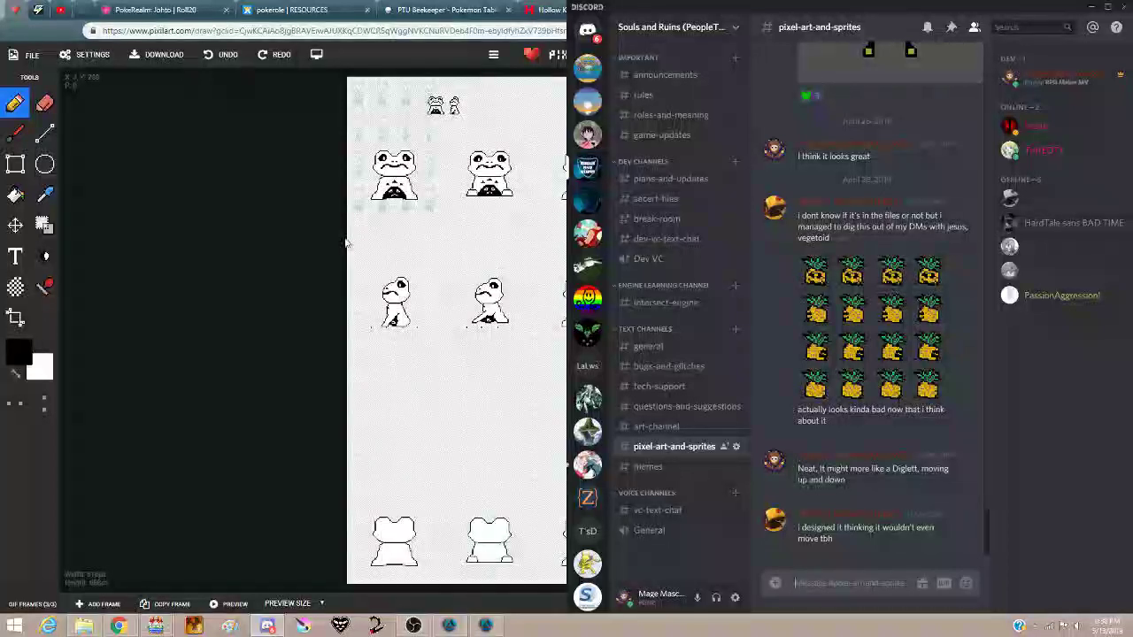
pyautogui.click(587, 202)
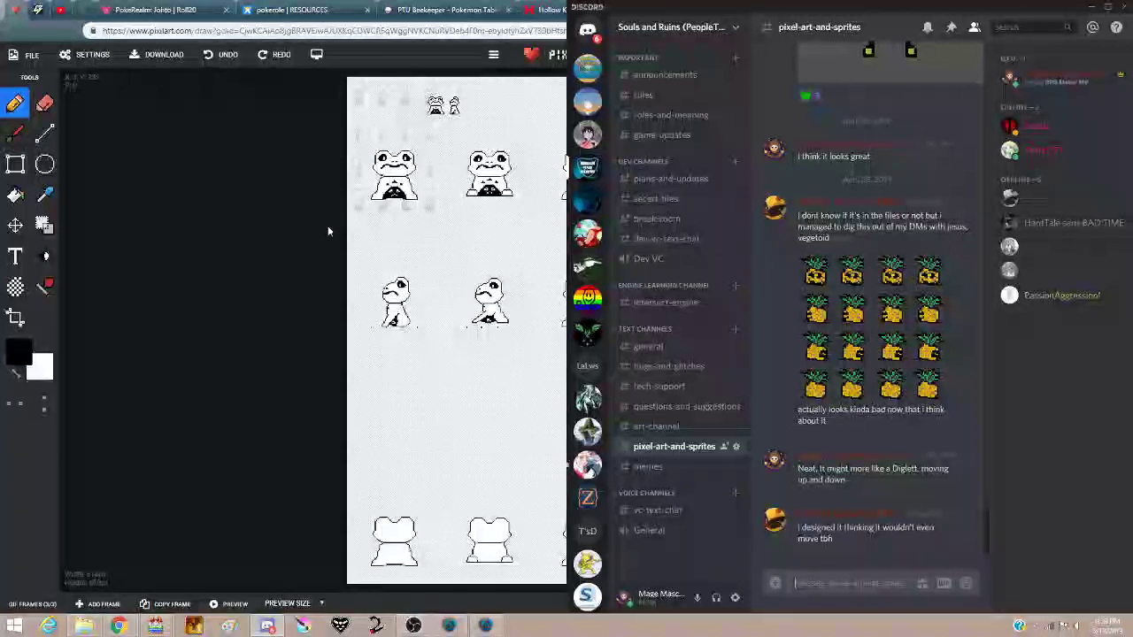
pyautogui.click(286, 283)
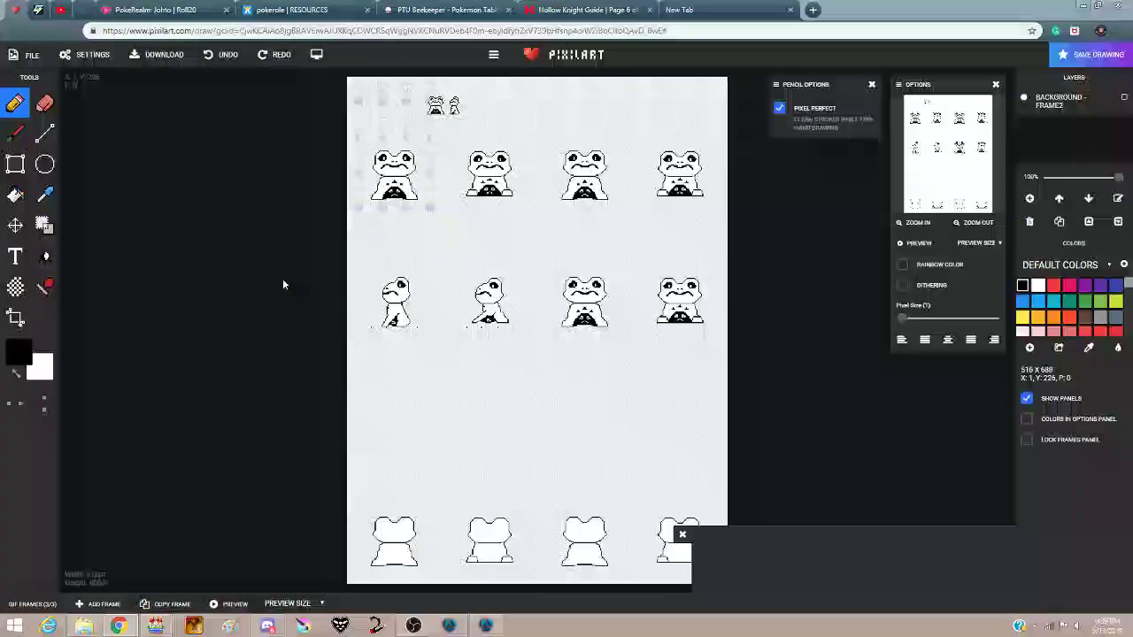
# Step: Minimize the Pixilart browser, Discord, Intersect editor and Client and Editor folder, then restore OBS Studio
pyautogui.click(1080, 5)
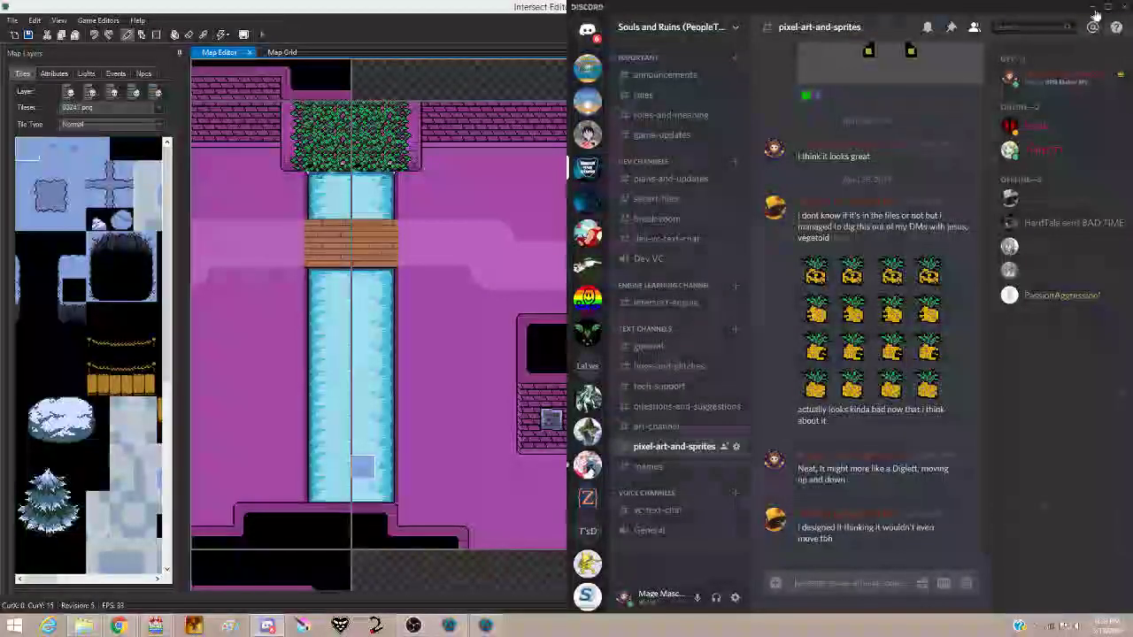
pyautogui.click(1094, 7)
pyautogui.click(1058, 7)
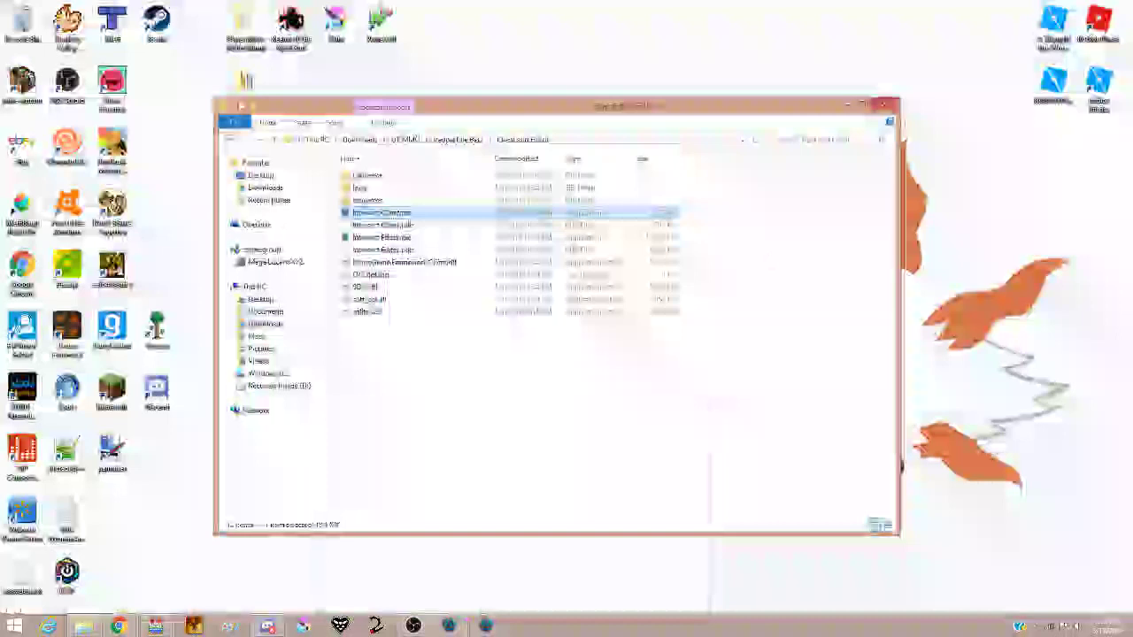
pyautogui.click(846, 105)
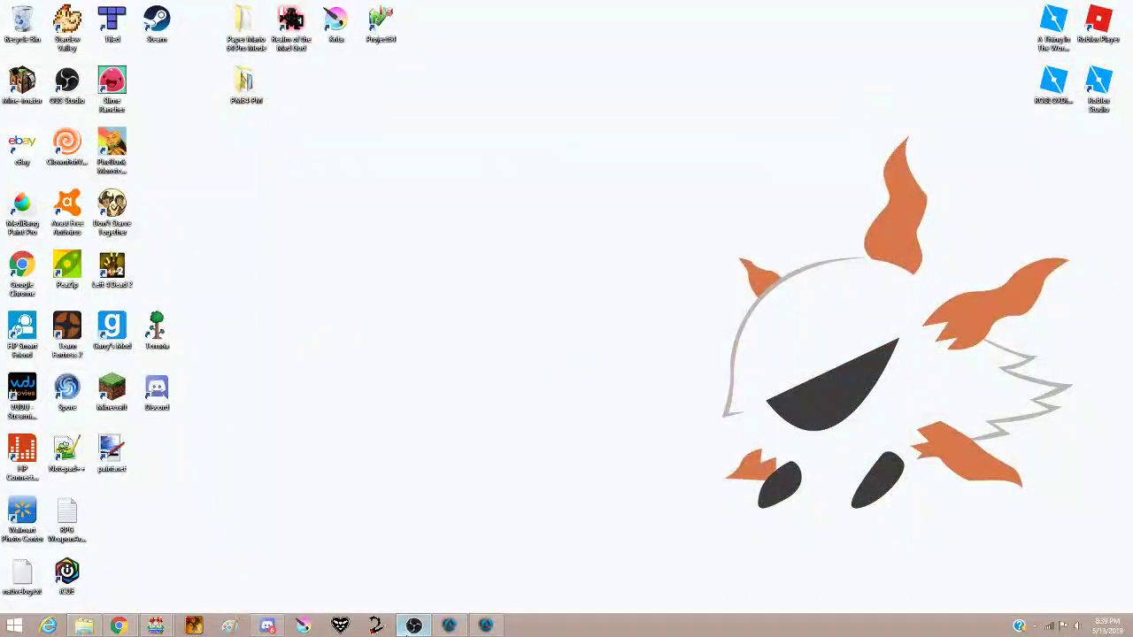
pyautogui.click(412, 626)
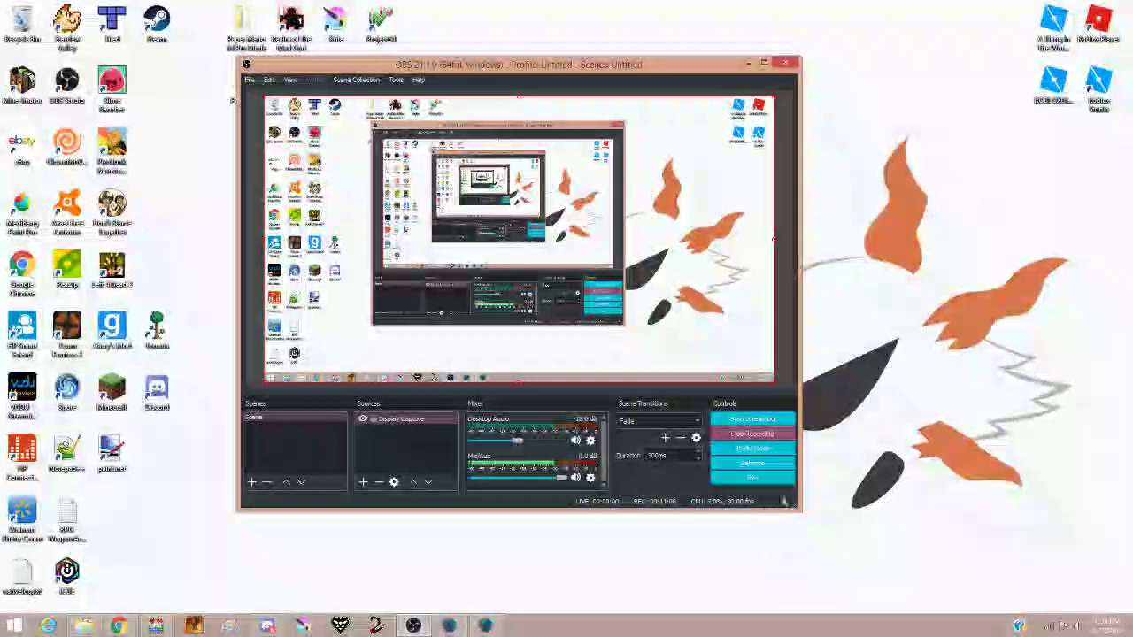